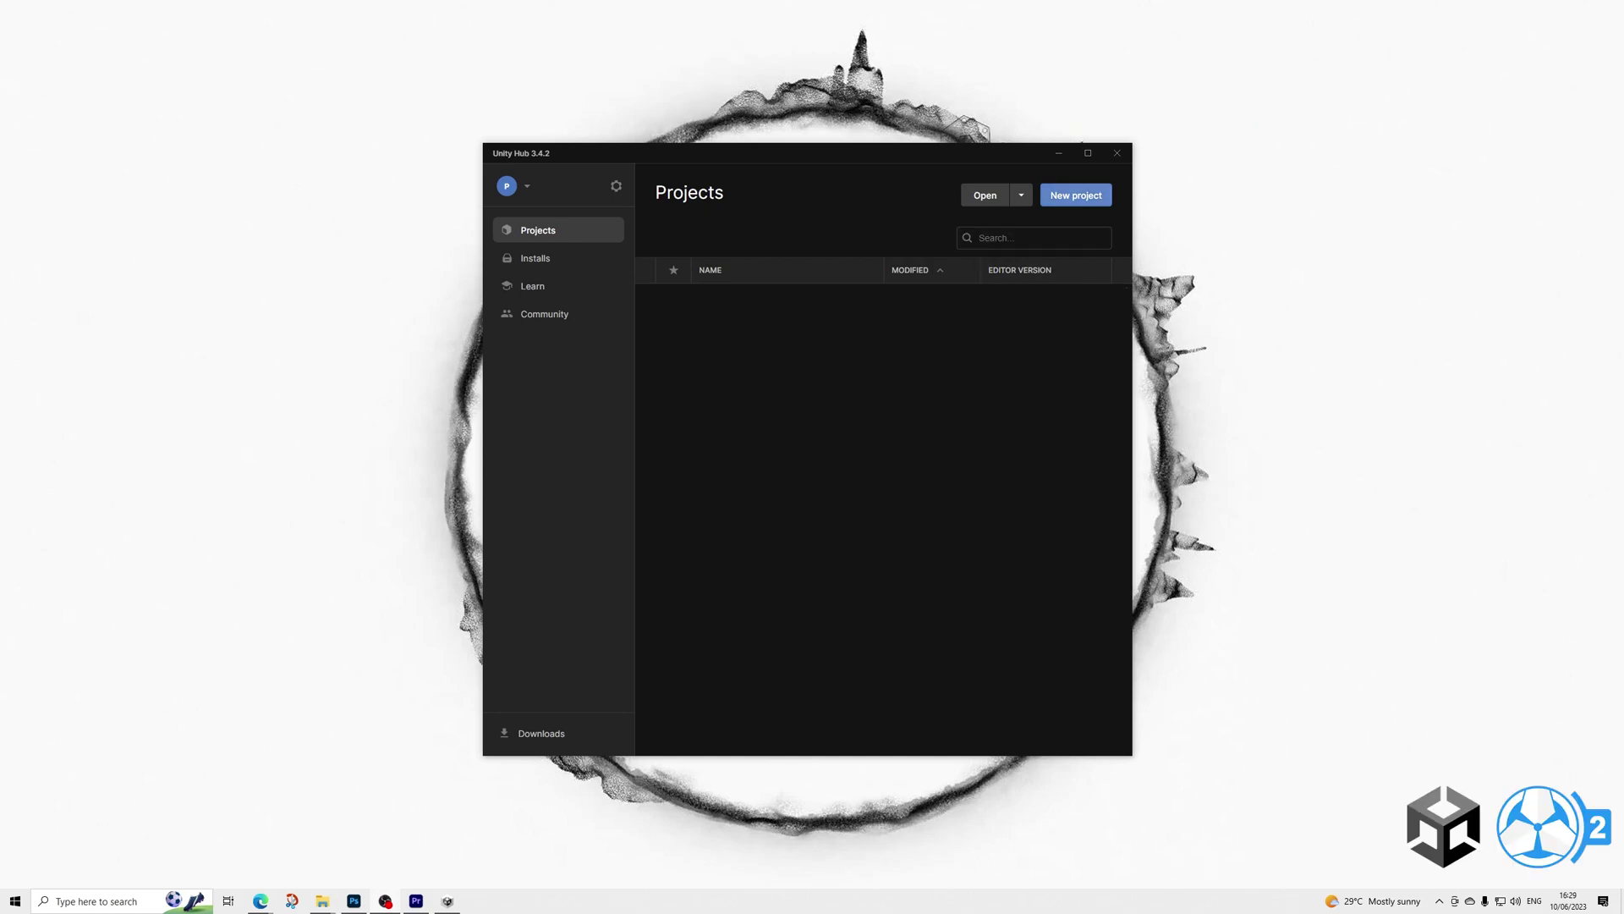
# Create a new 3D (URP) project on editor version 2022.3.0f1 in Unity Hub
pyautogui.click(1076, 196)
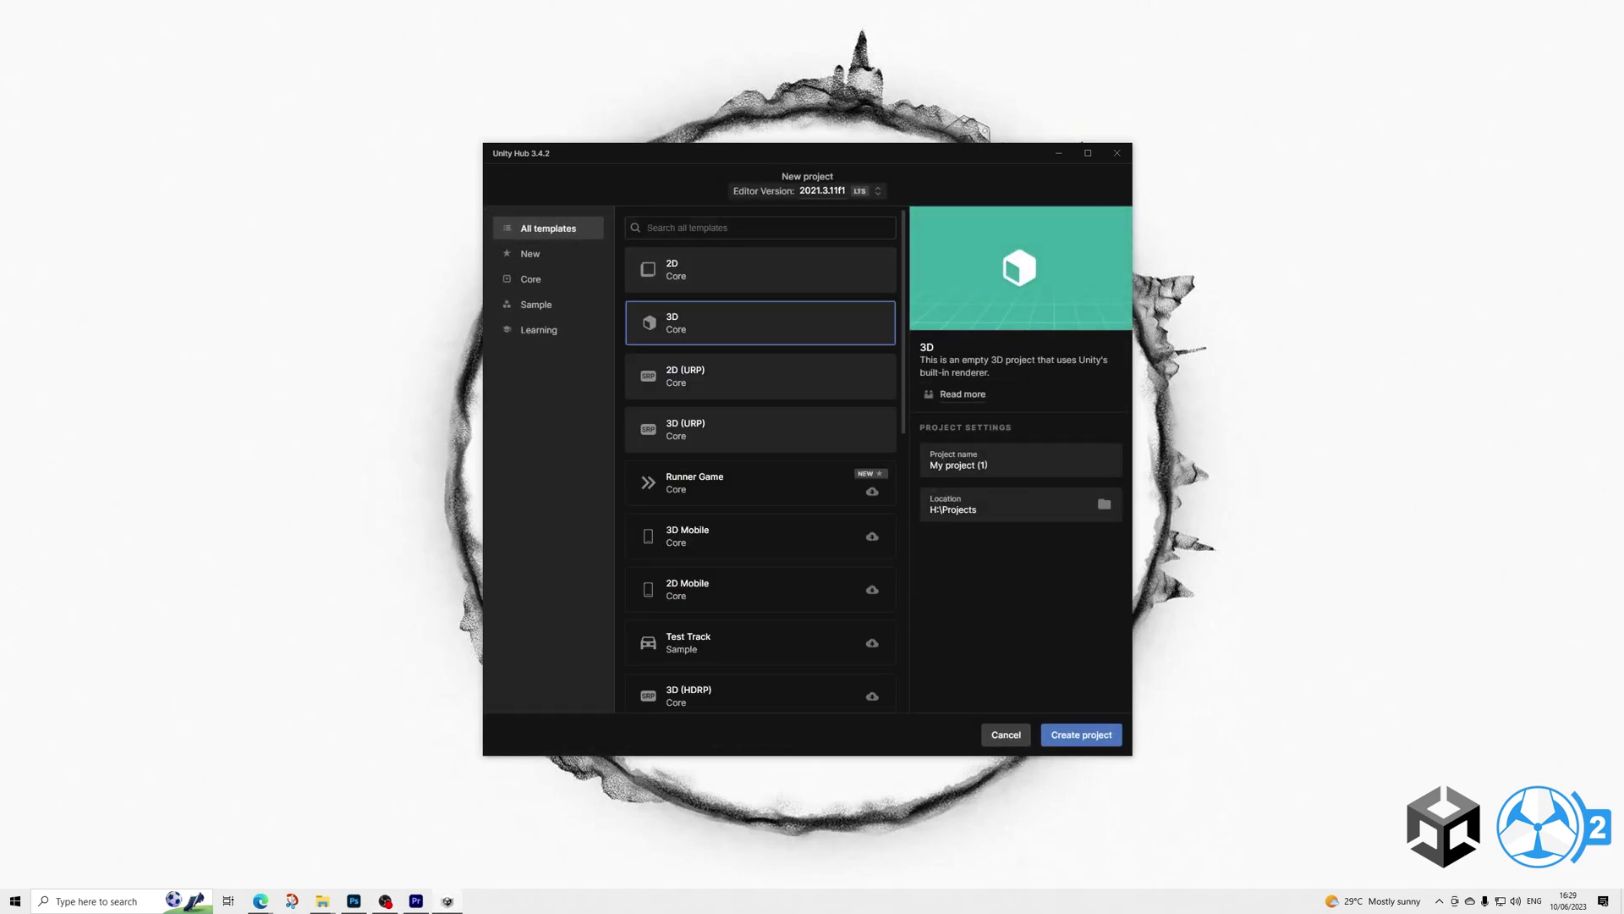
pyautogui.click(821, 191)
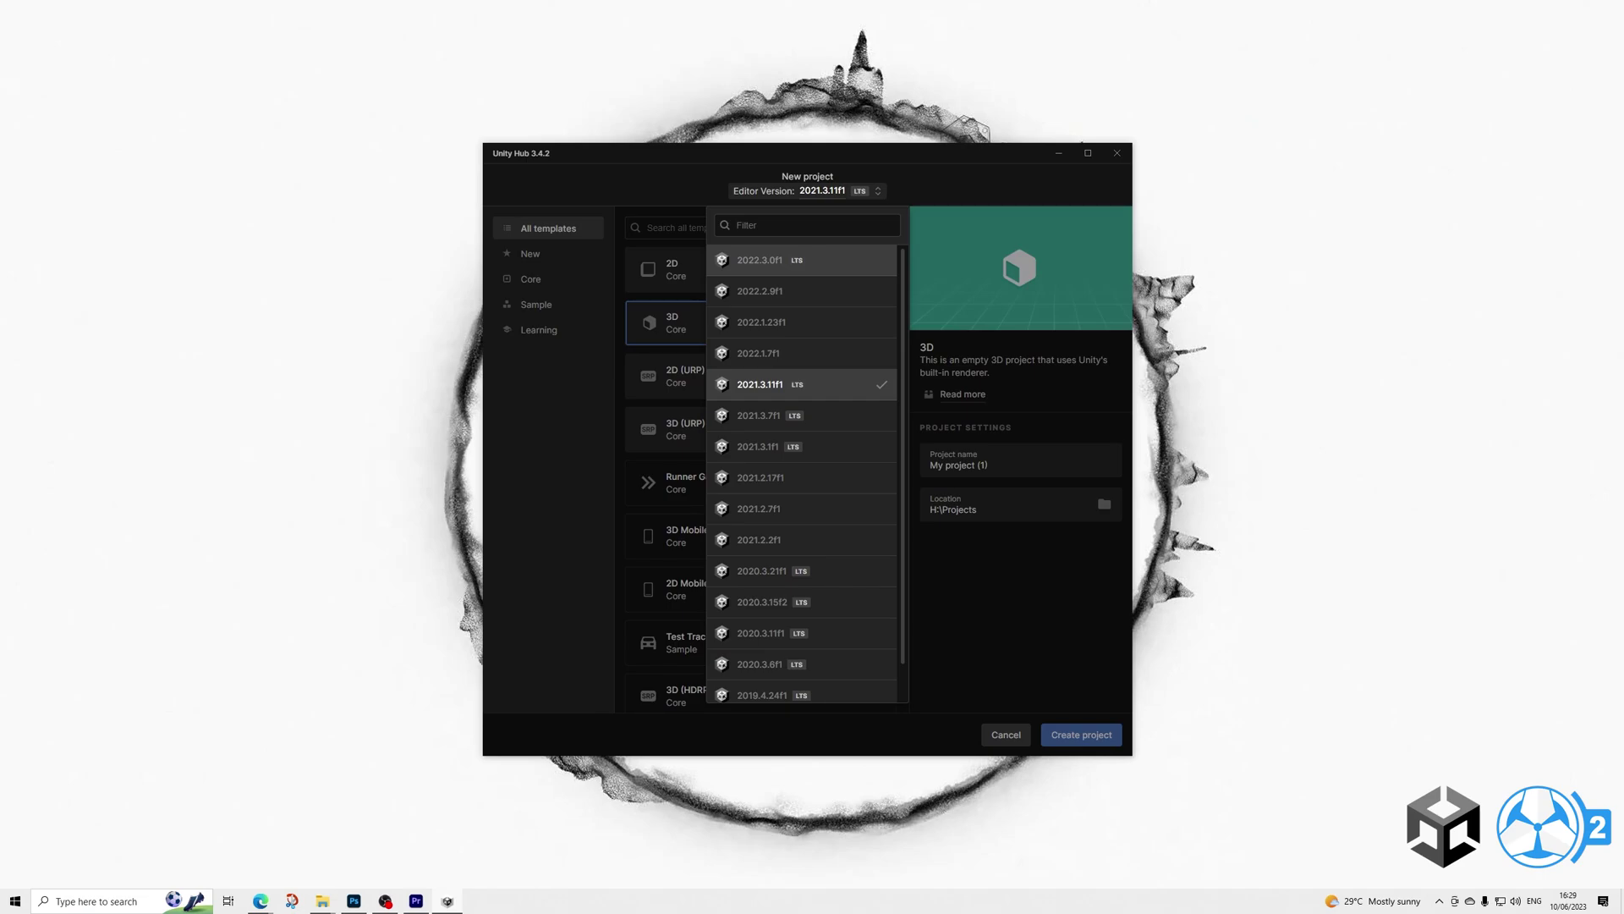
pyautogui.click(760, 261)
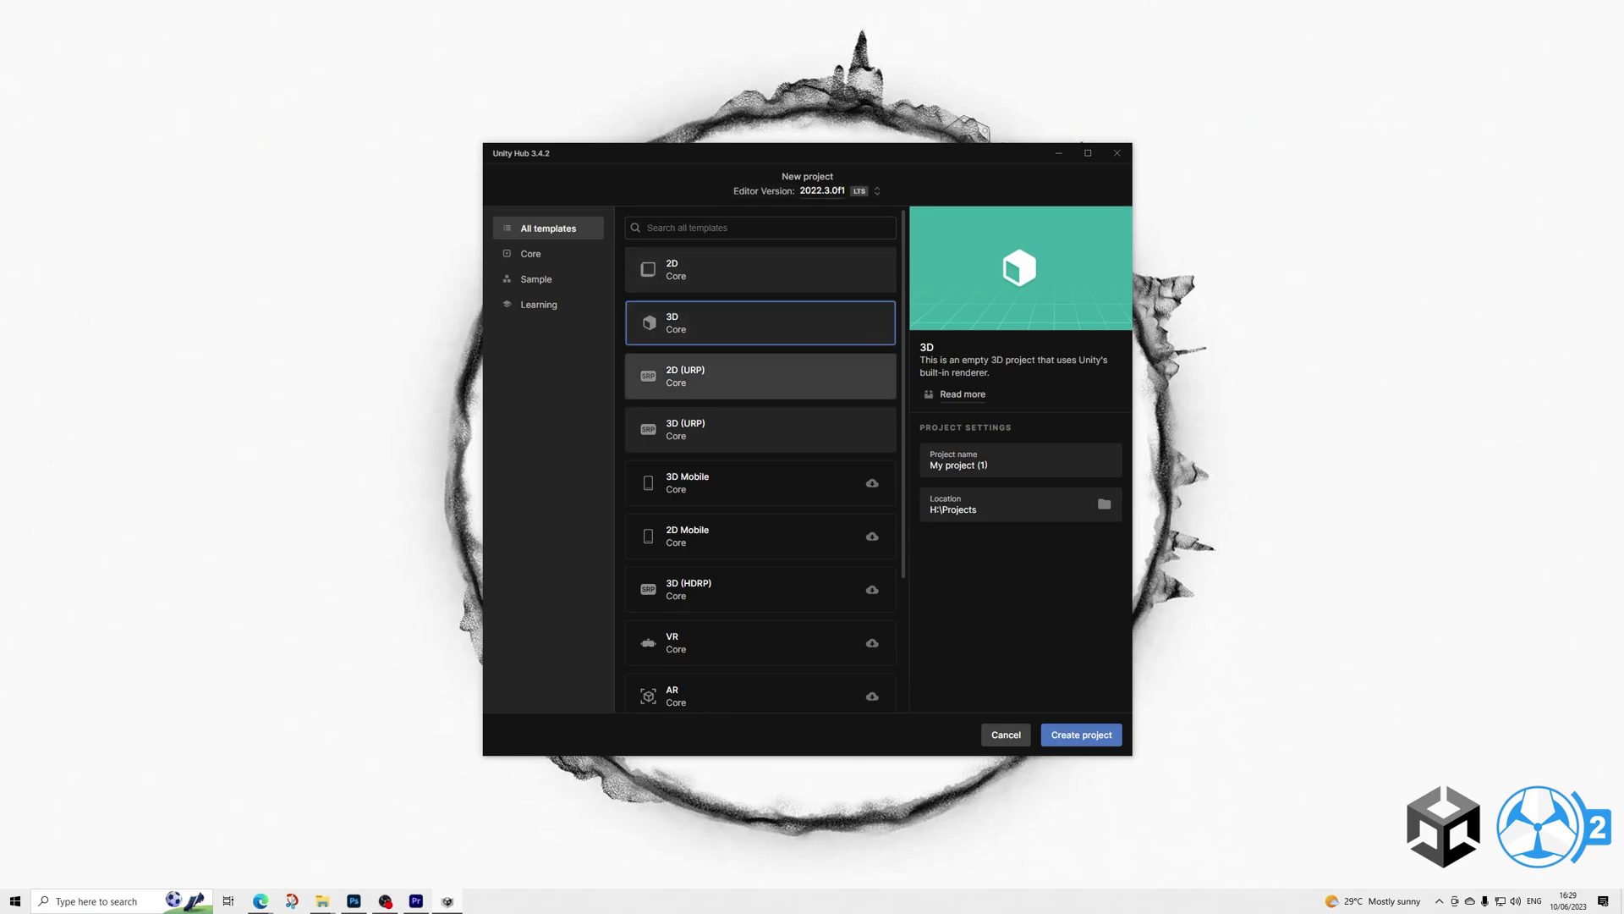
pyautogui.click(759, 429)
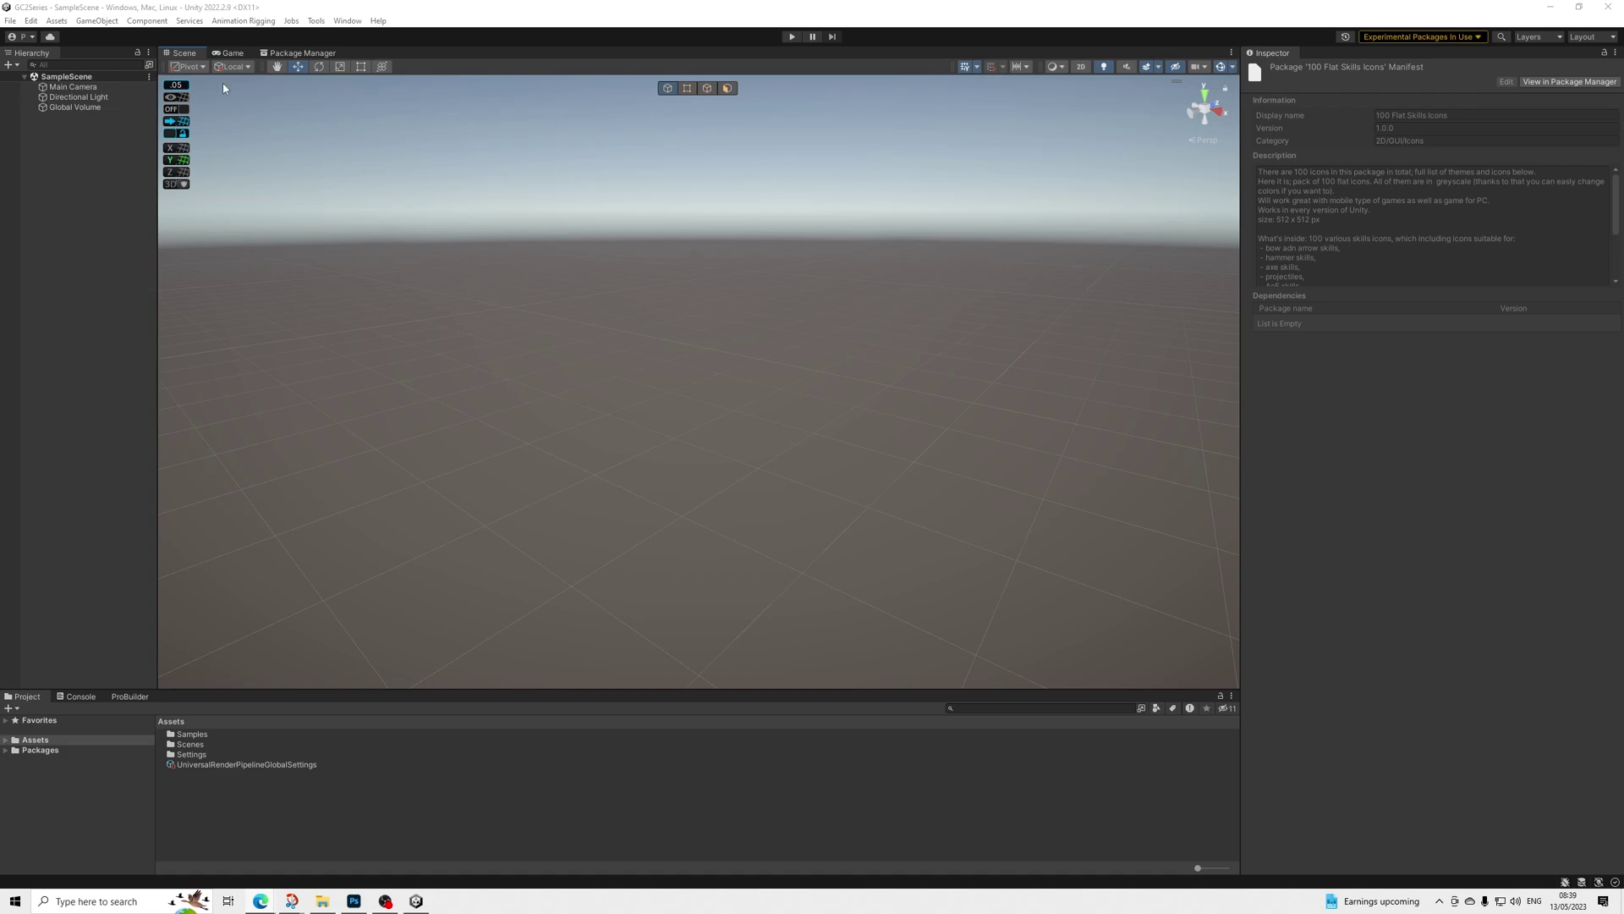
# Find Game Creator 2 under My Assets, download version 2.9.37 and start its import
pyautogui.click(288, 55)
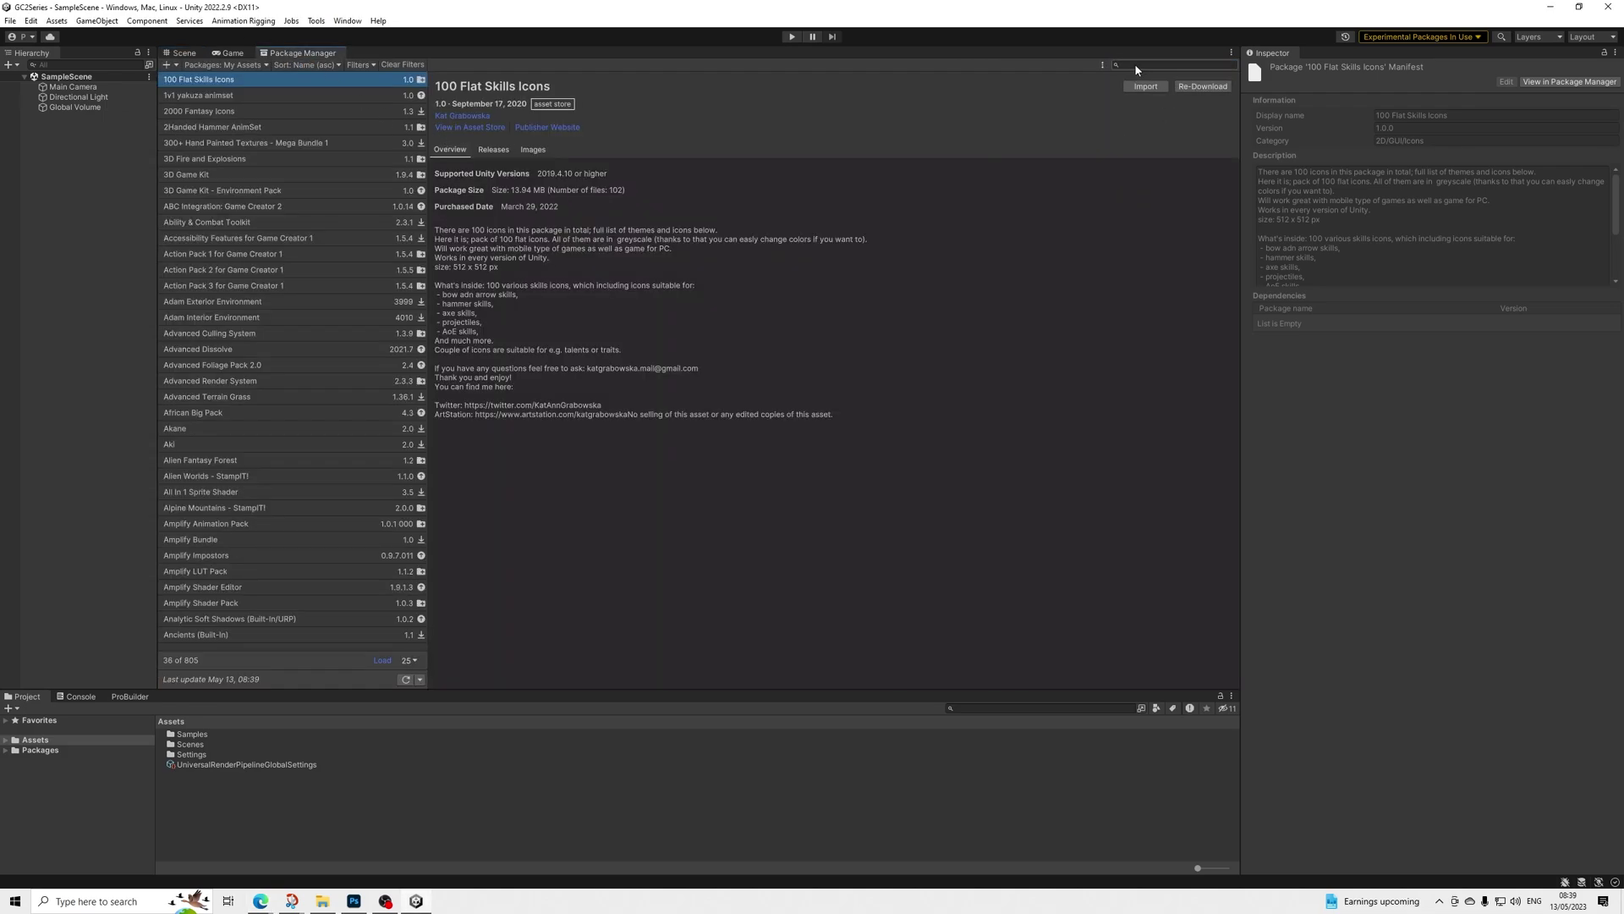
pyautogui.write('game creator 2')
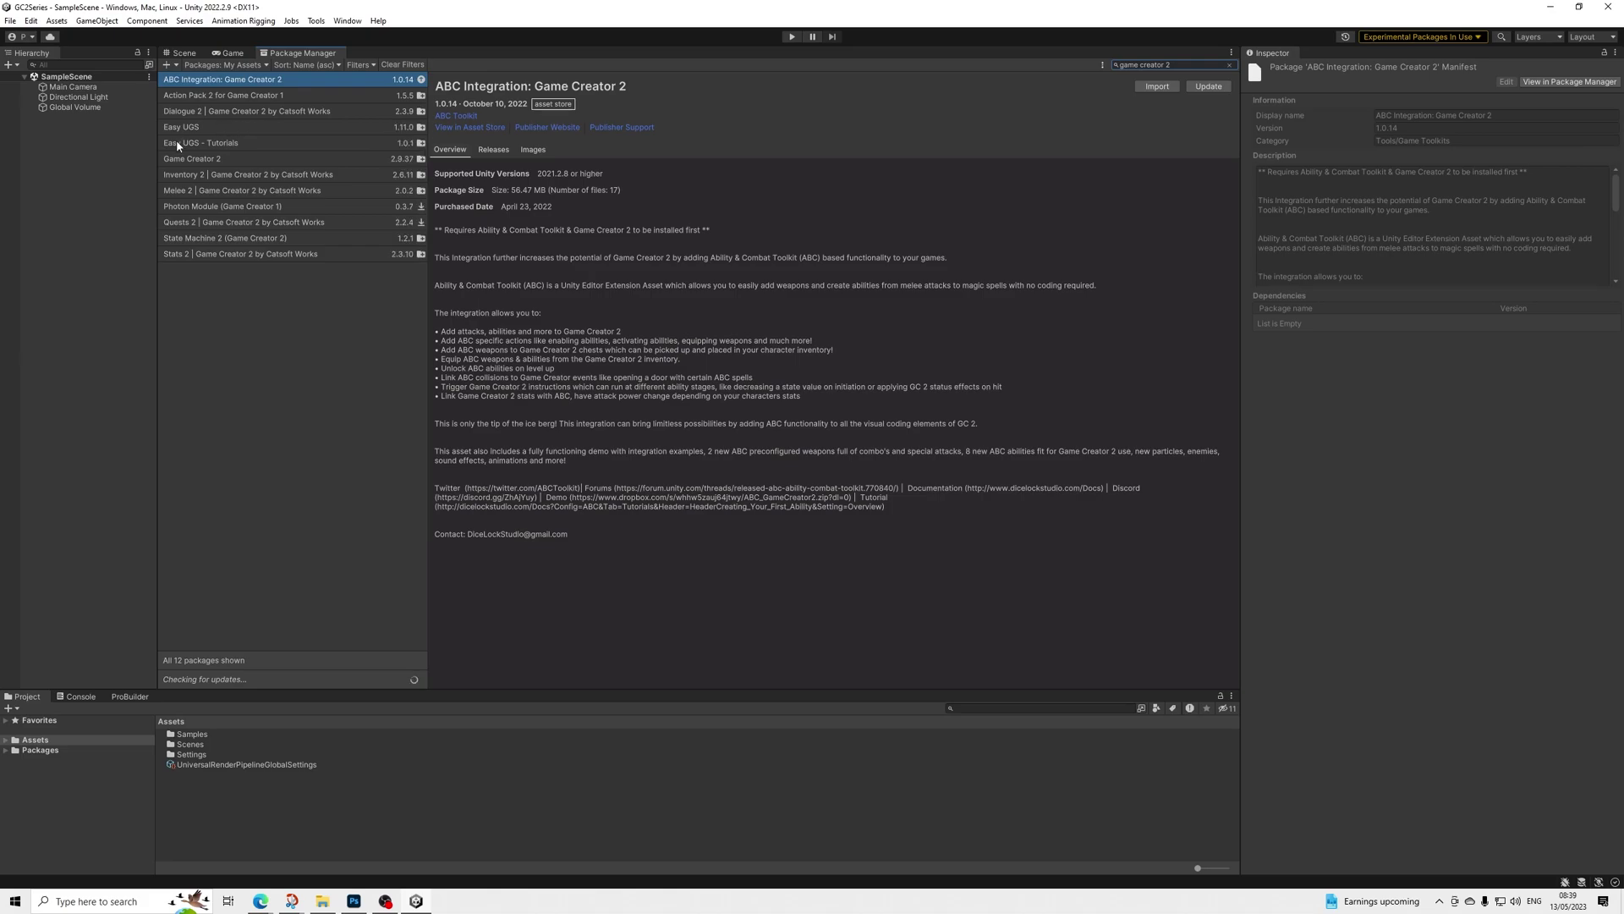
pyautogui.click(199, 159)
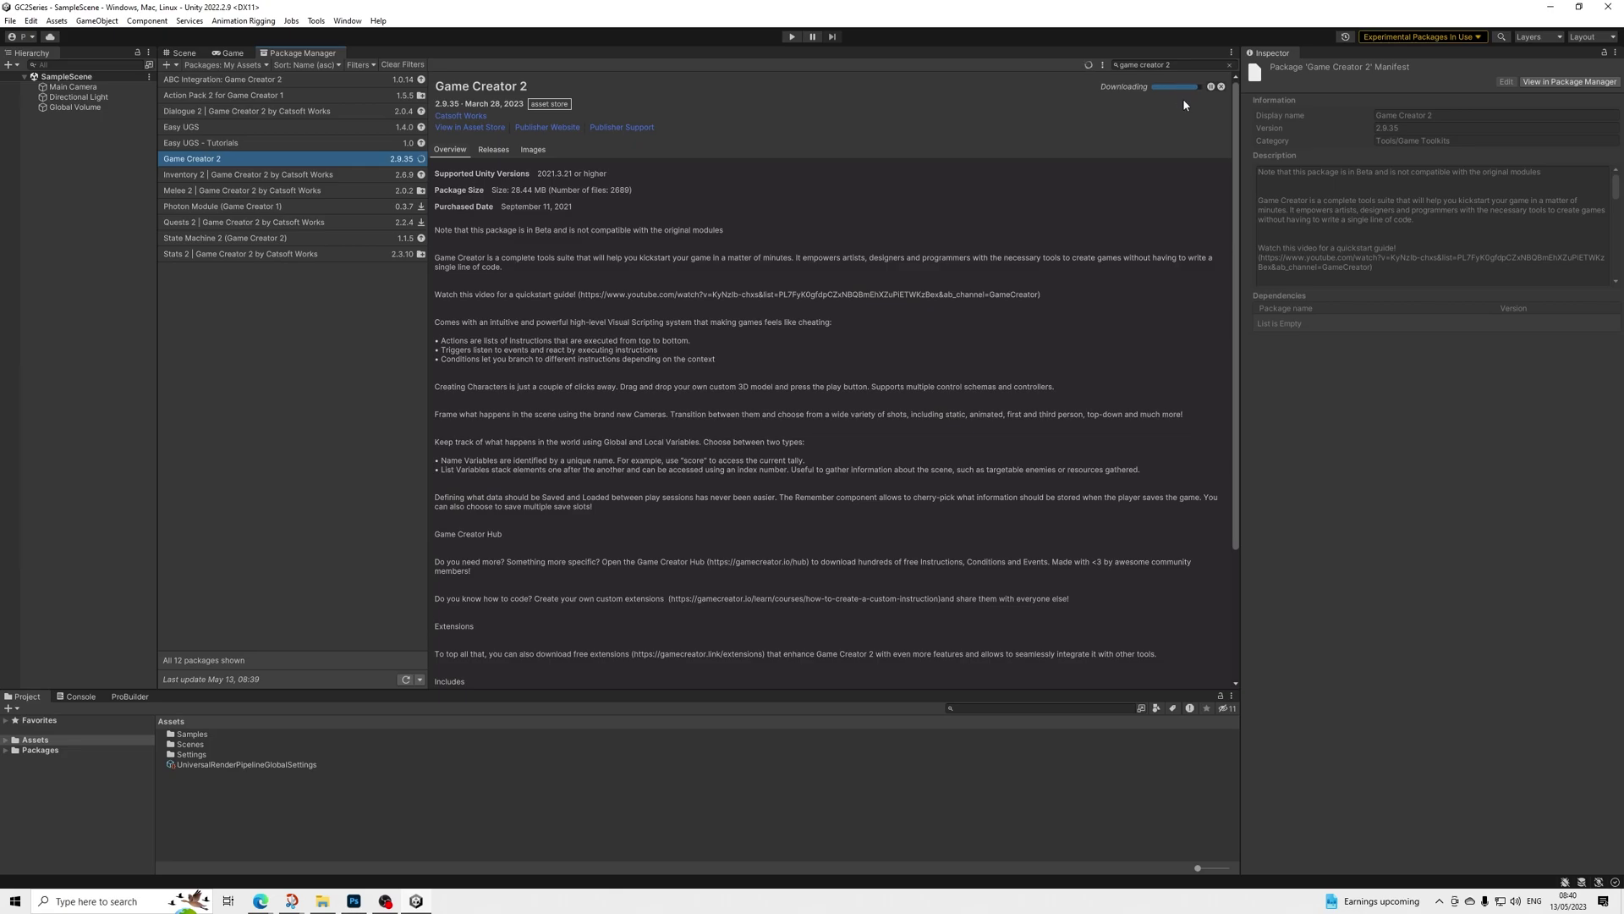
pyautogui.click(1142, 88)
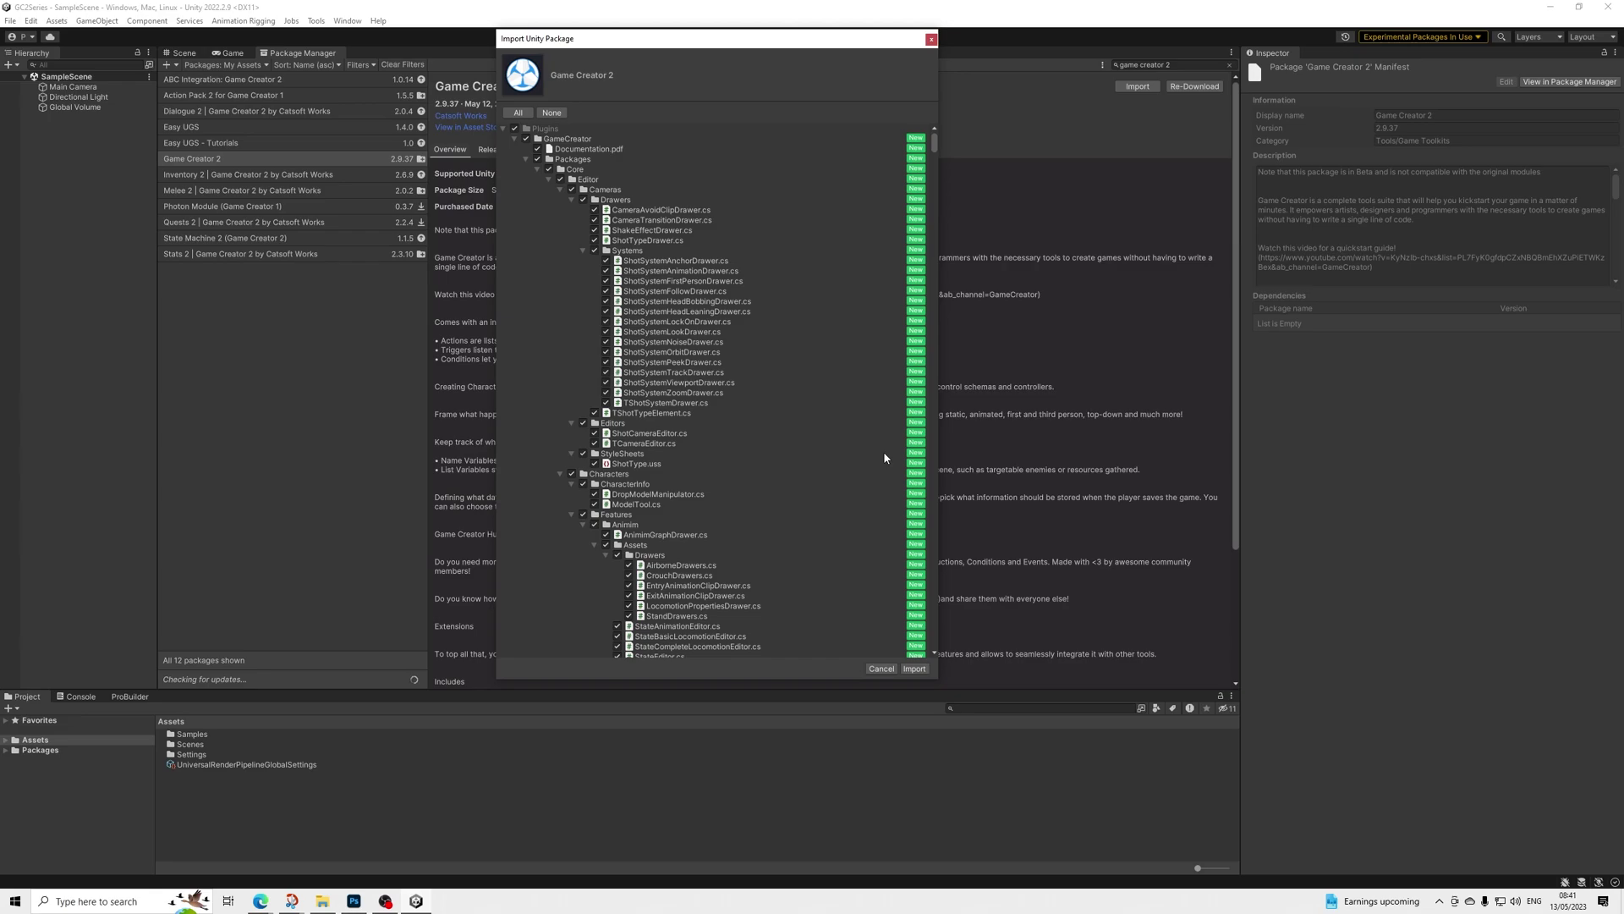
# Import all Game Creator 2 files into the project, adding the Plugins folder
pyautogui.scroll(-10, 870, 522)
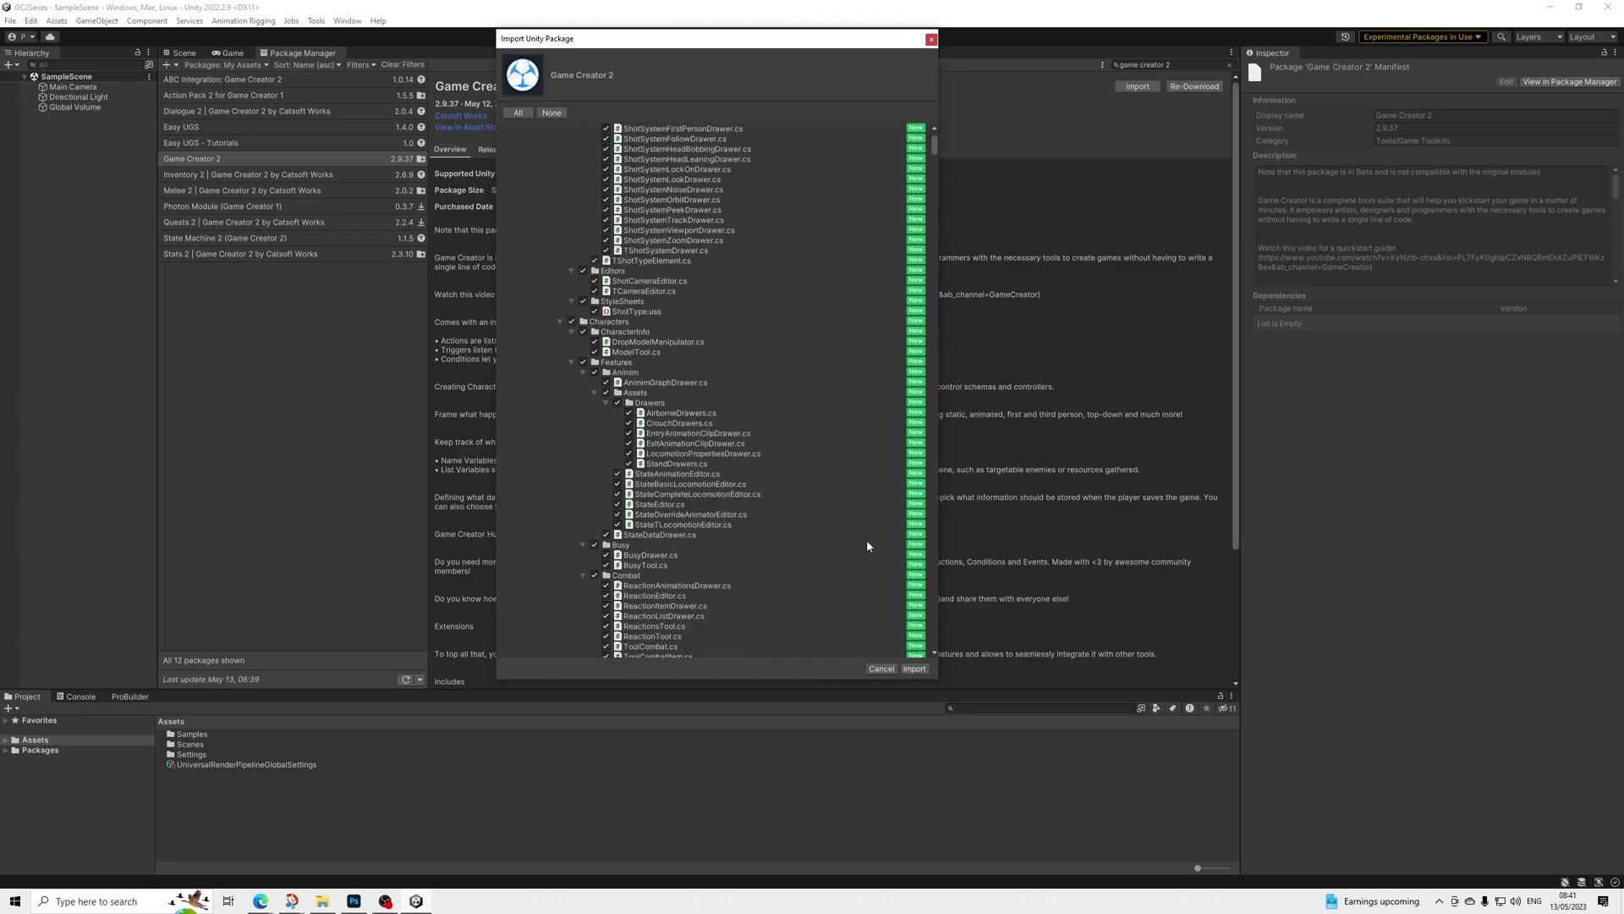
pyautogui.click(914, 669)
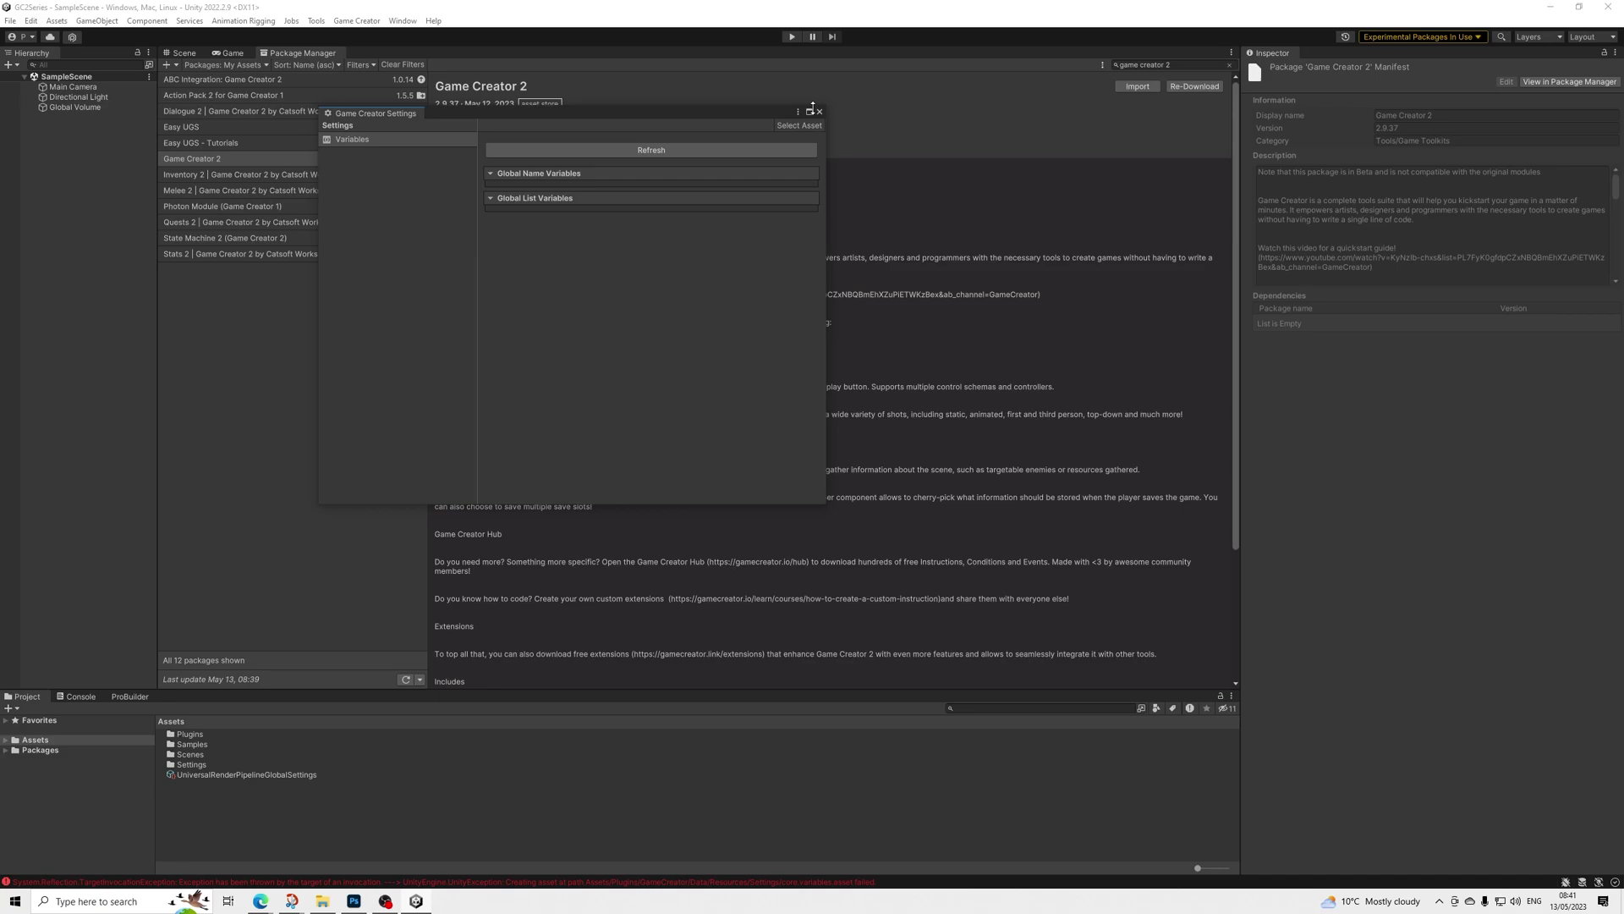
# Update the Inventory 2 module to 2.6.11 and import all its files
pyautogui.click(820, 111)
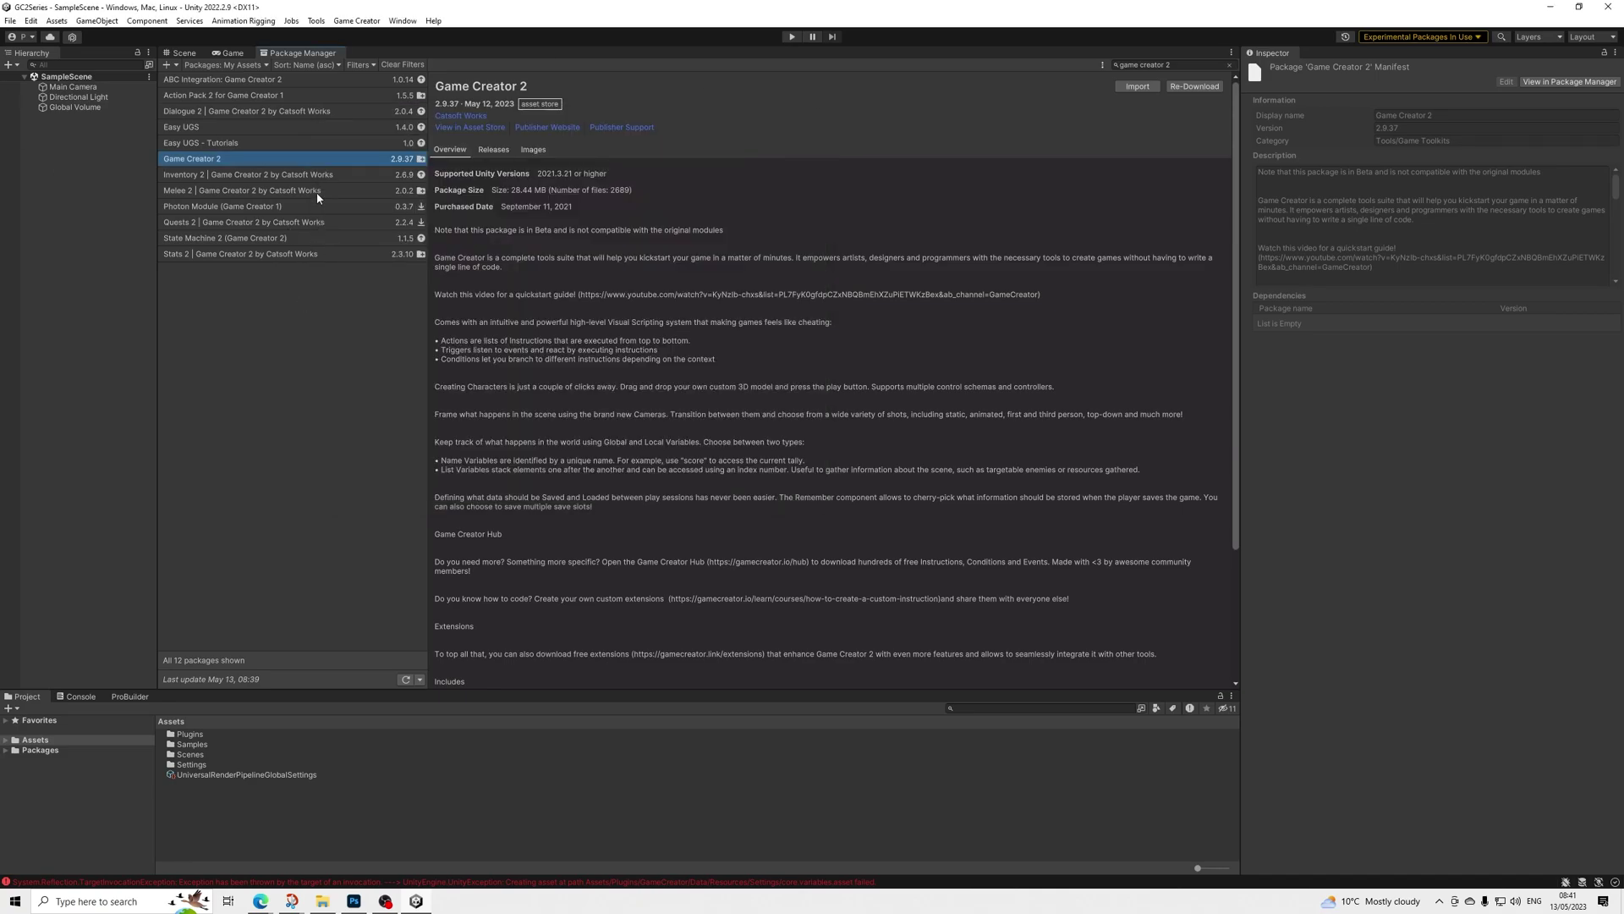
pyautogui.click(263, 175)
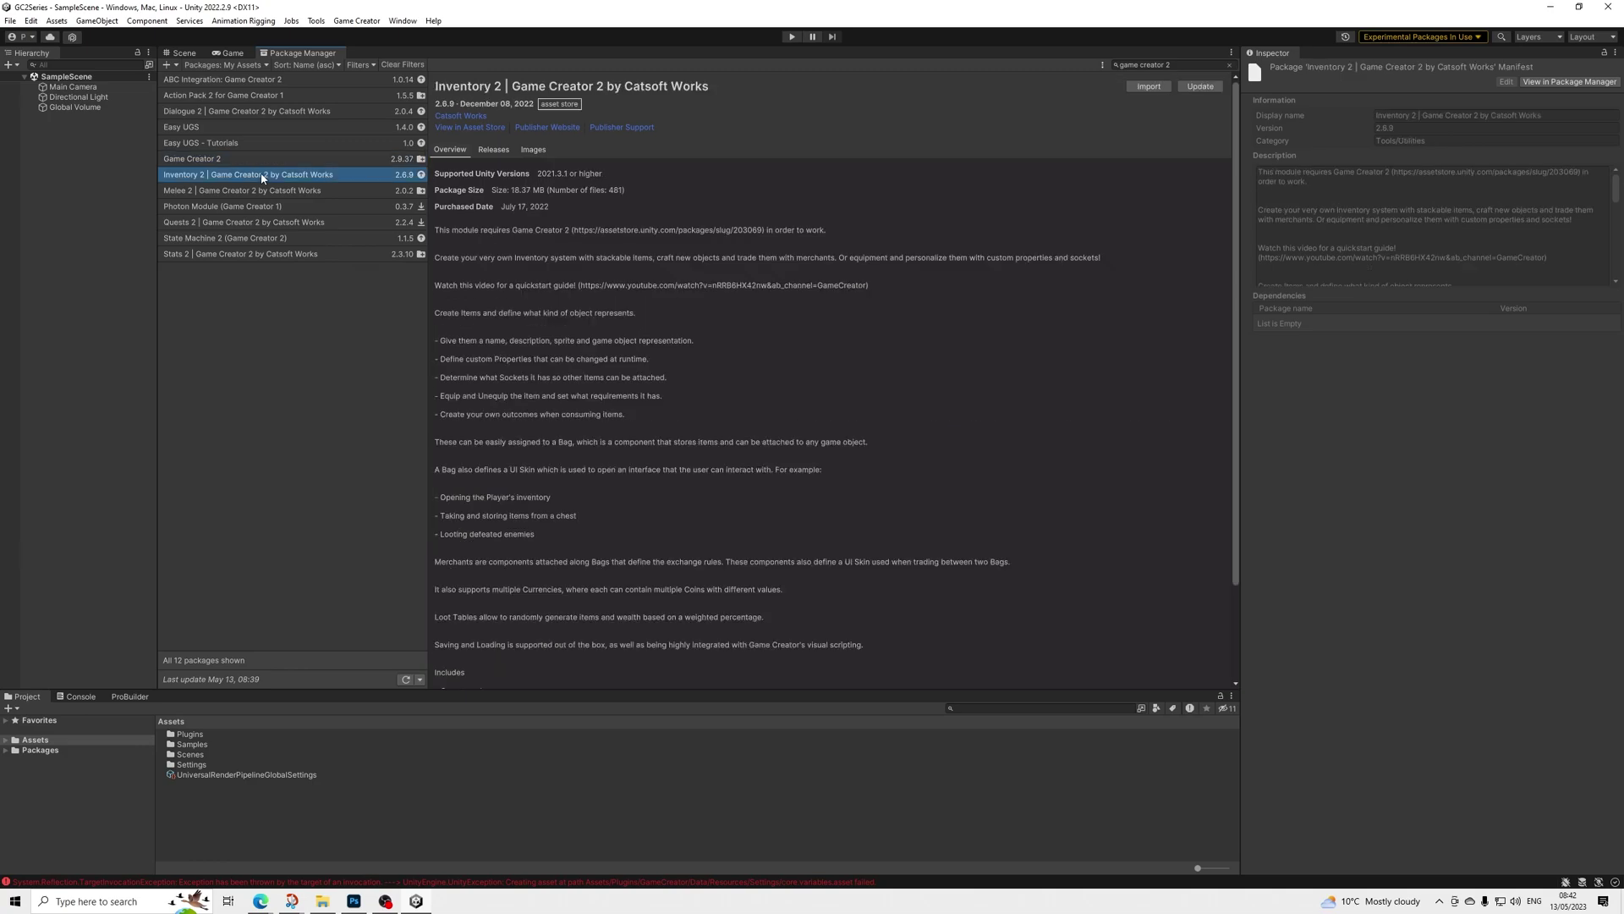
pyautogui.click(1200, 86)
pyautogui.click(1137, 87)
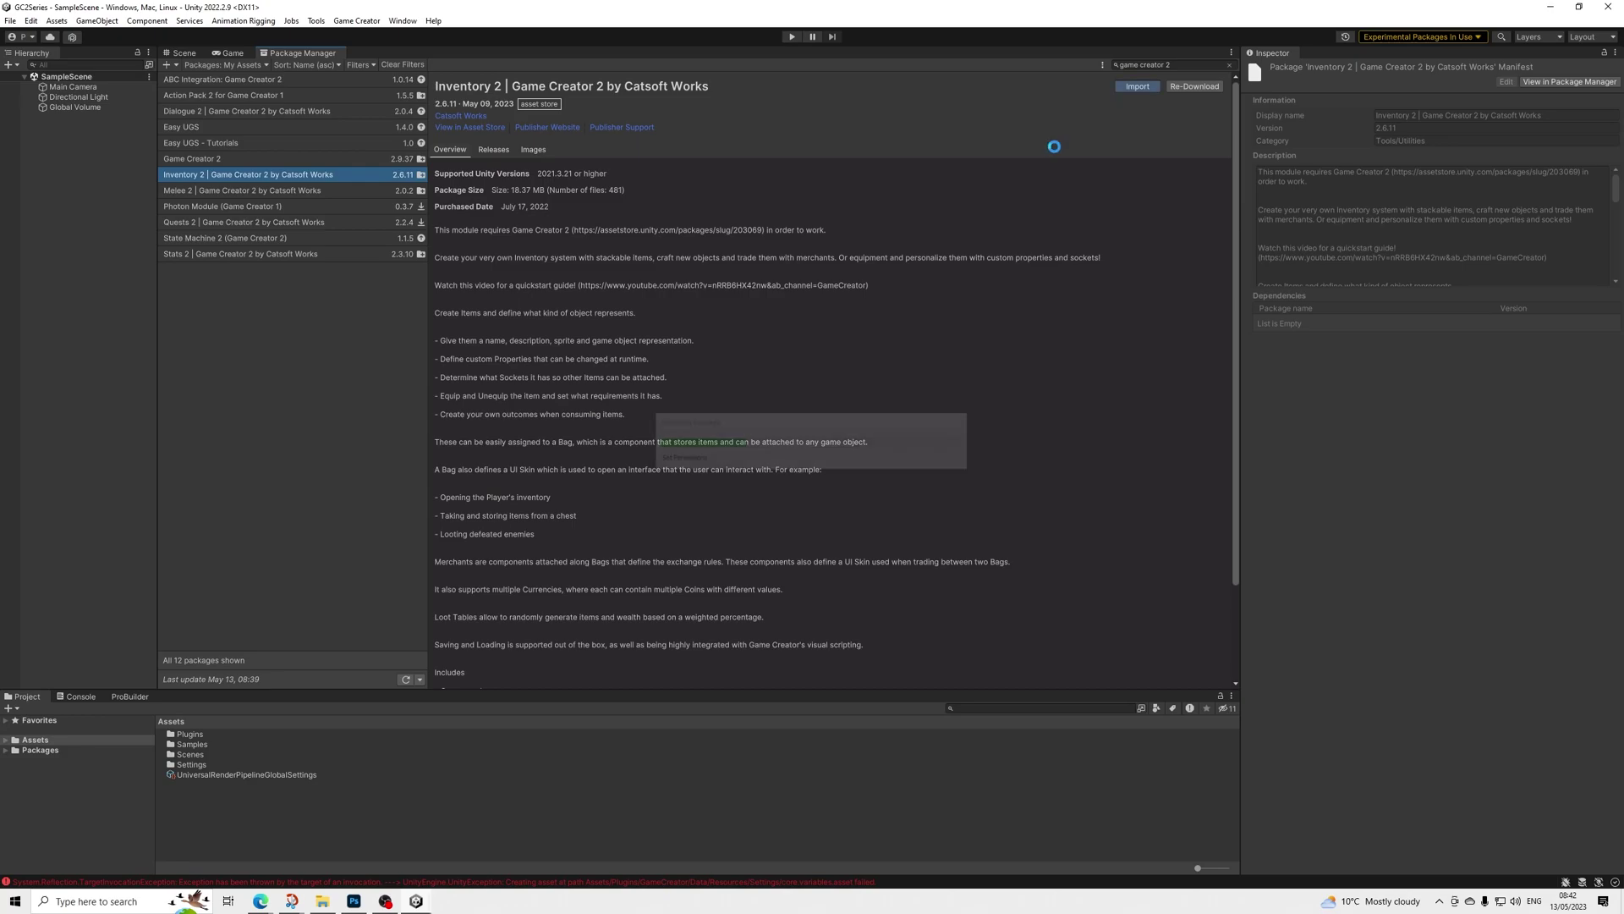
pyautogui.click(907, 668)
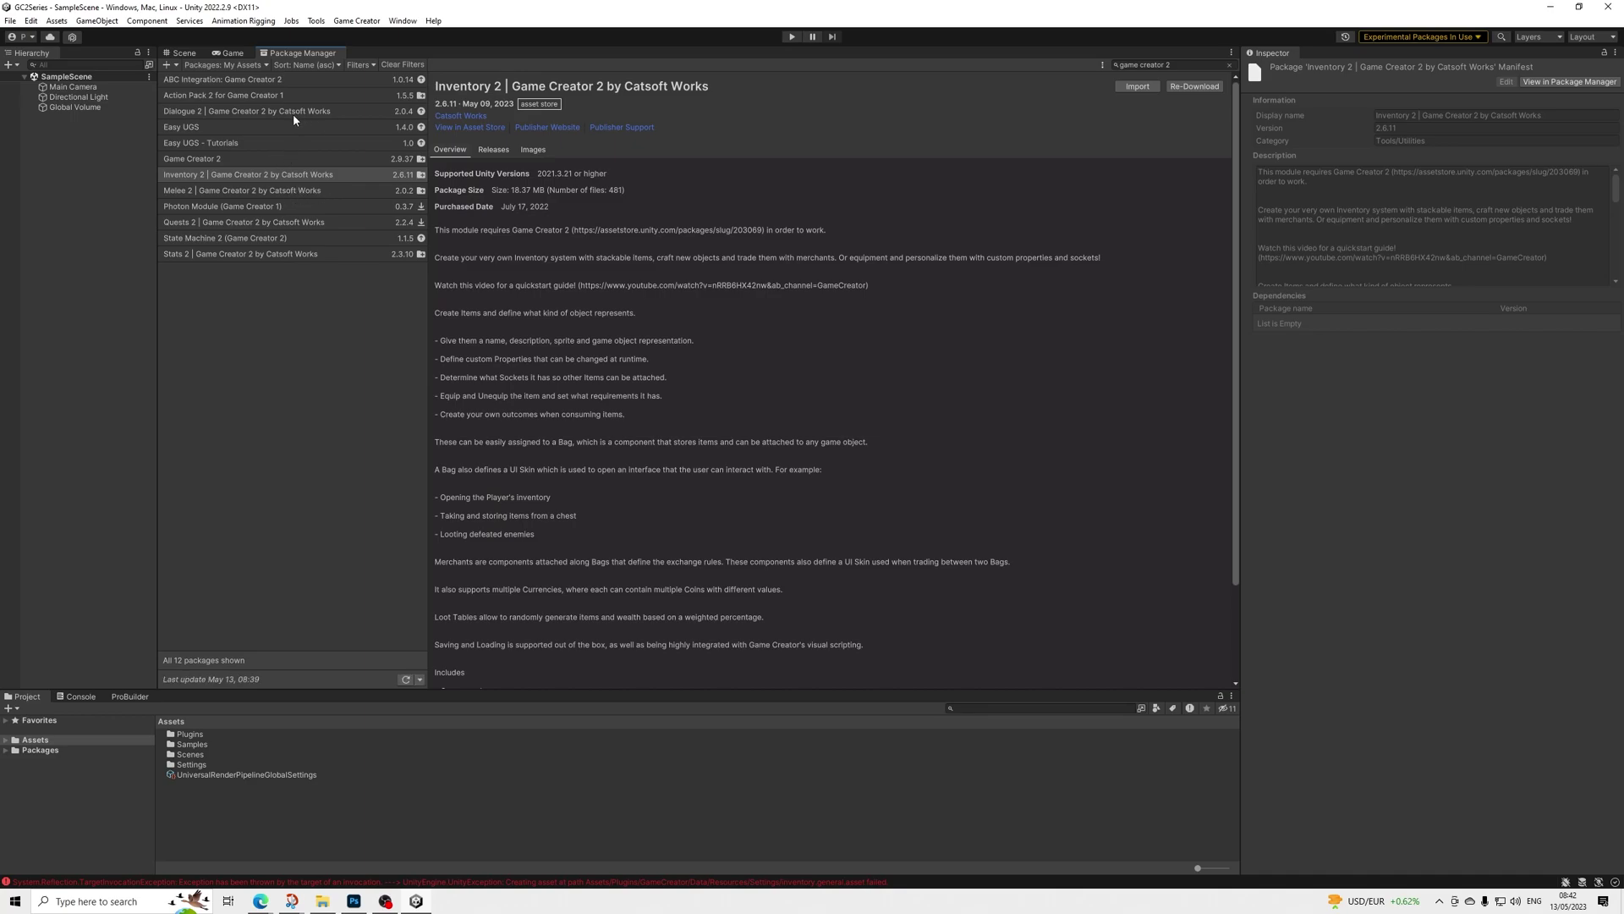
# Import the Stats 2 module into the project
pyautogui.click(230, 254)
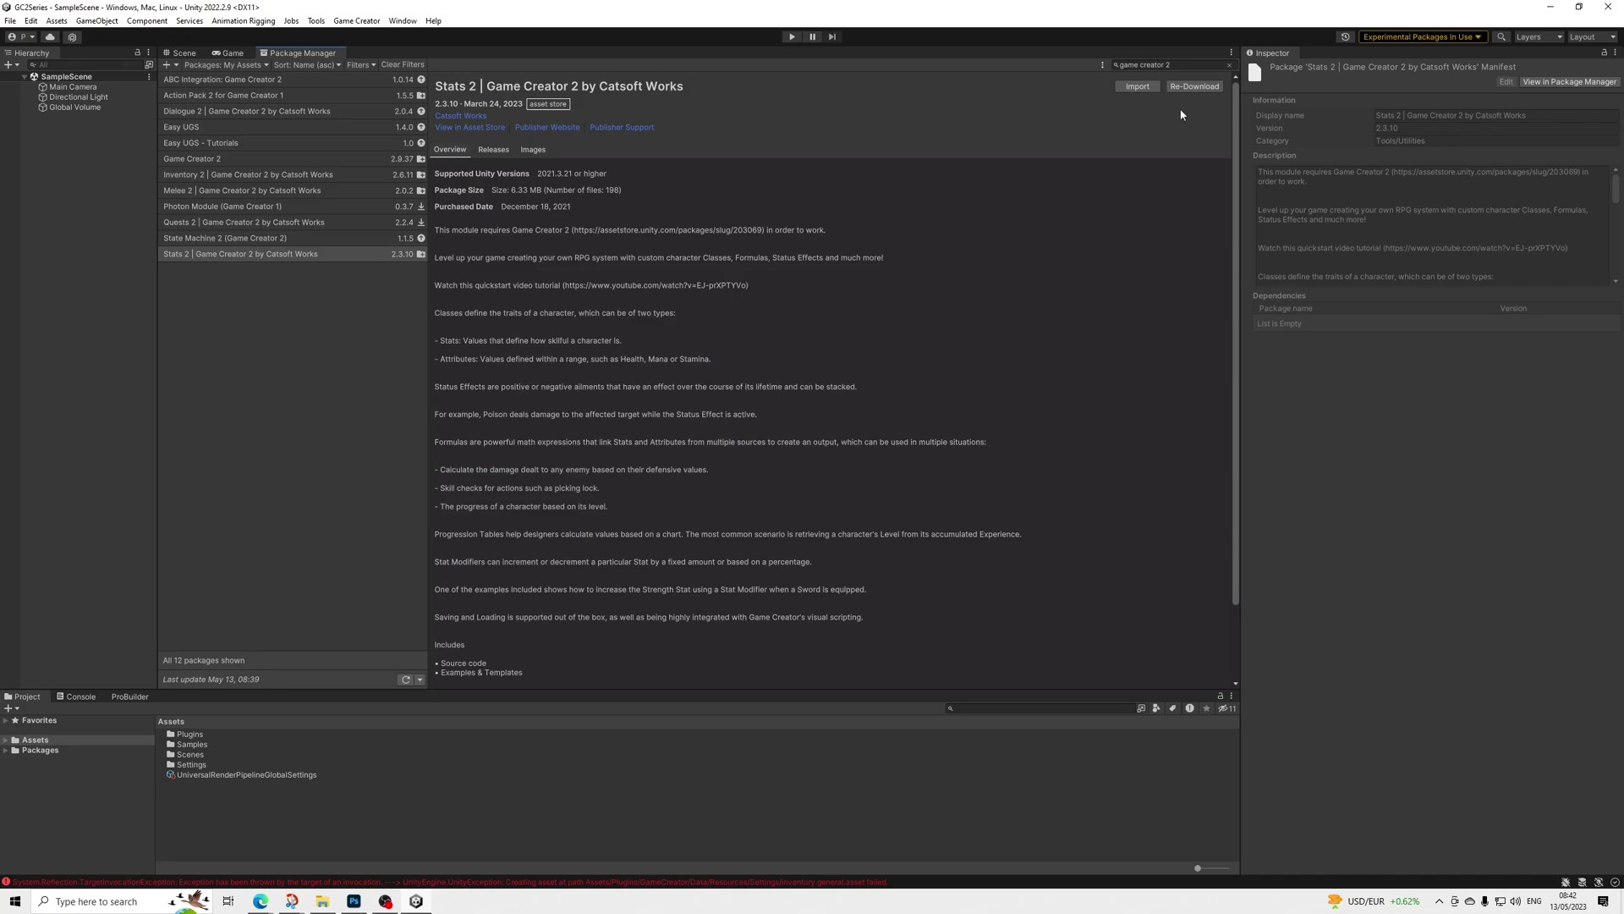
pyautogui.click(1138, 87)
pyautogui.click(421, 156)
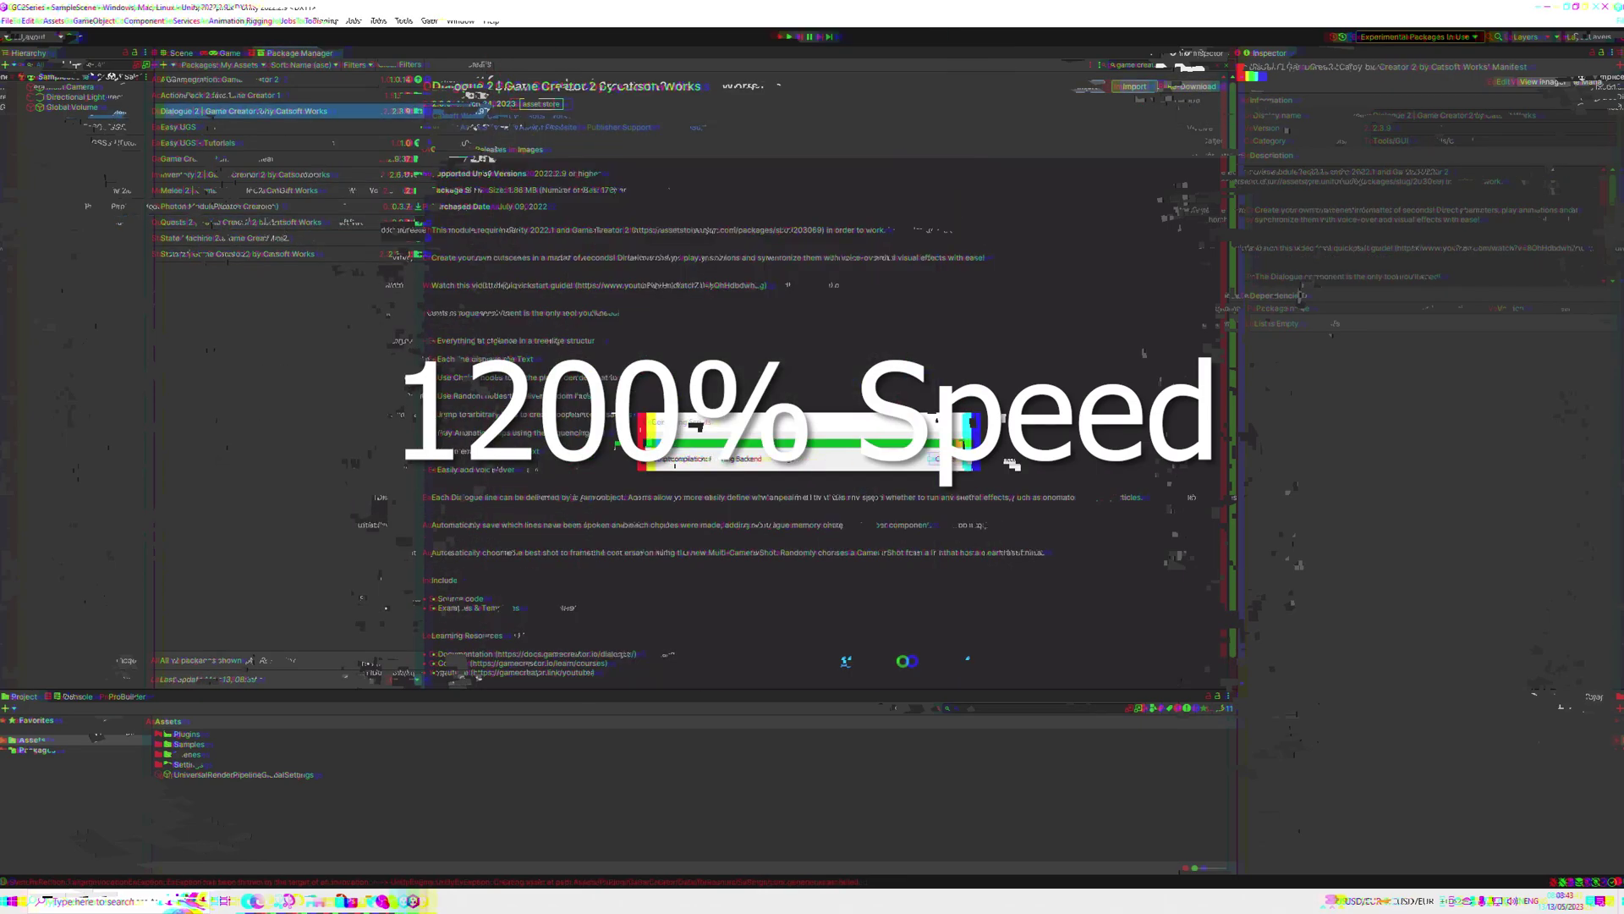
# Update and import Dialogue 2, then import the Melee 2 module files
pyautogui.click(840, 114)
pyautogui.click(254, 190)
pyautogui.click(1136, 86)
pyautogui.click(910, 668)
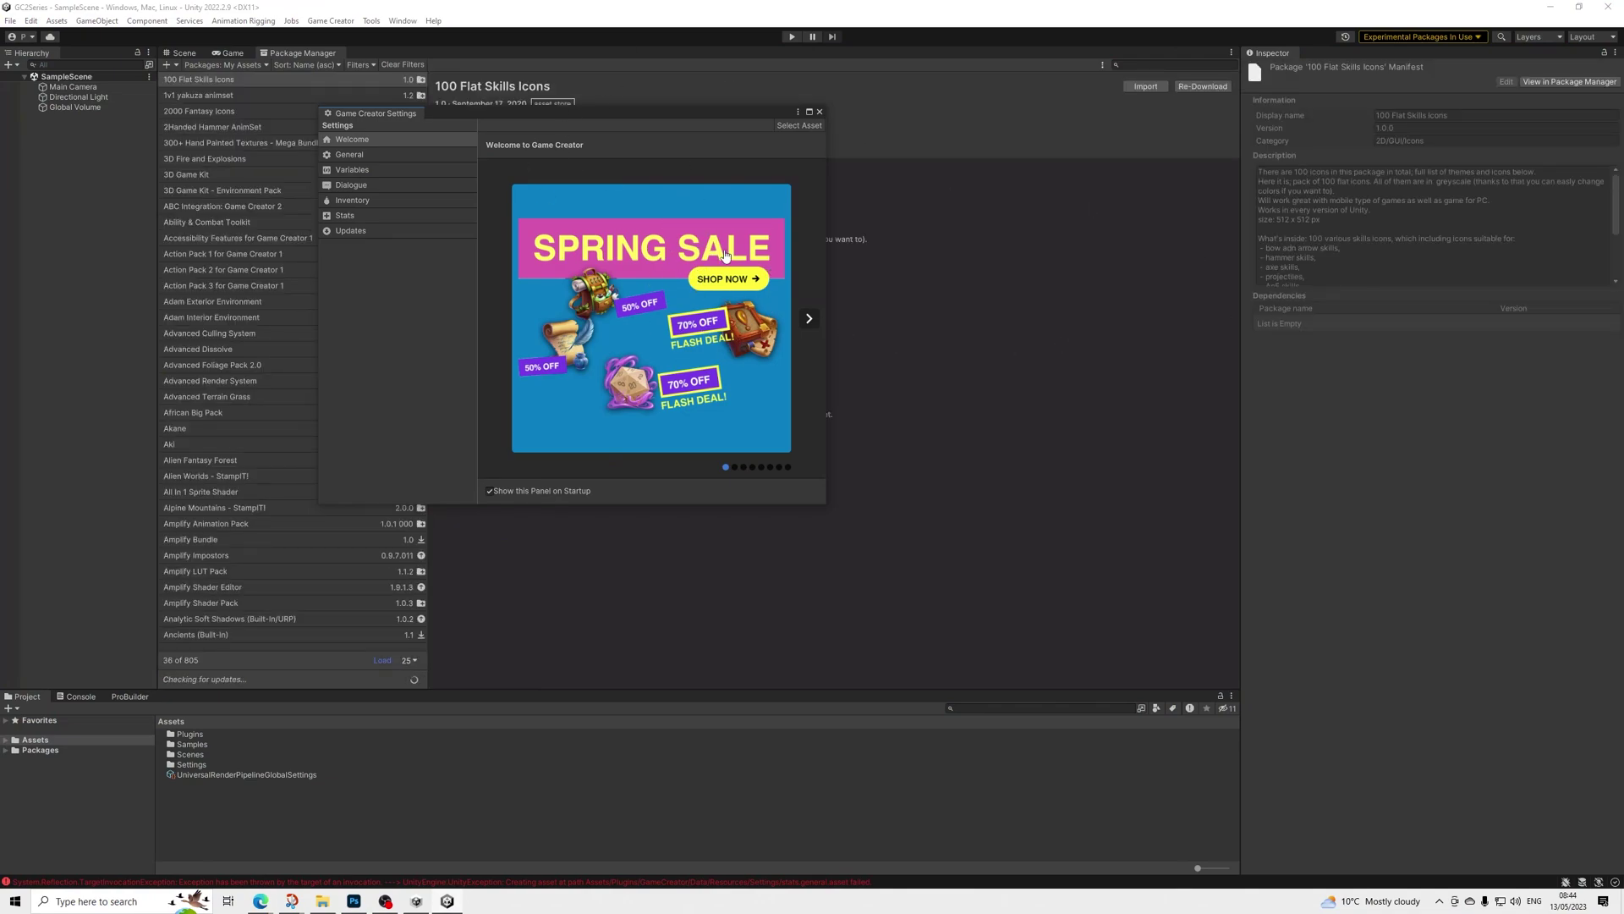
# Page forward through the Game Creator welcome slides to Examples & Templates
pyautogui.click(809, 319)
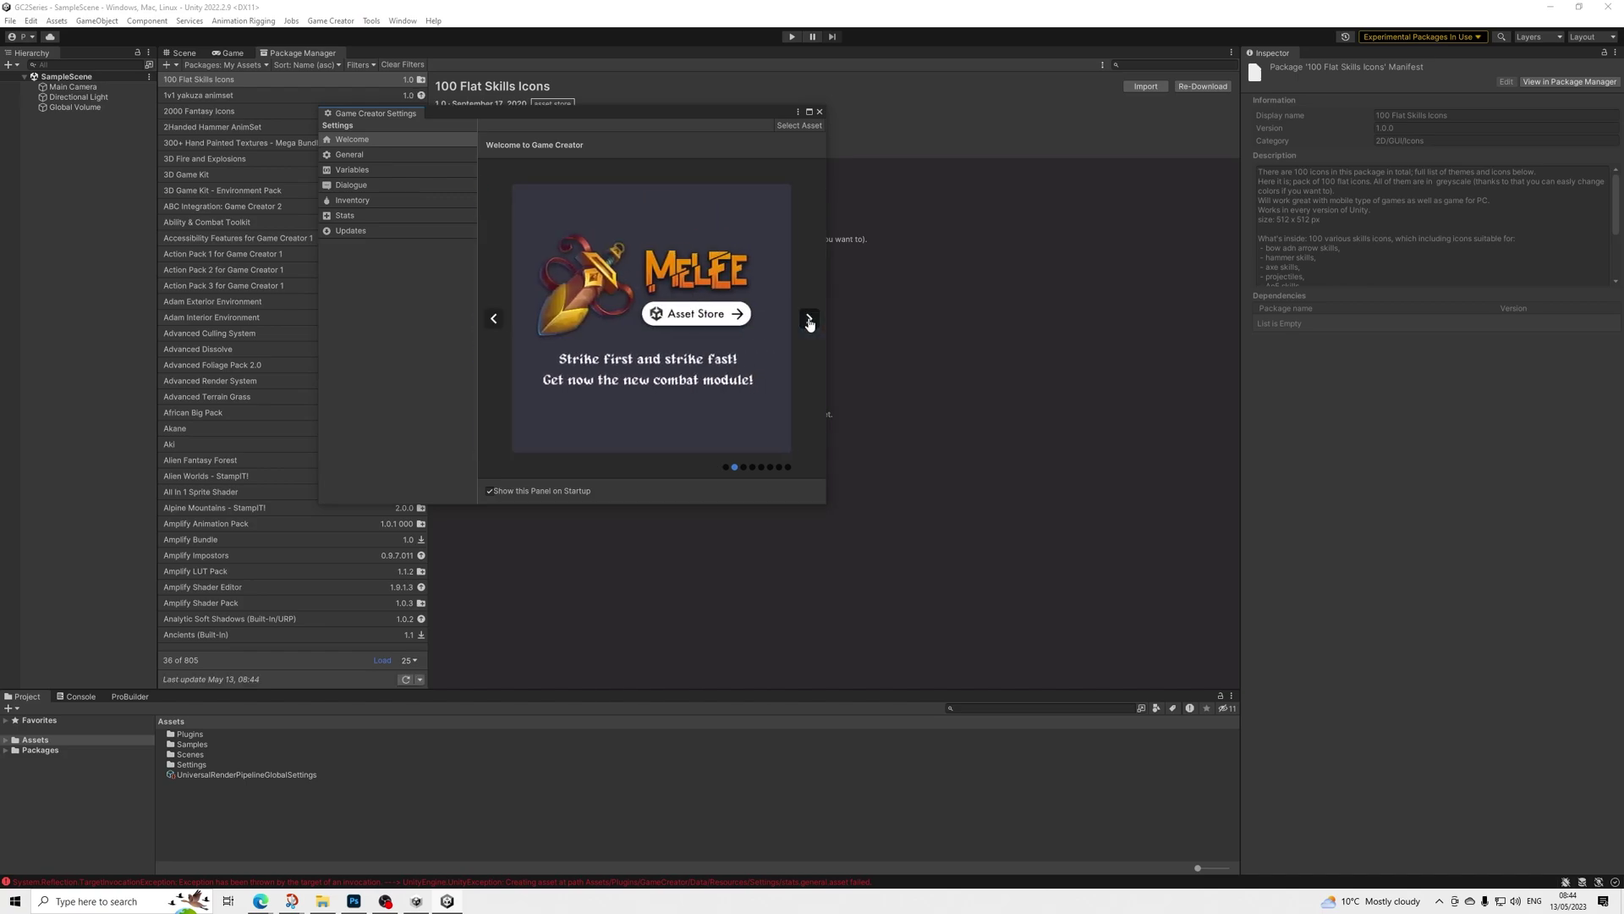
pyautogui.click(810, 322)
pyautogui.click(809, 320)
pyautogui.click(809, 320)
pyautogui.click(809, 320)
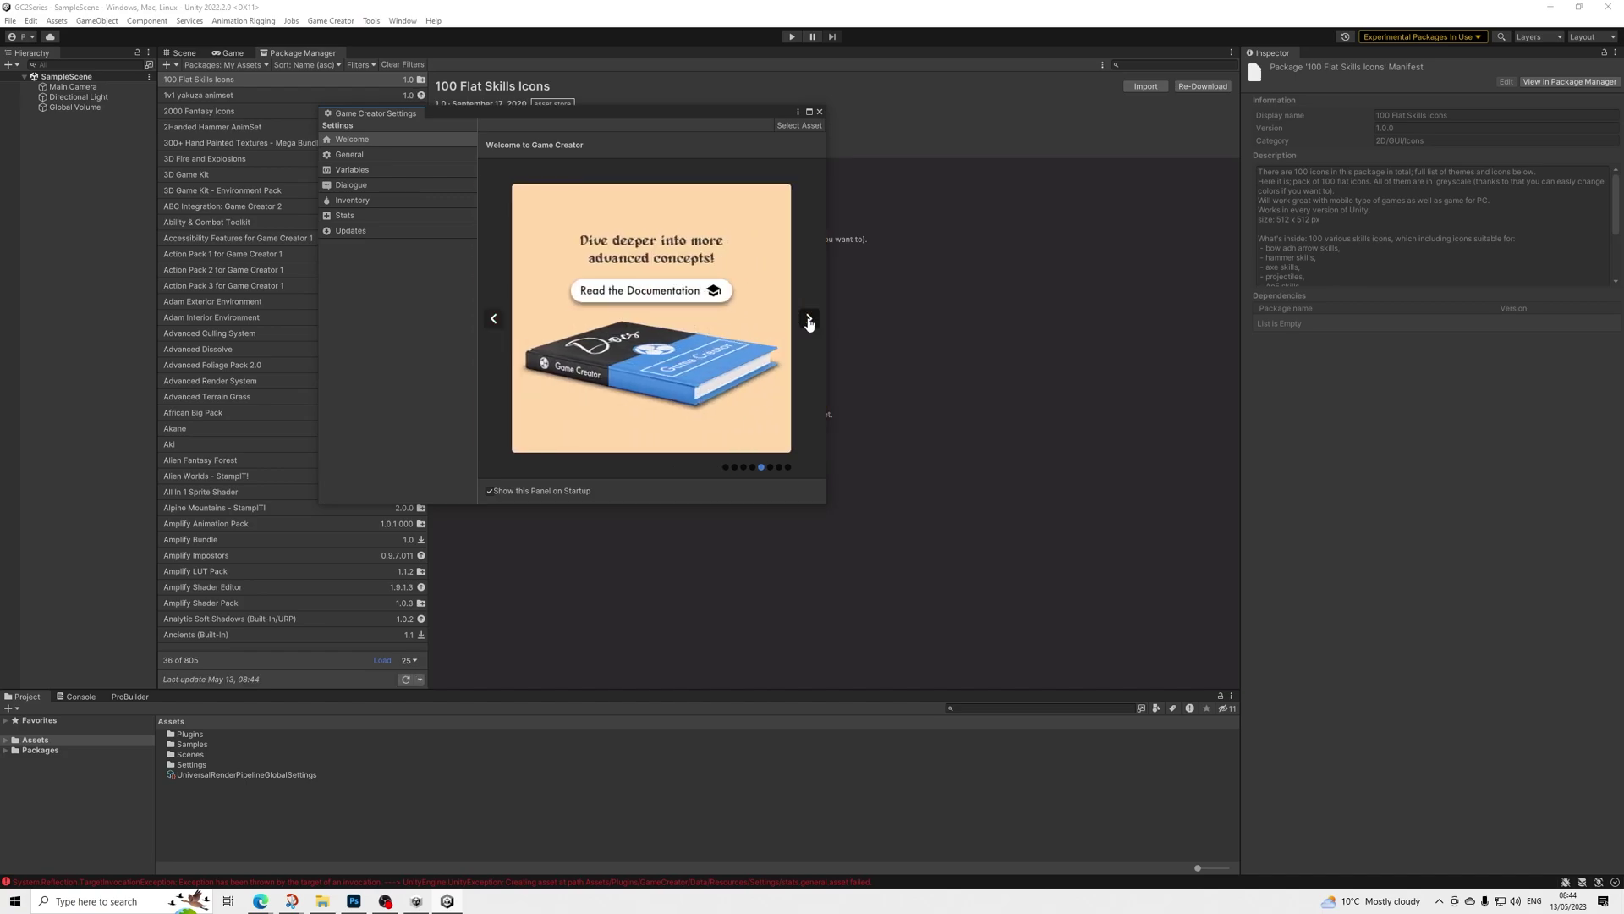
pyautogui.click(809, 319)
pyautogui.click(809, 320)
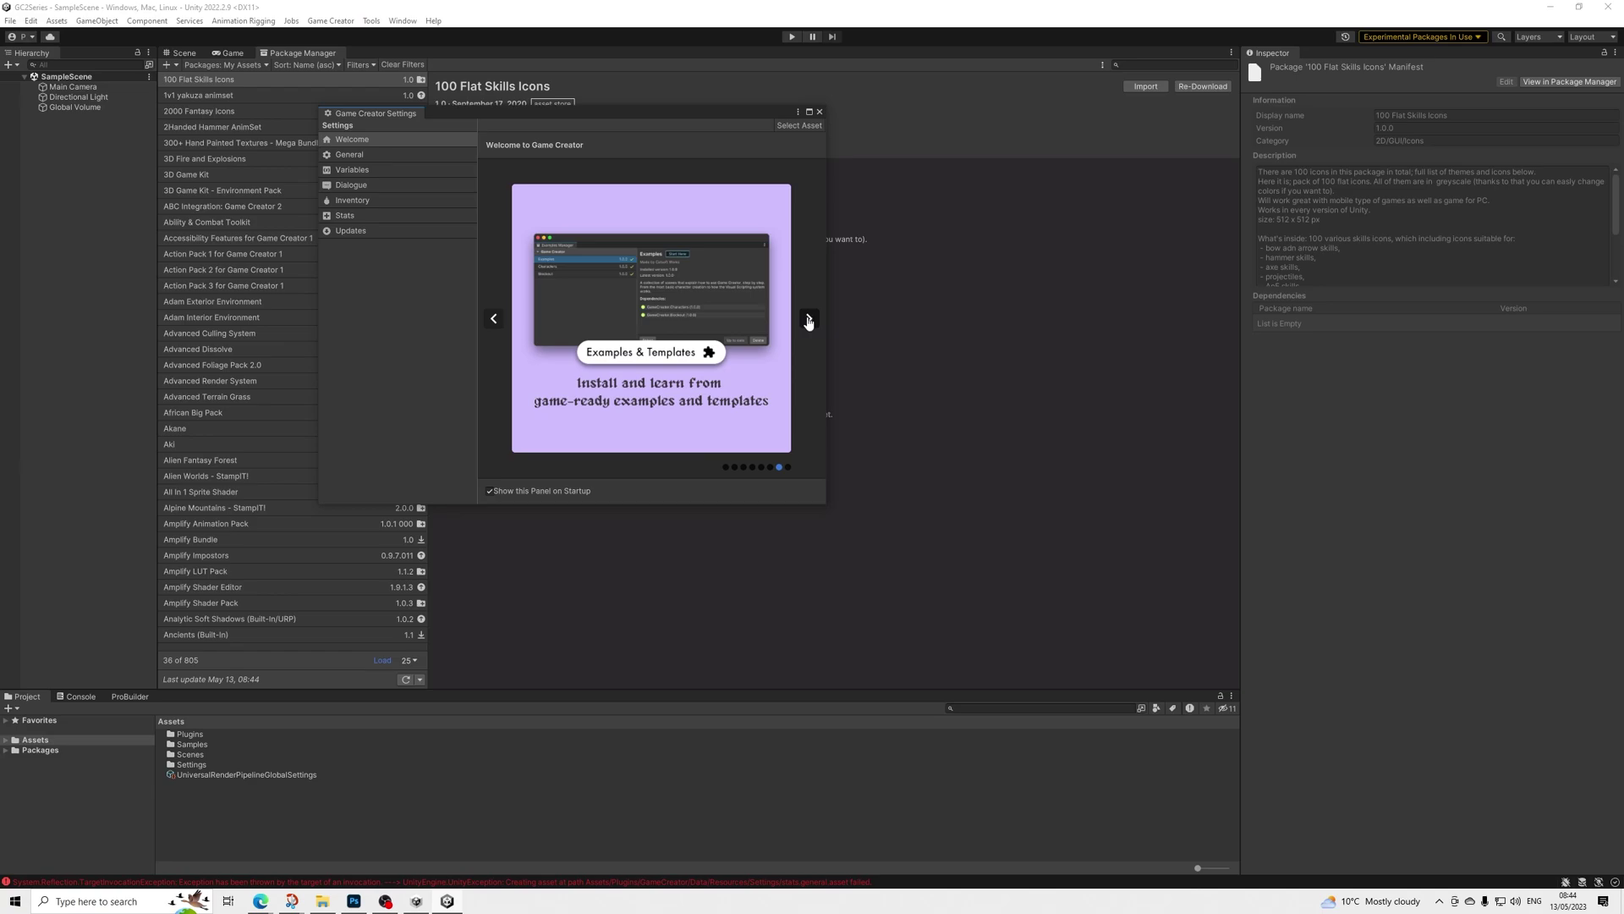
# Page back through the welcome slides to the first one
pyautogui.click(499, 321)
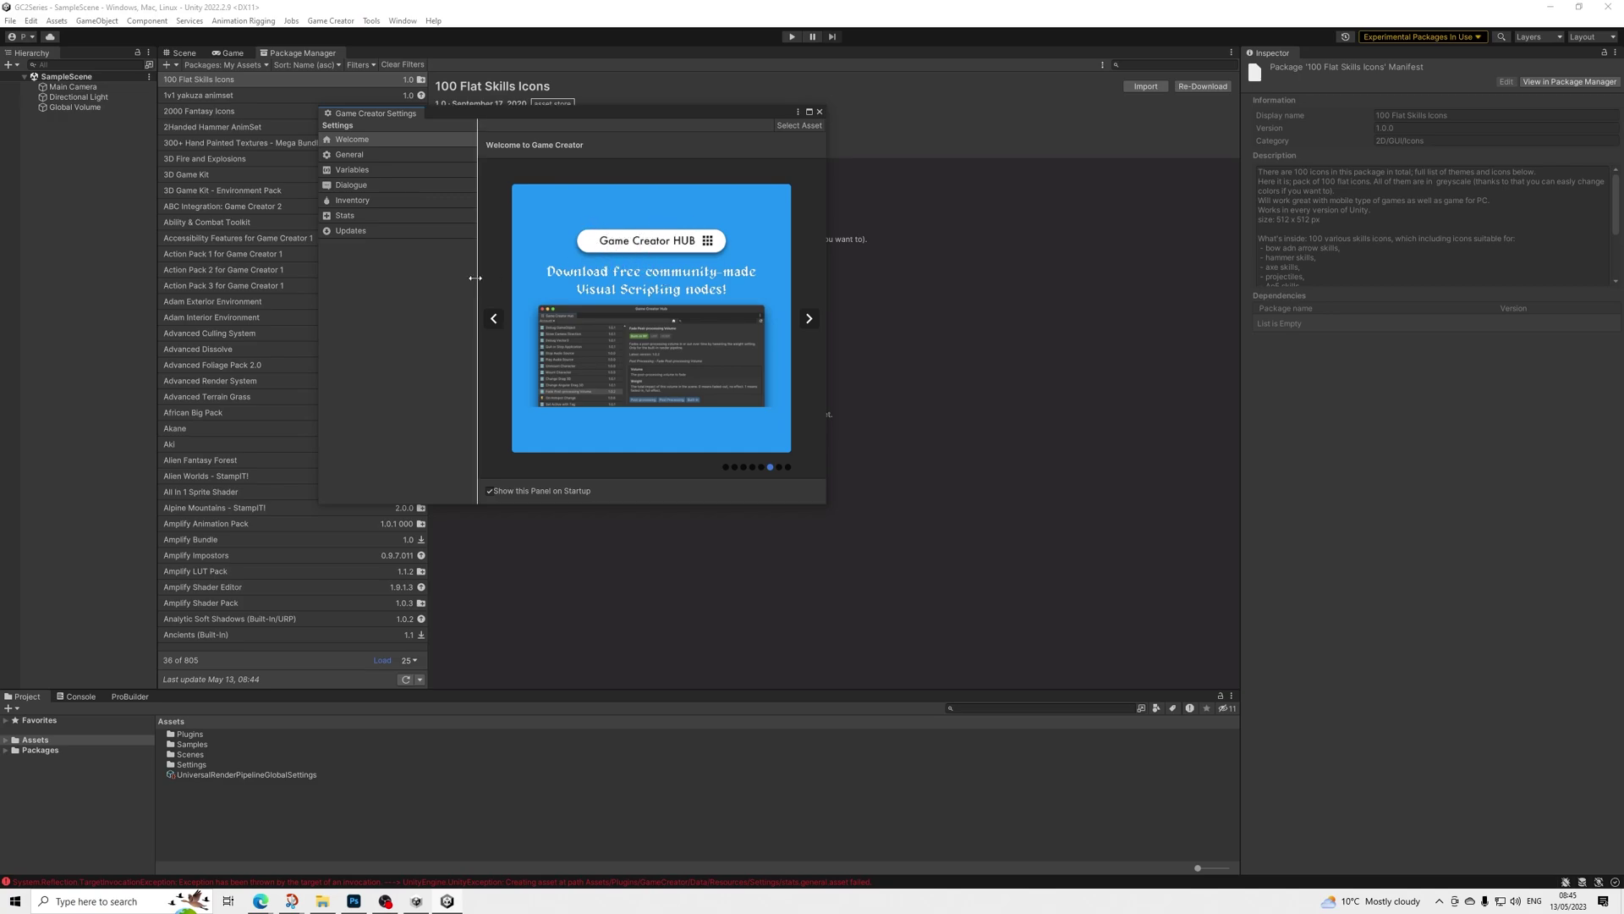
pyautogui.click(493, 318)
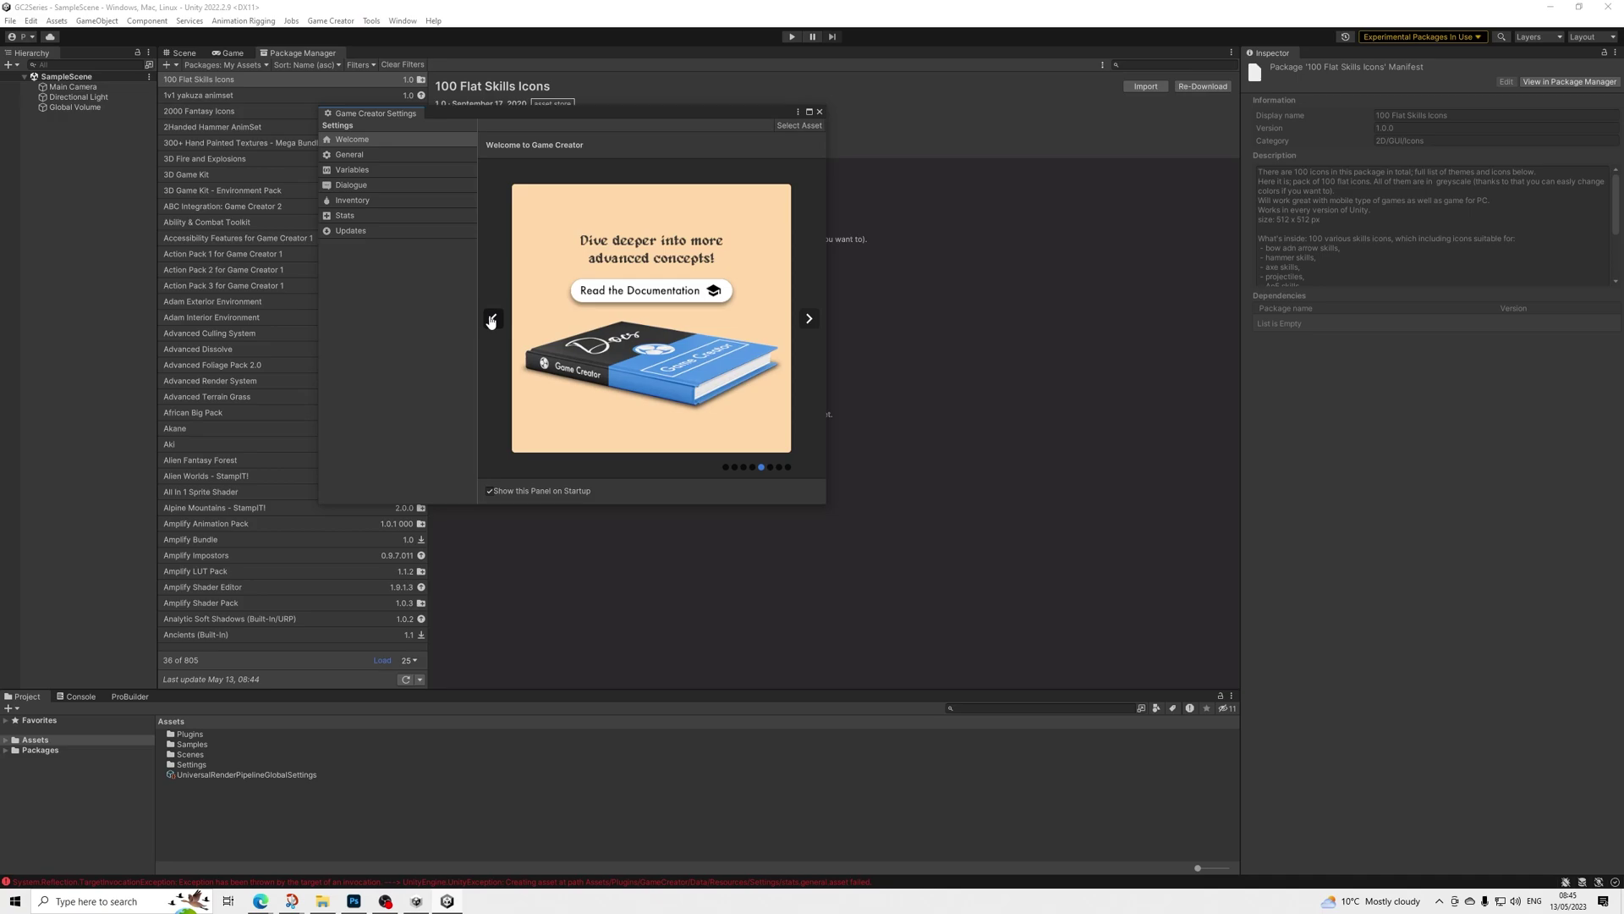
pyautogui.click(492, 319)
pyautogui.click(493, 319)
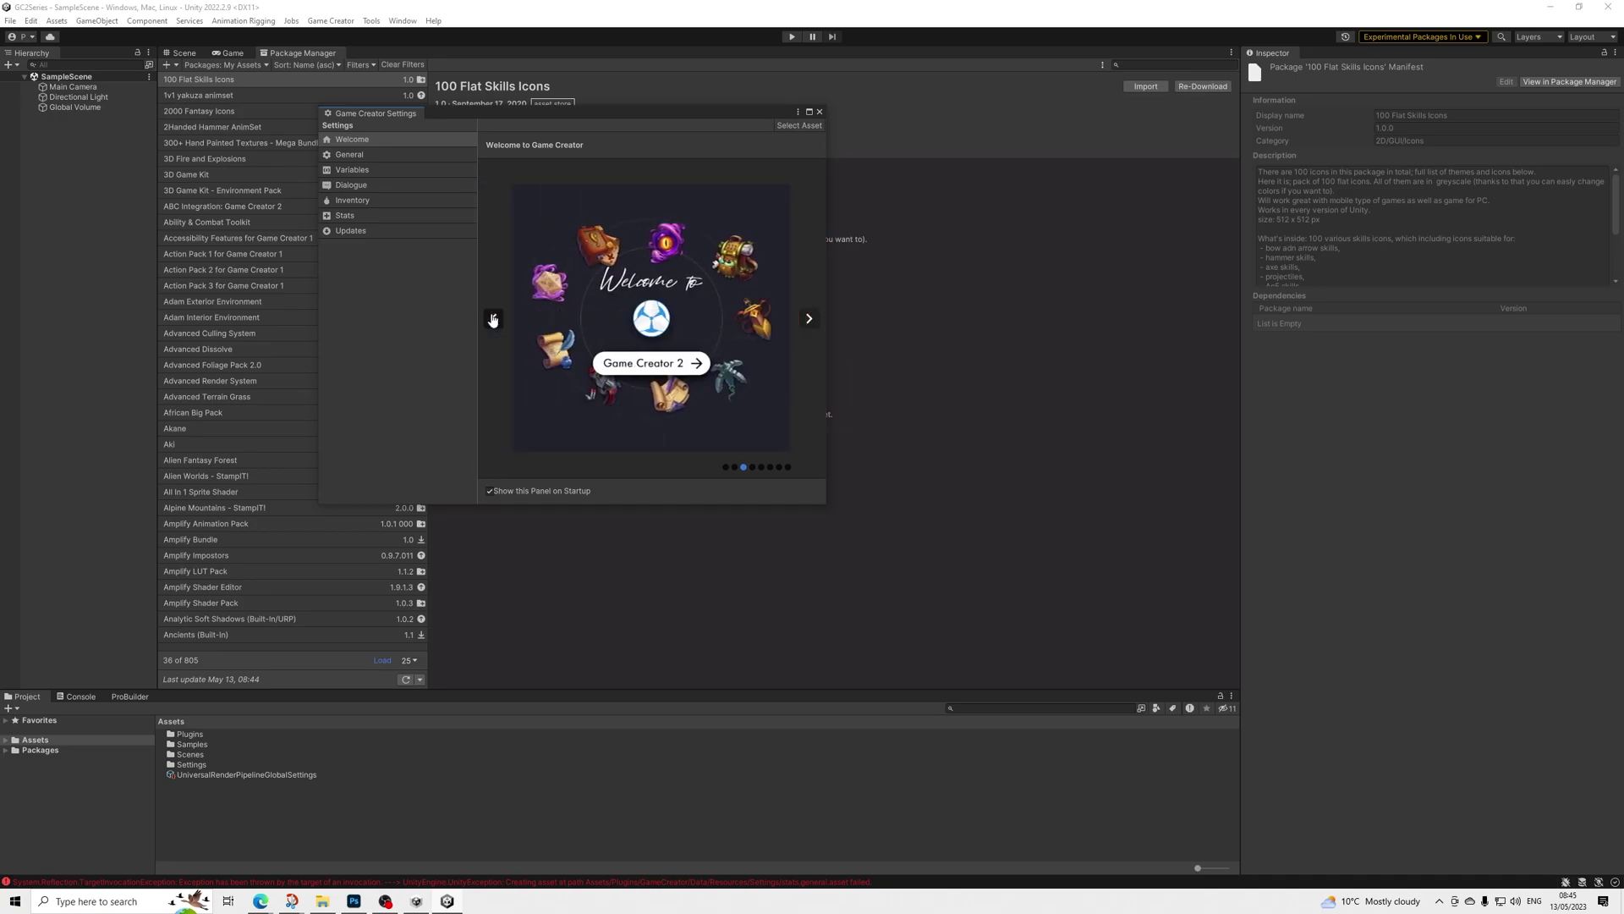
pyautogui.click(493, 319)
pyautogui.click(493, 319)
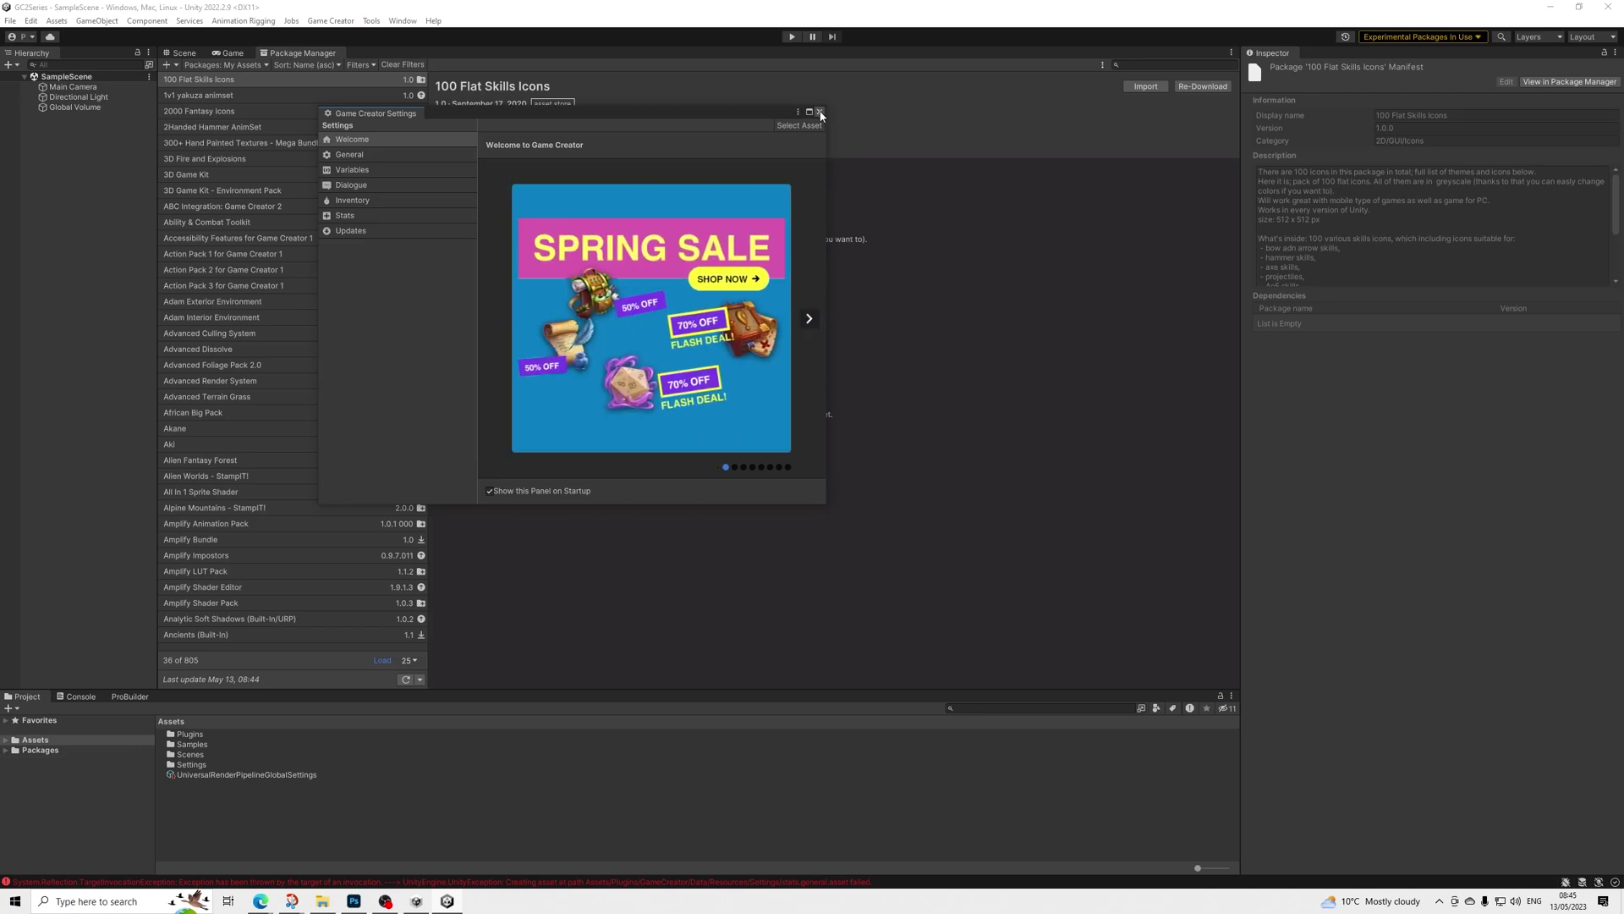
# Review the General, Variables, Dialogue, Inventory, Stats and Updates settings pages, then close the window
pyautogui.click(348, 156)
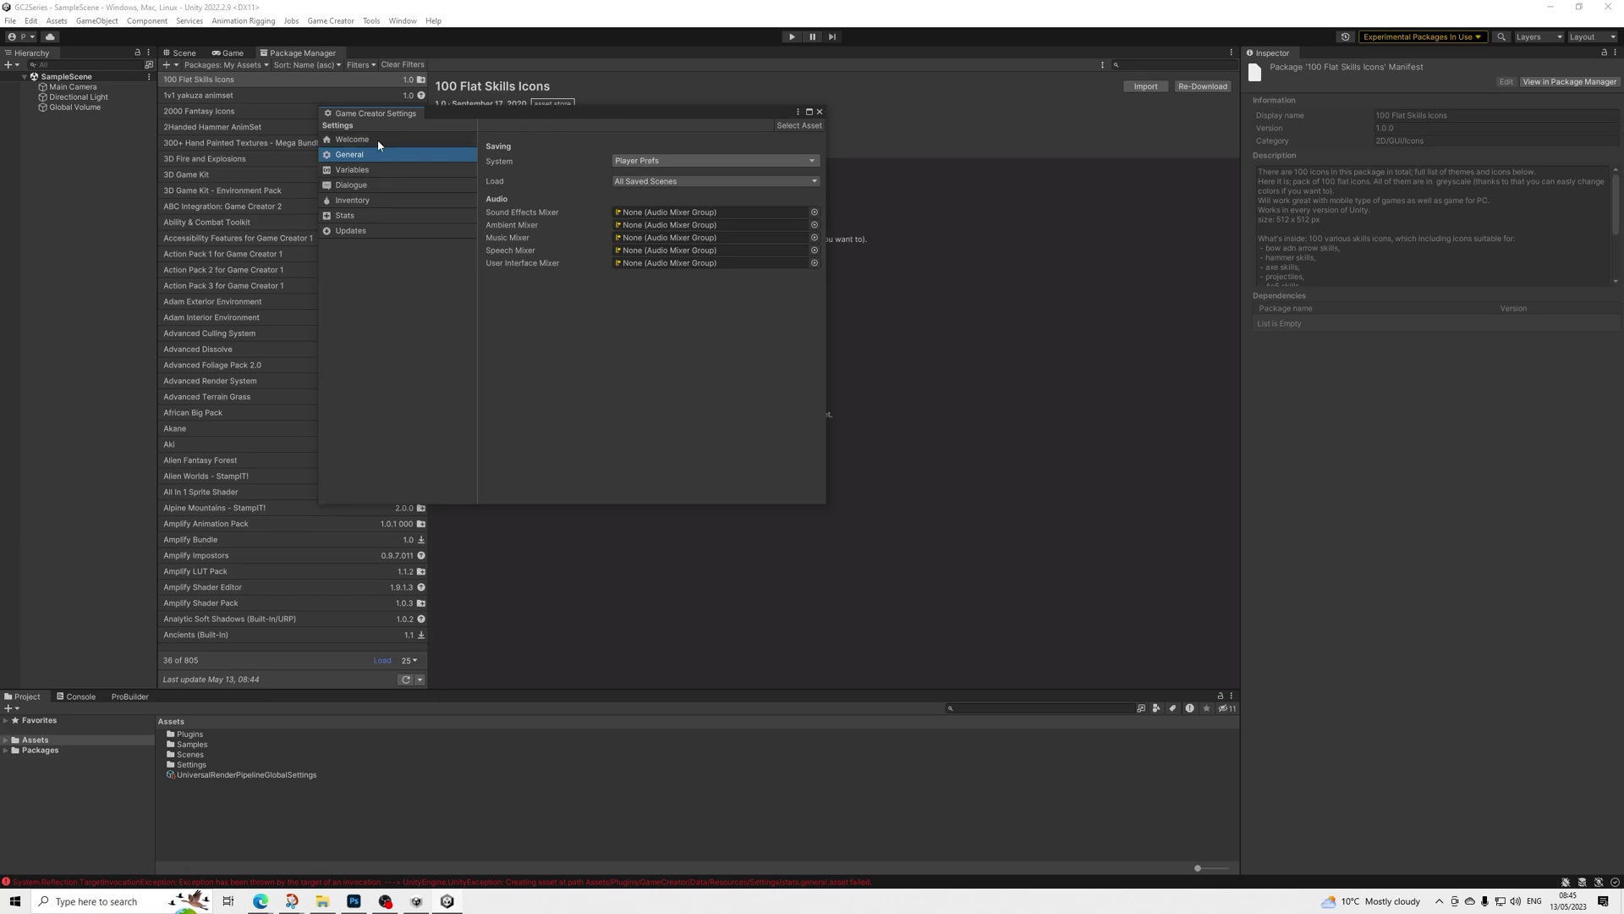
pyautogui.click(344, 171)
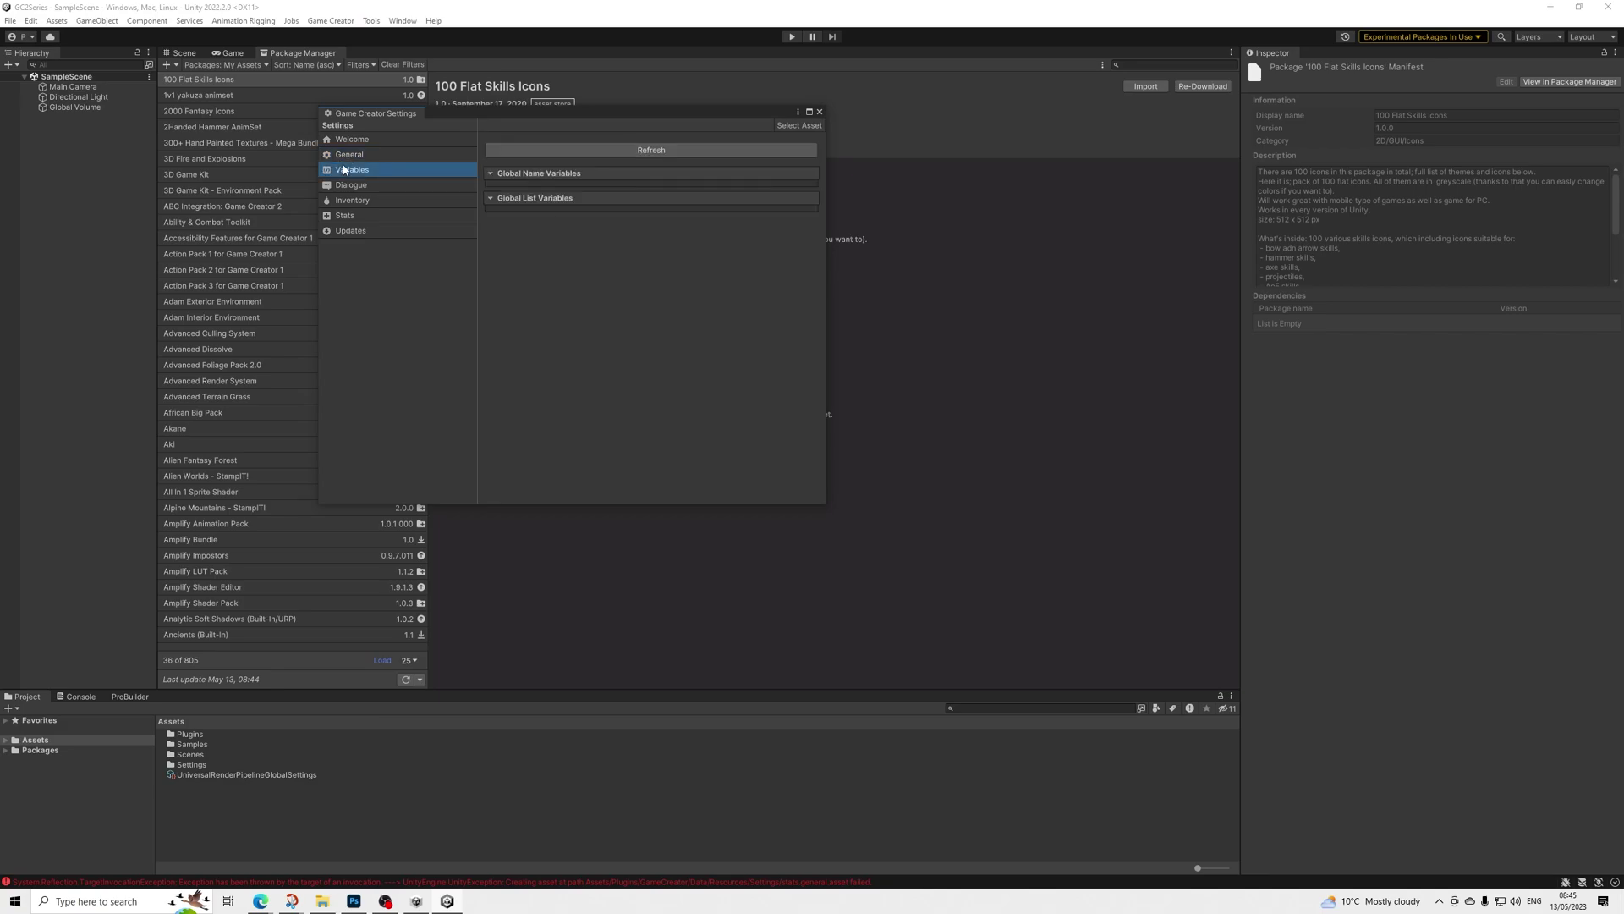
pyautogui.click(366, 185)
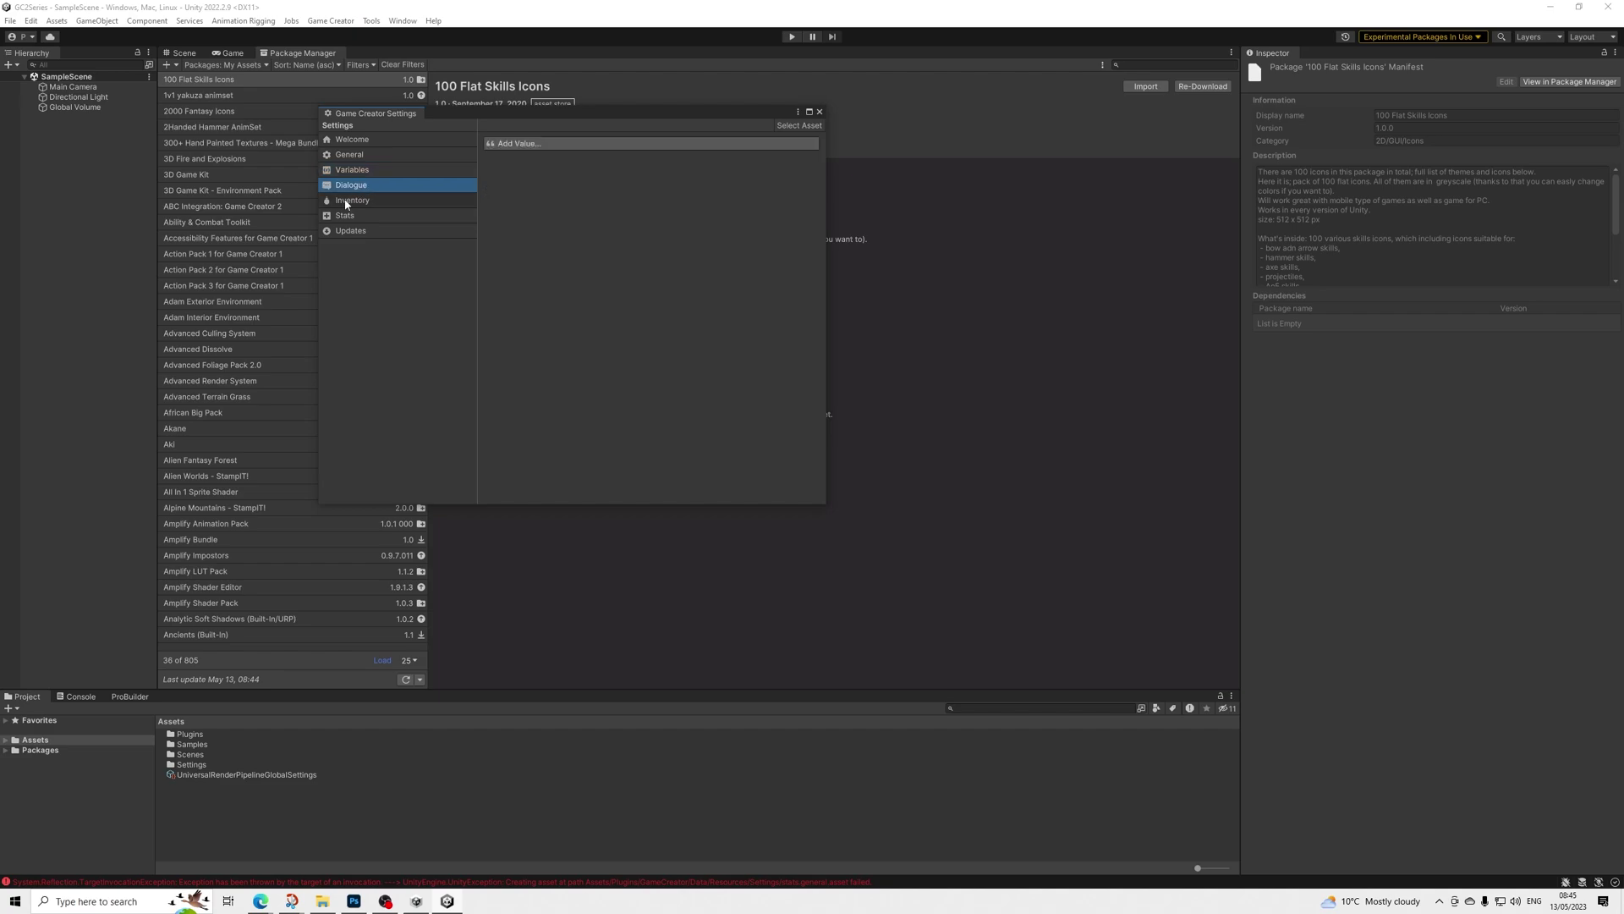
pyautogui.click(398, 201)
pyautogui.click(355, 217)
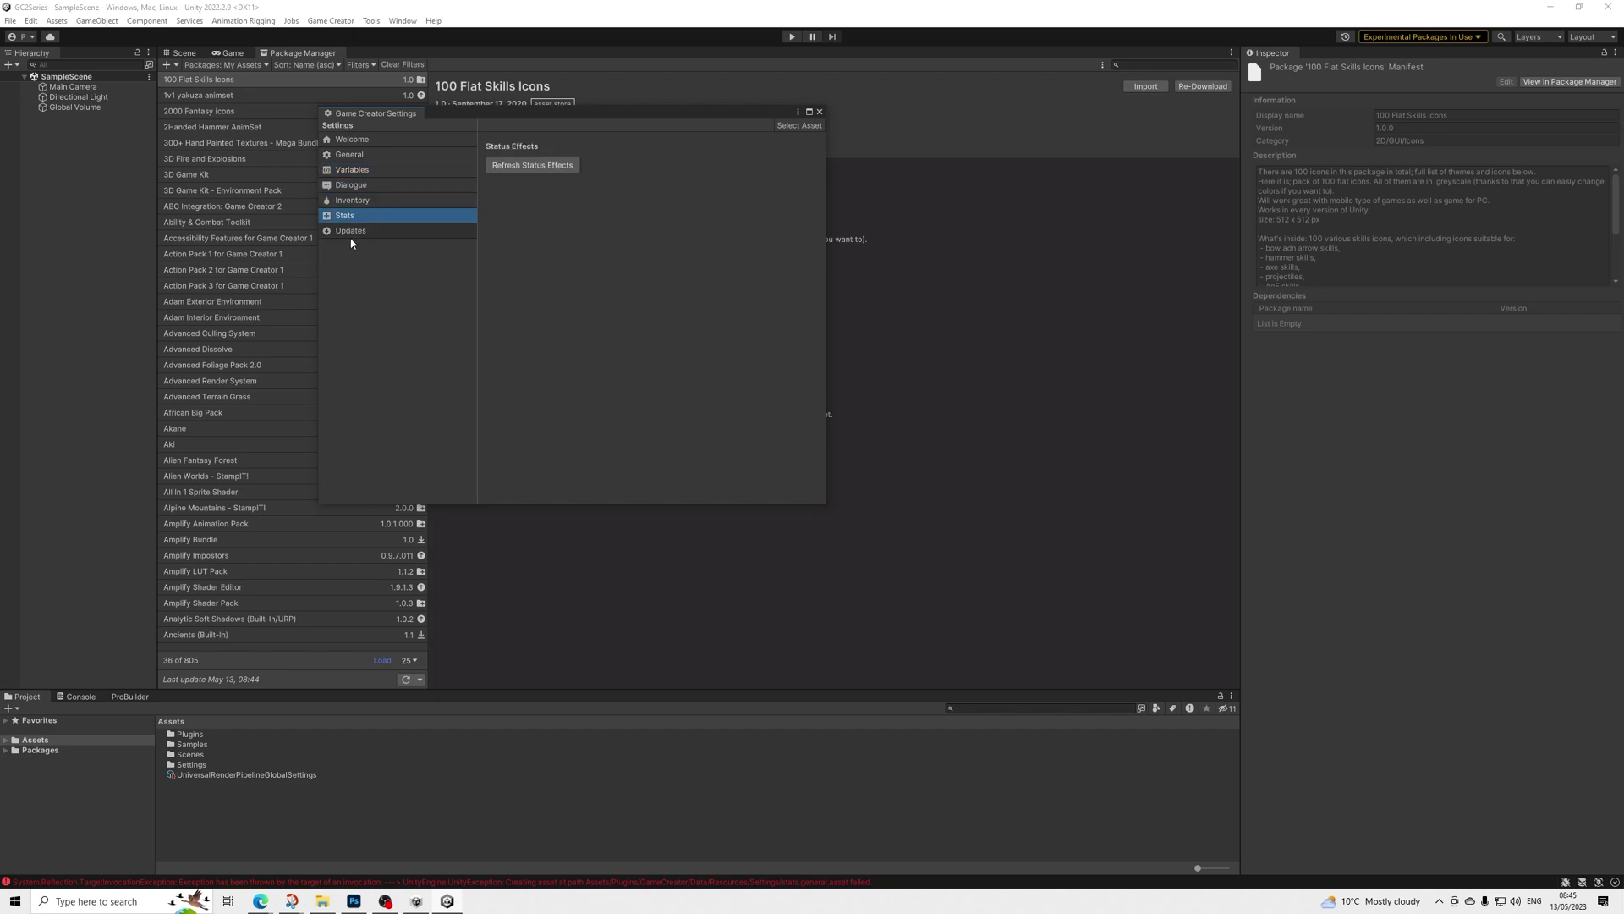
pyautogui.click(361, 235)
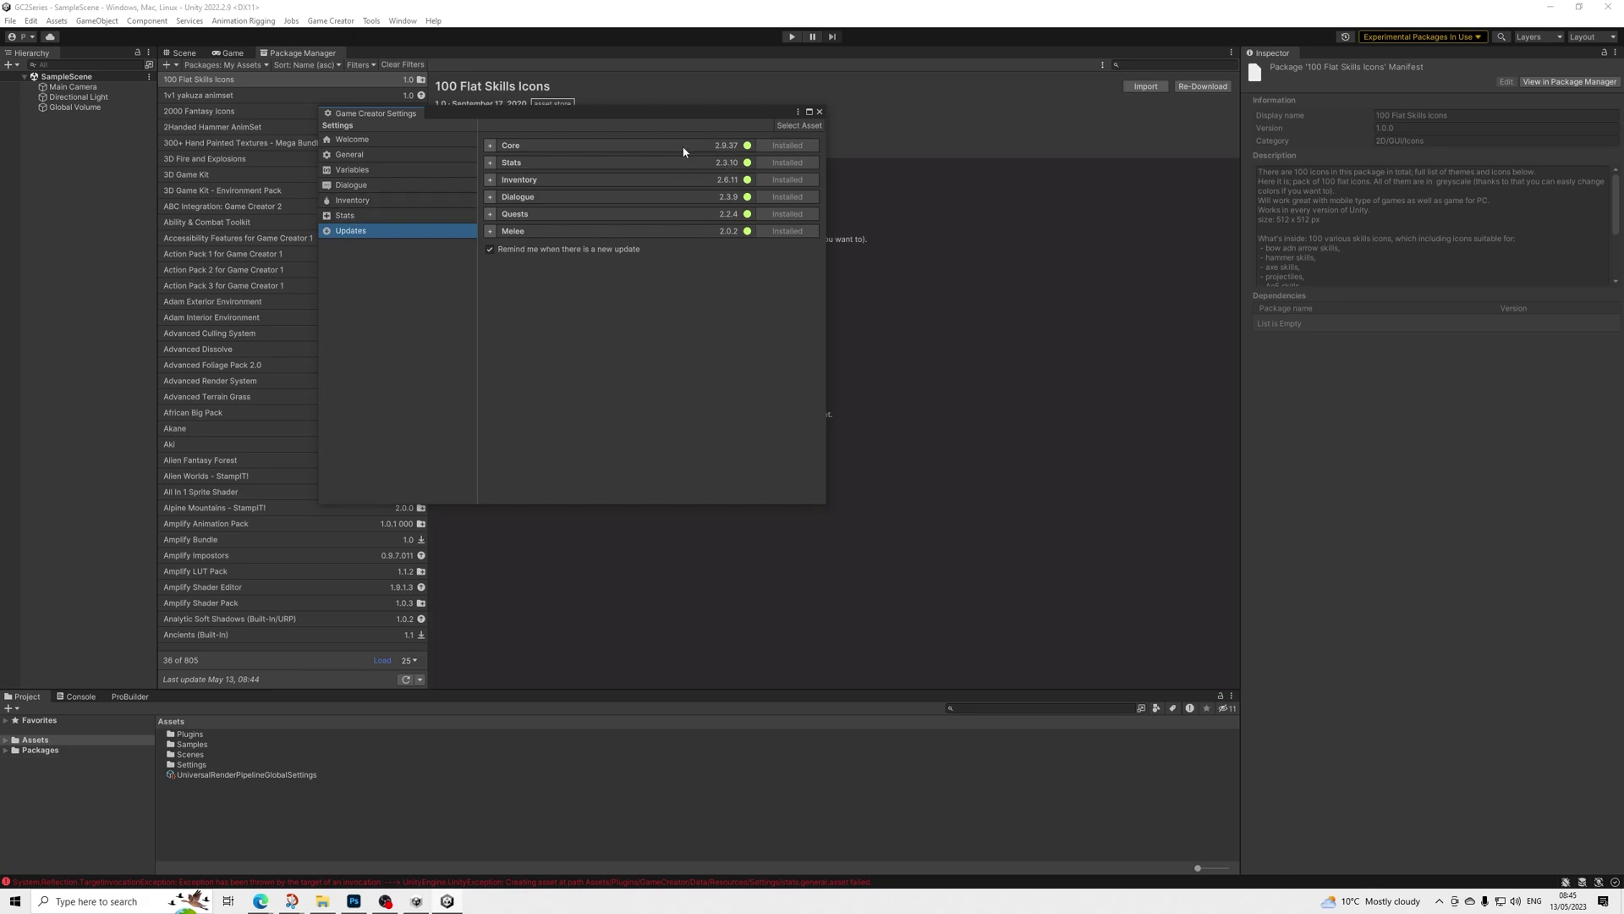
pyautogui.click(819, 115)
pyautogui.click(330, 20)
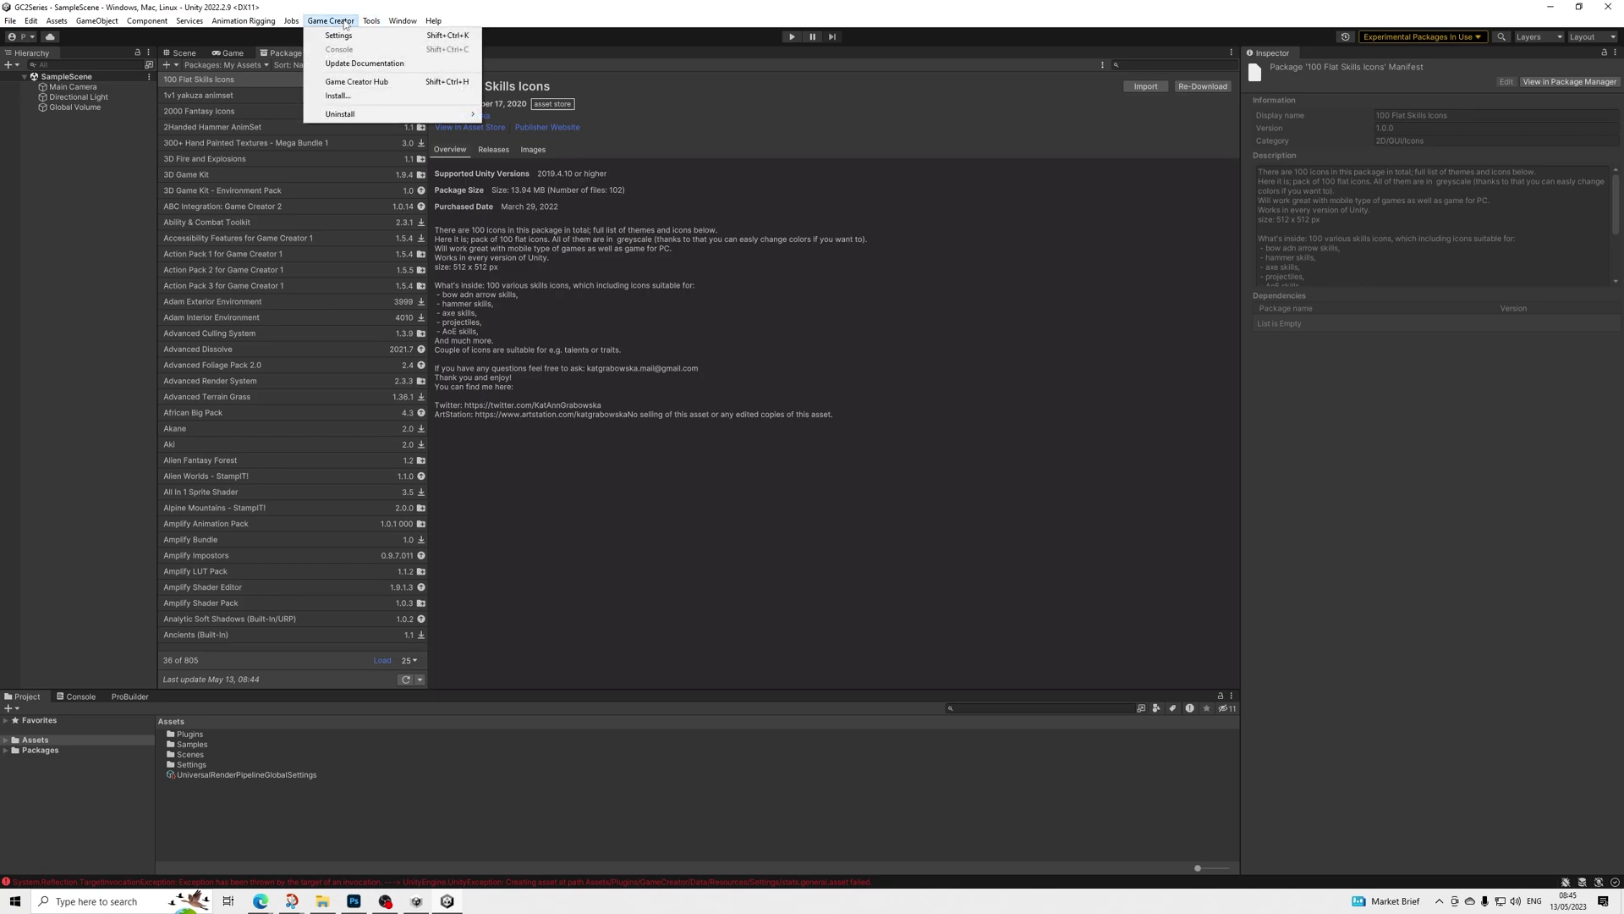
# Open the Game Creator installer and install Game Creator Examples 1.8.21
pyautogui.click(351, 99)
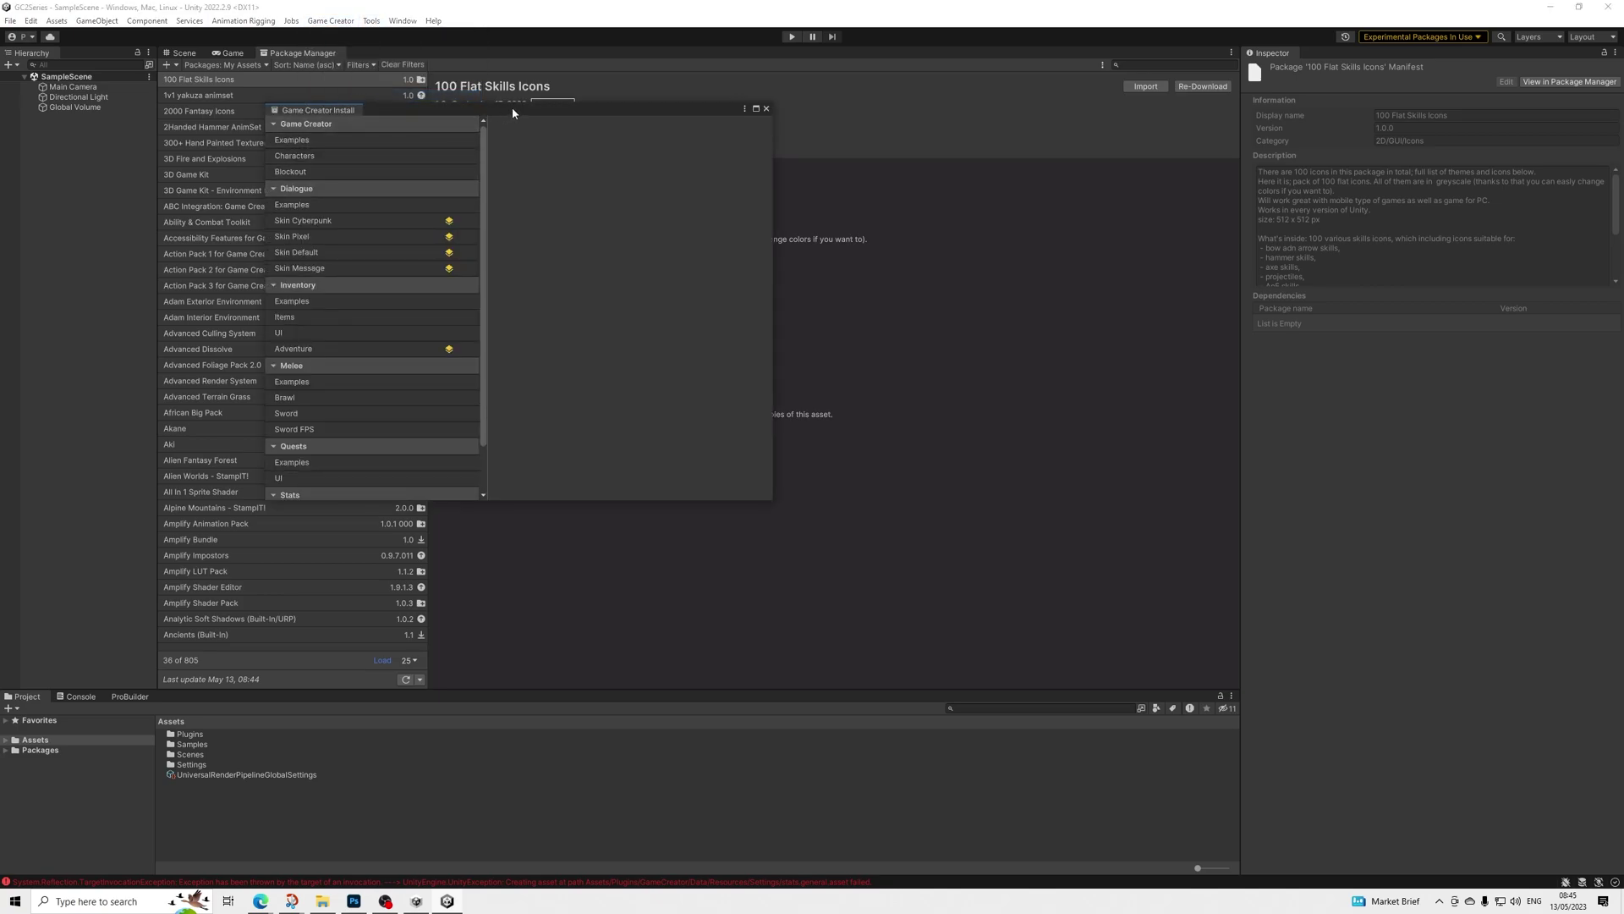
pyautogui.moveTo(532, 113); pyautogui.dragTo(811, 186)
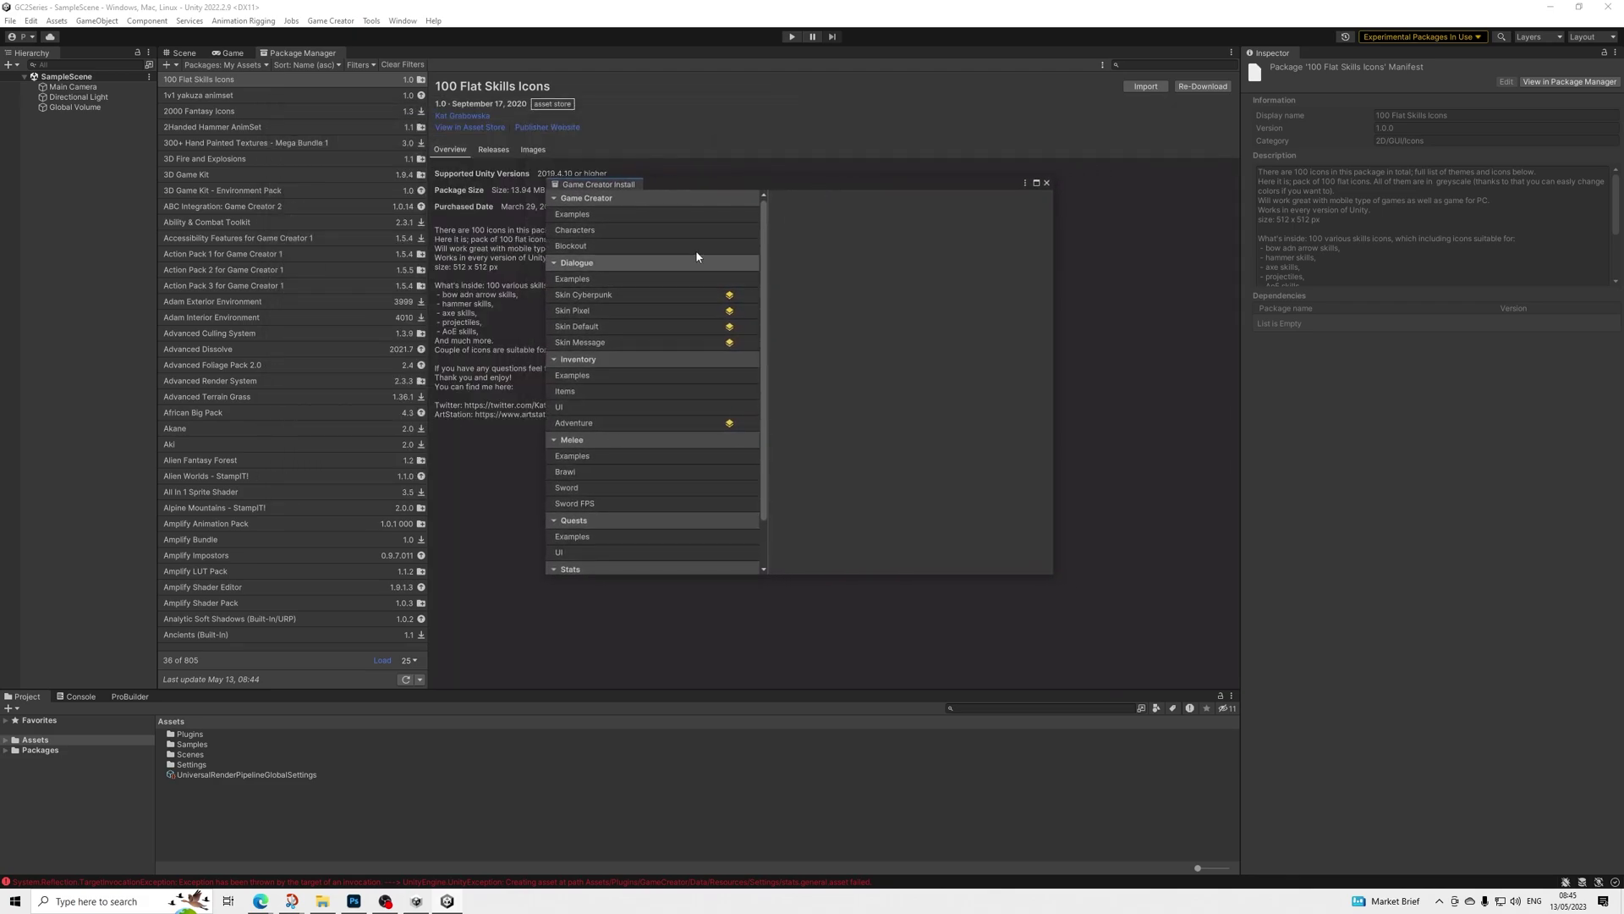
pyautogui.click(615, 215)
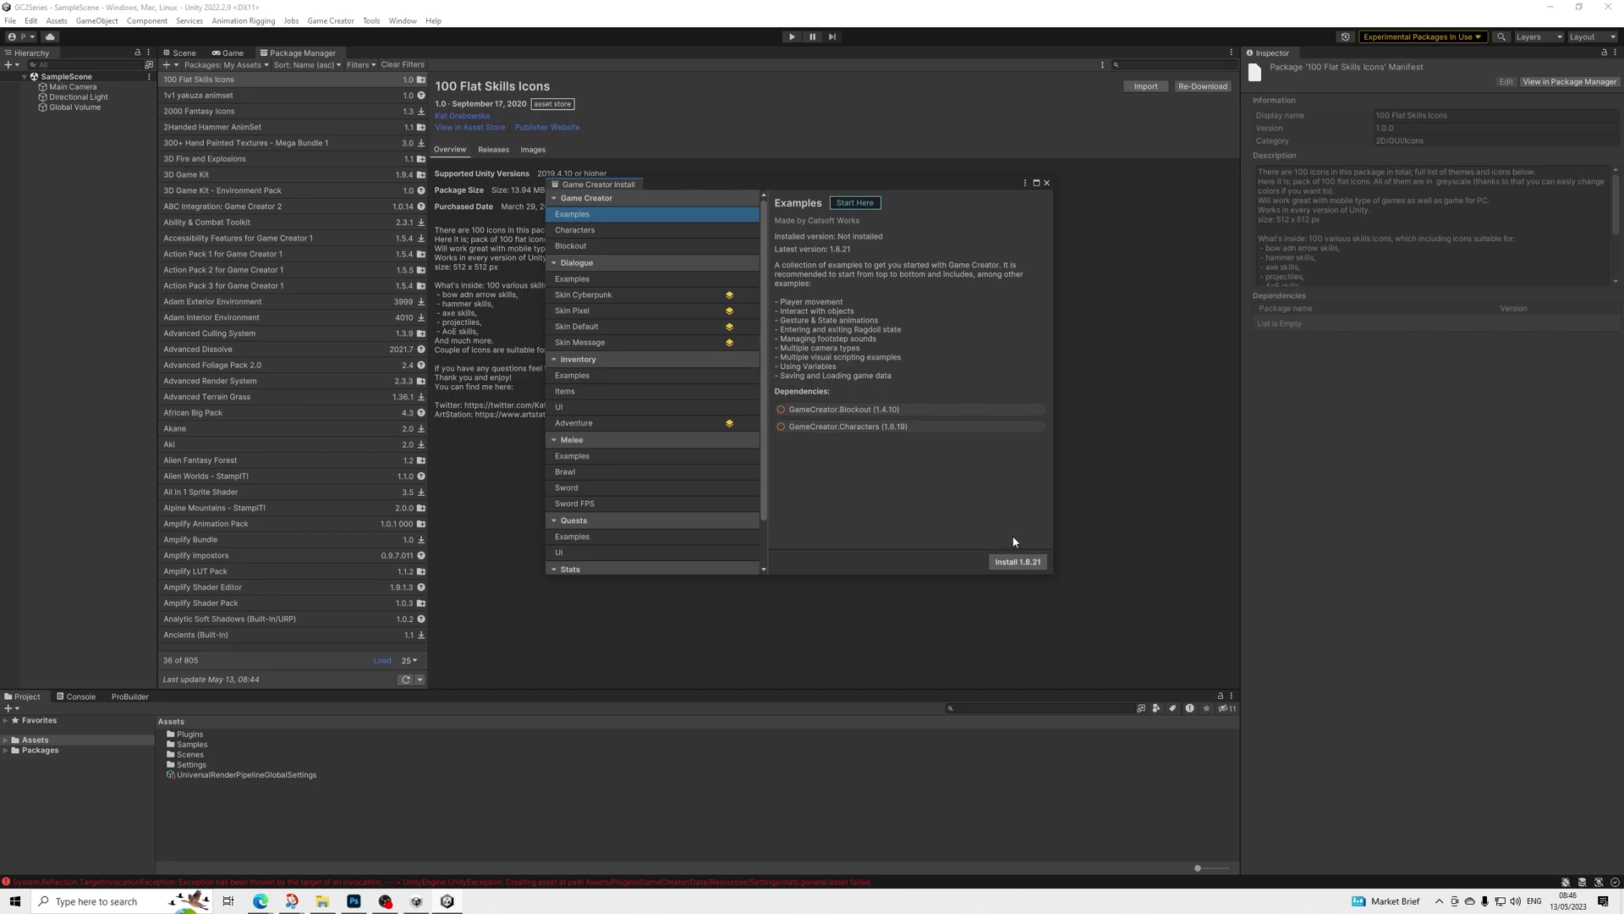
pyautogui.click(1009, 558)
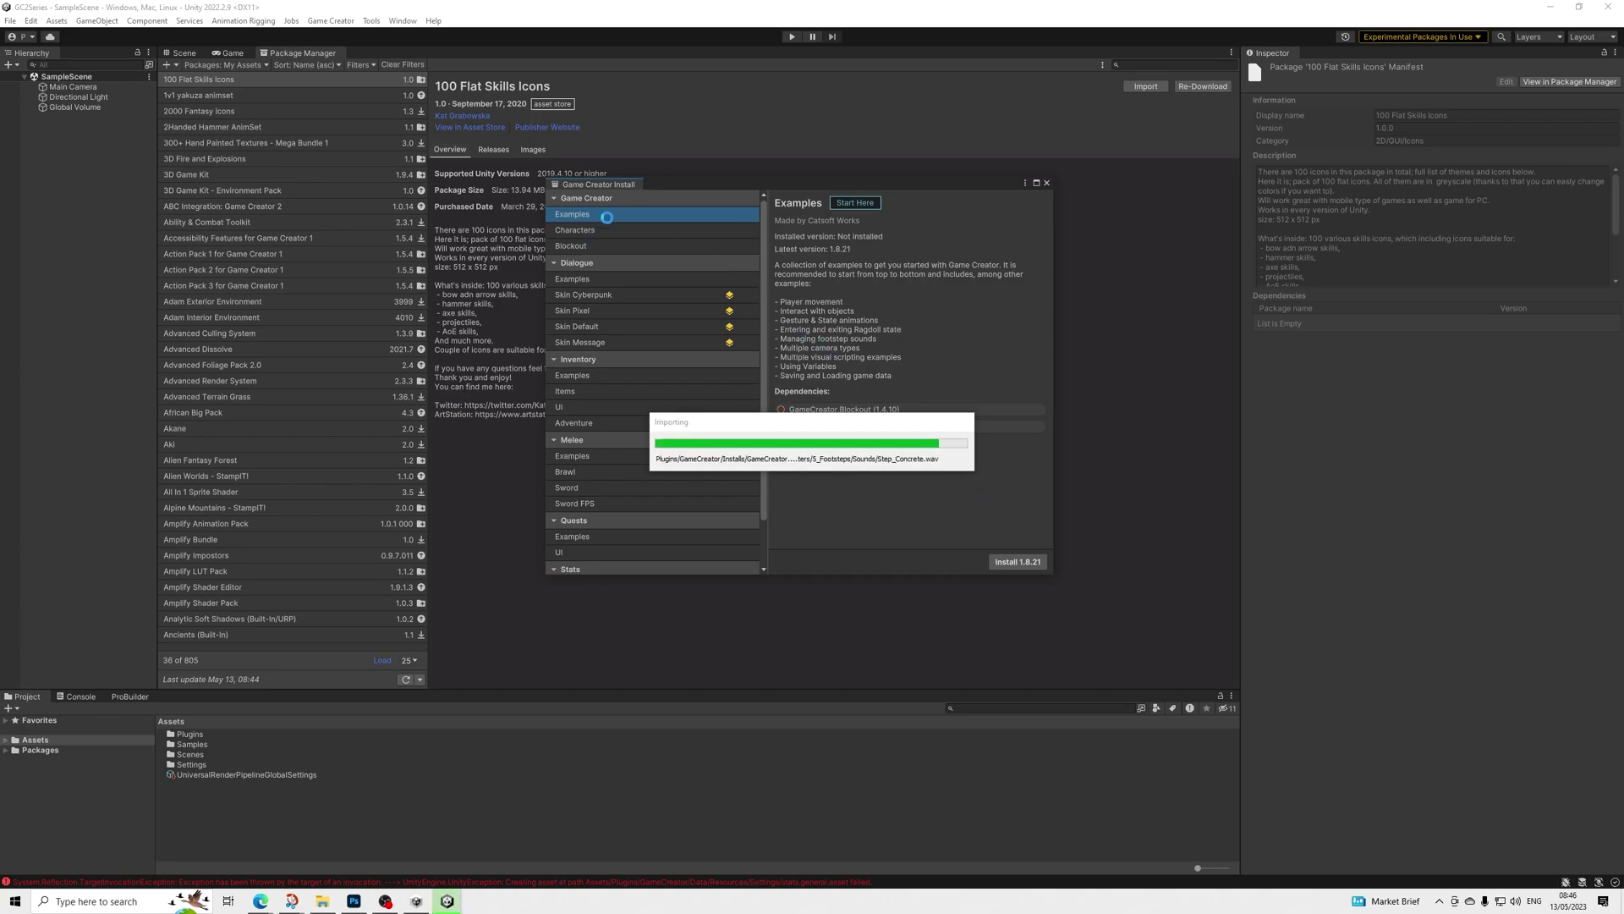
# Install Dialogue Examples 1.1.8, Inventory Examples 1.4.7 and Melee Examples 1.0.2
pyautogui.click(635, 280)
pyautogui.click(1013, 562)
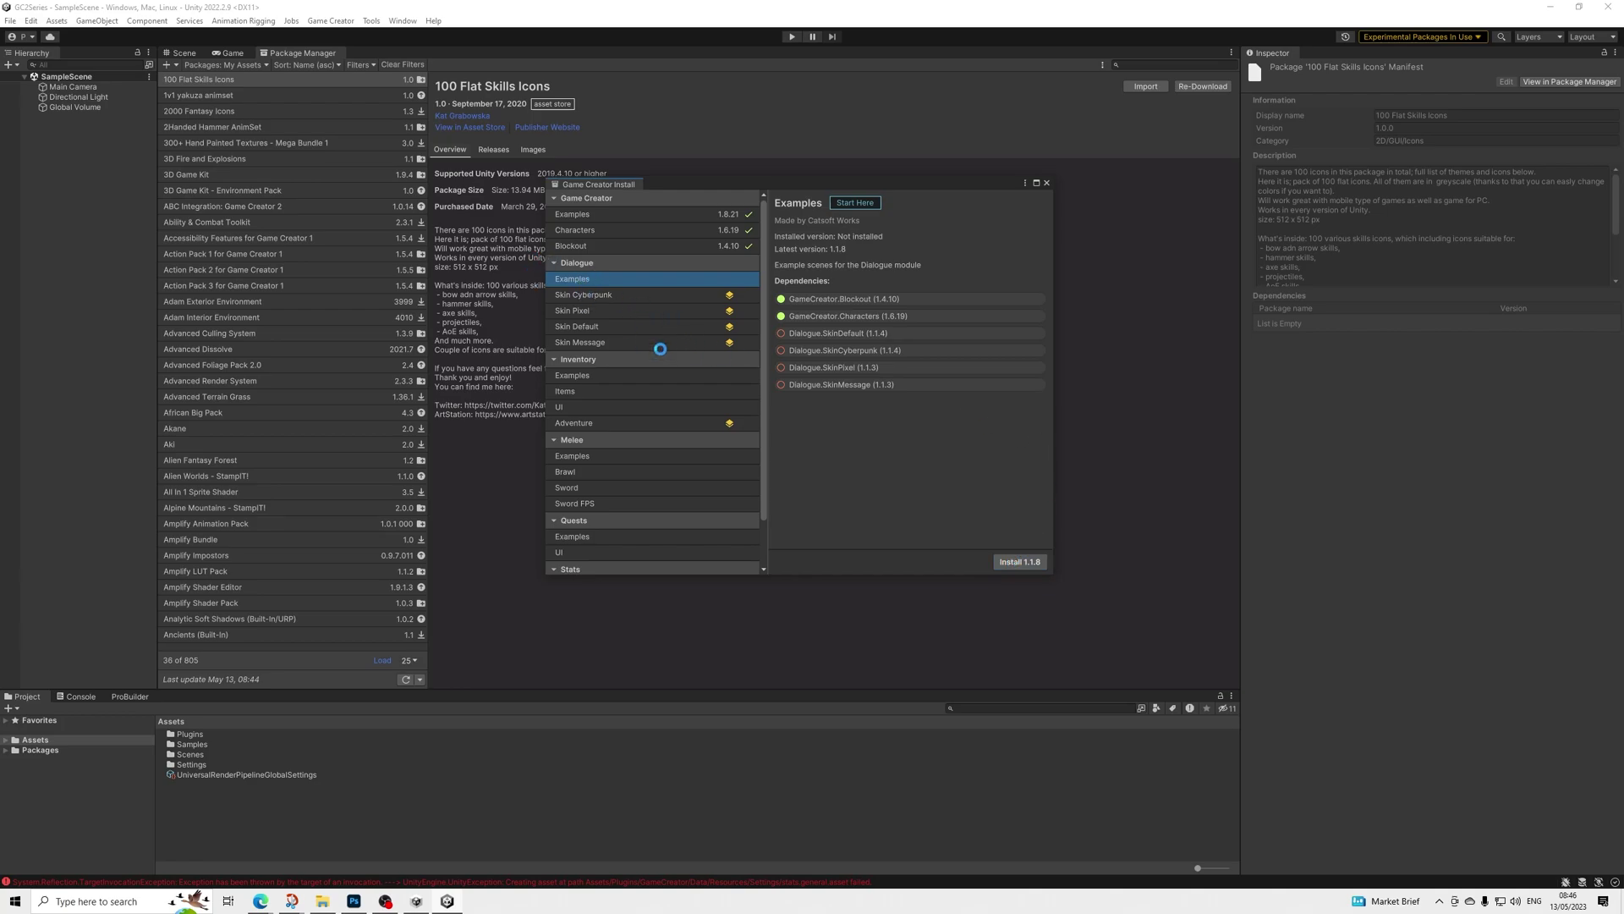
pyautogui.click(596, 377)
pyautogui.click(1041, 560)
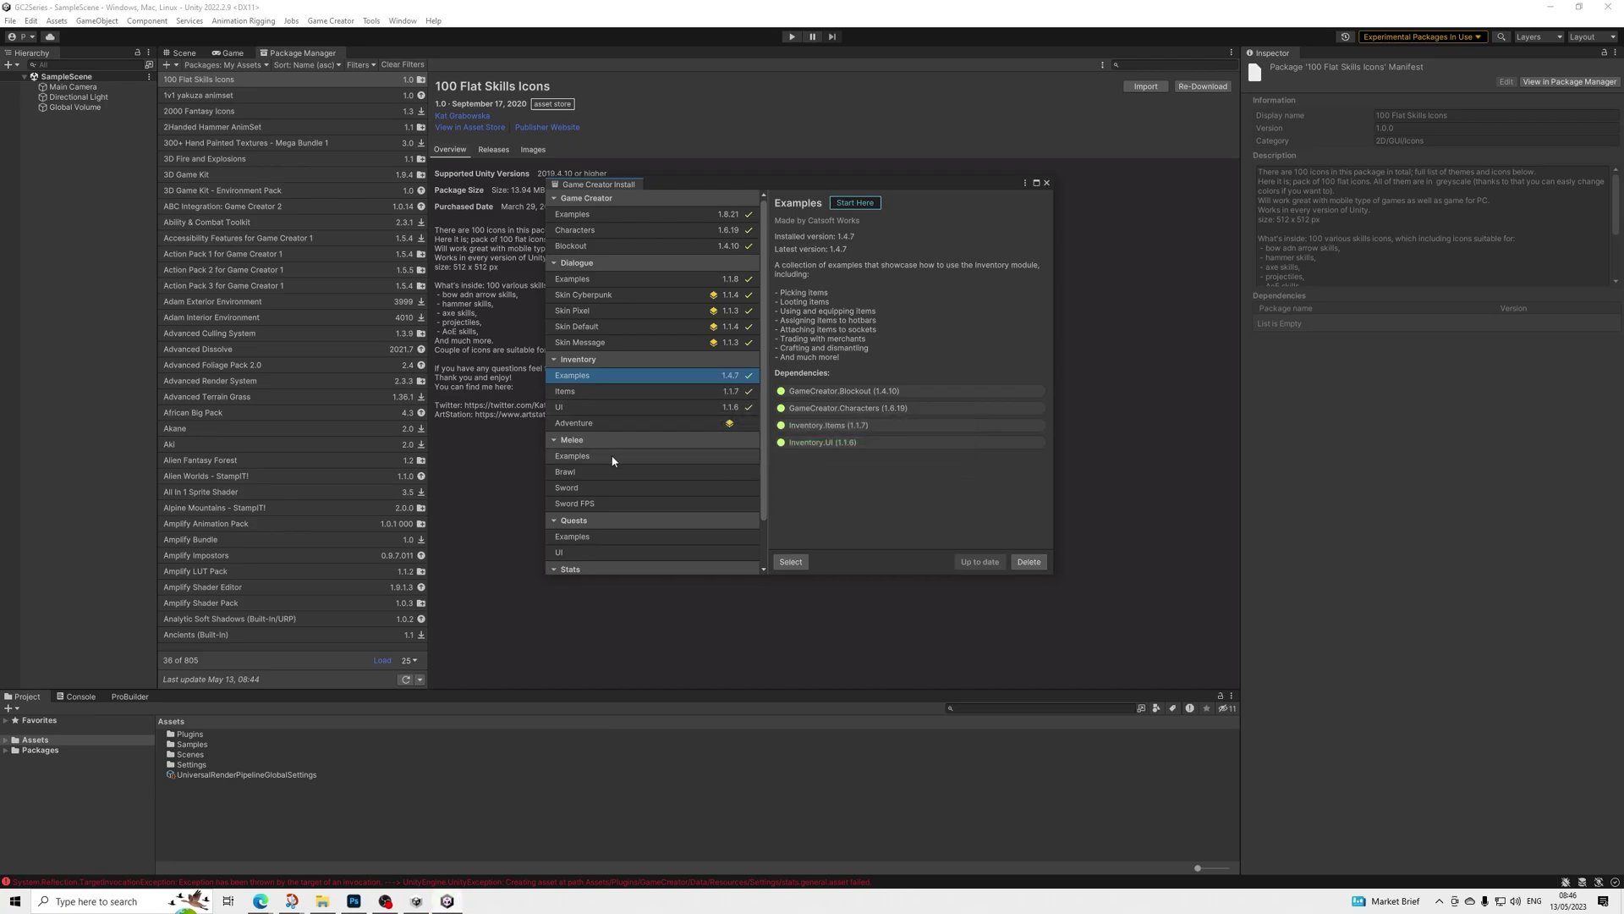
pyautogui.click(612, 457)
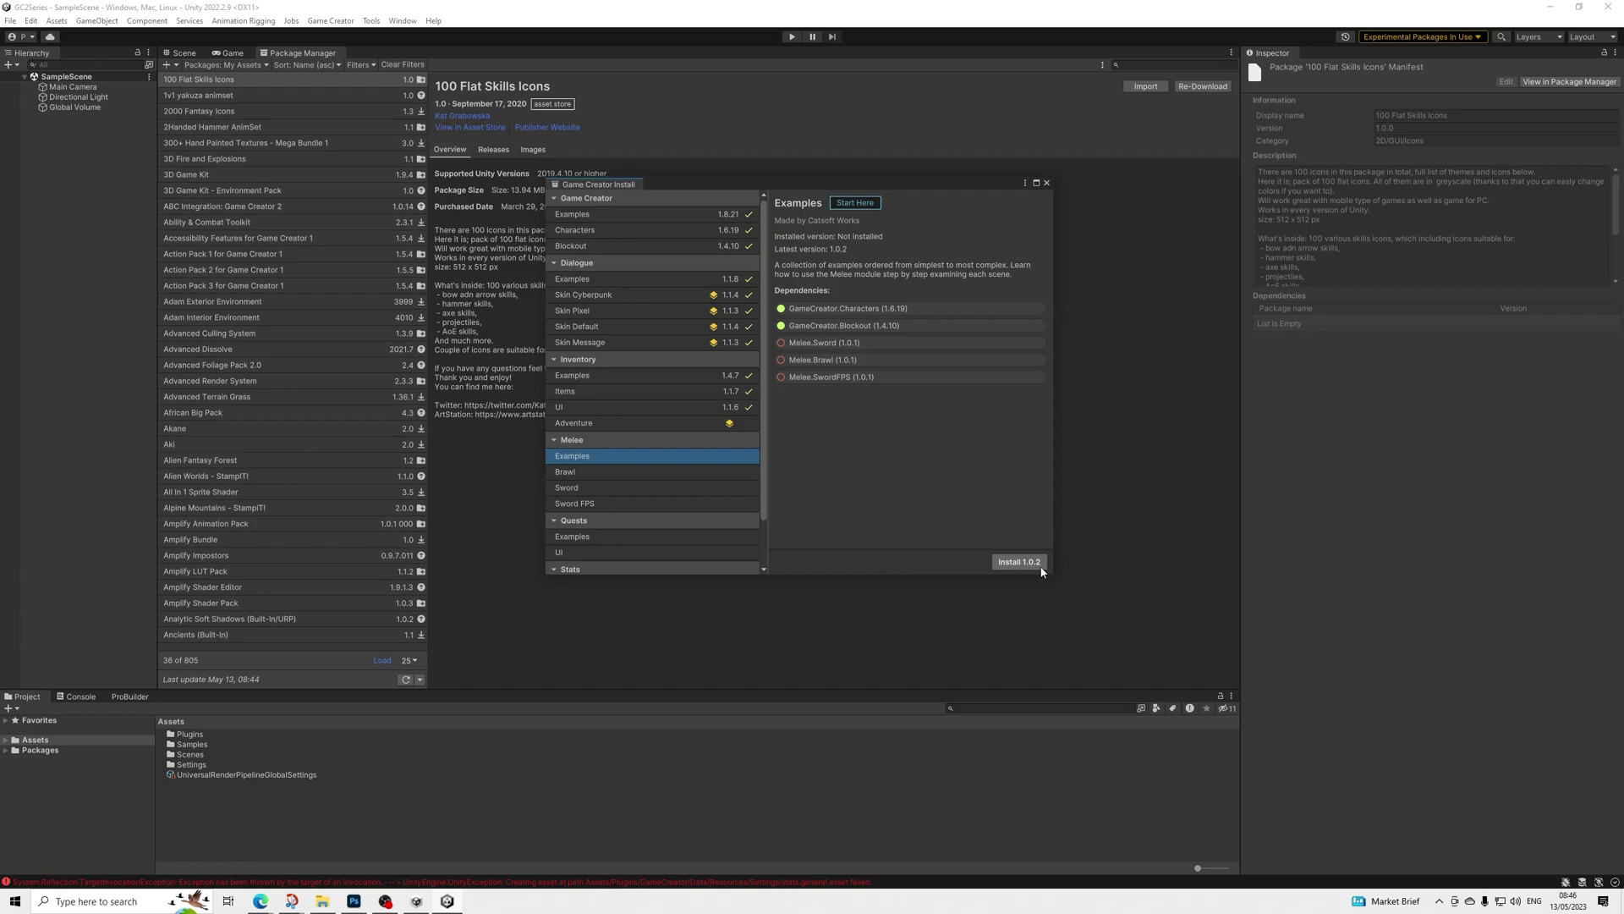
pyautogui.click(1013, 561)
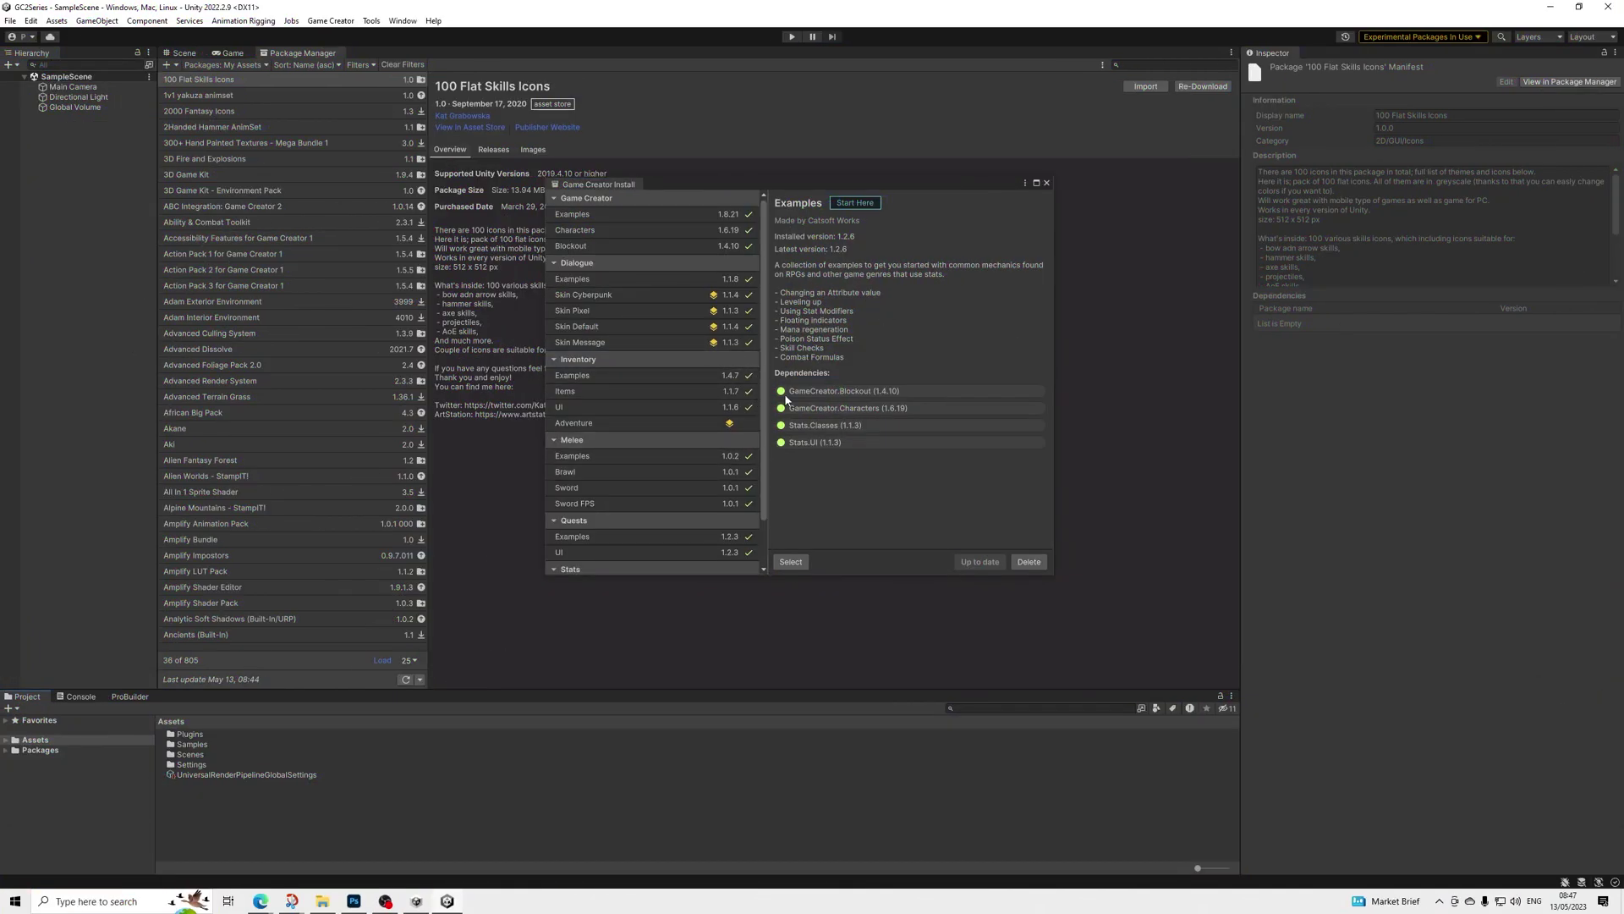
pyautogui.scroll(-2, 764, 395)
pyautogui.scroll(2, 758, 395)
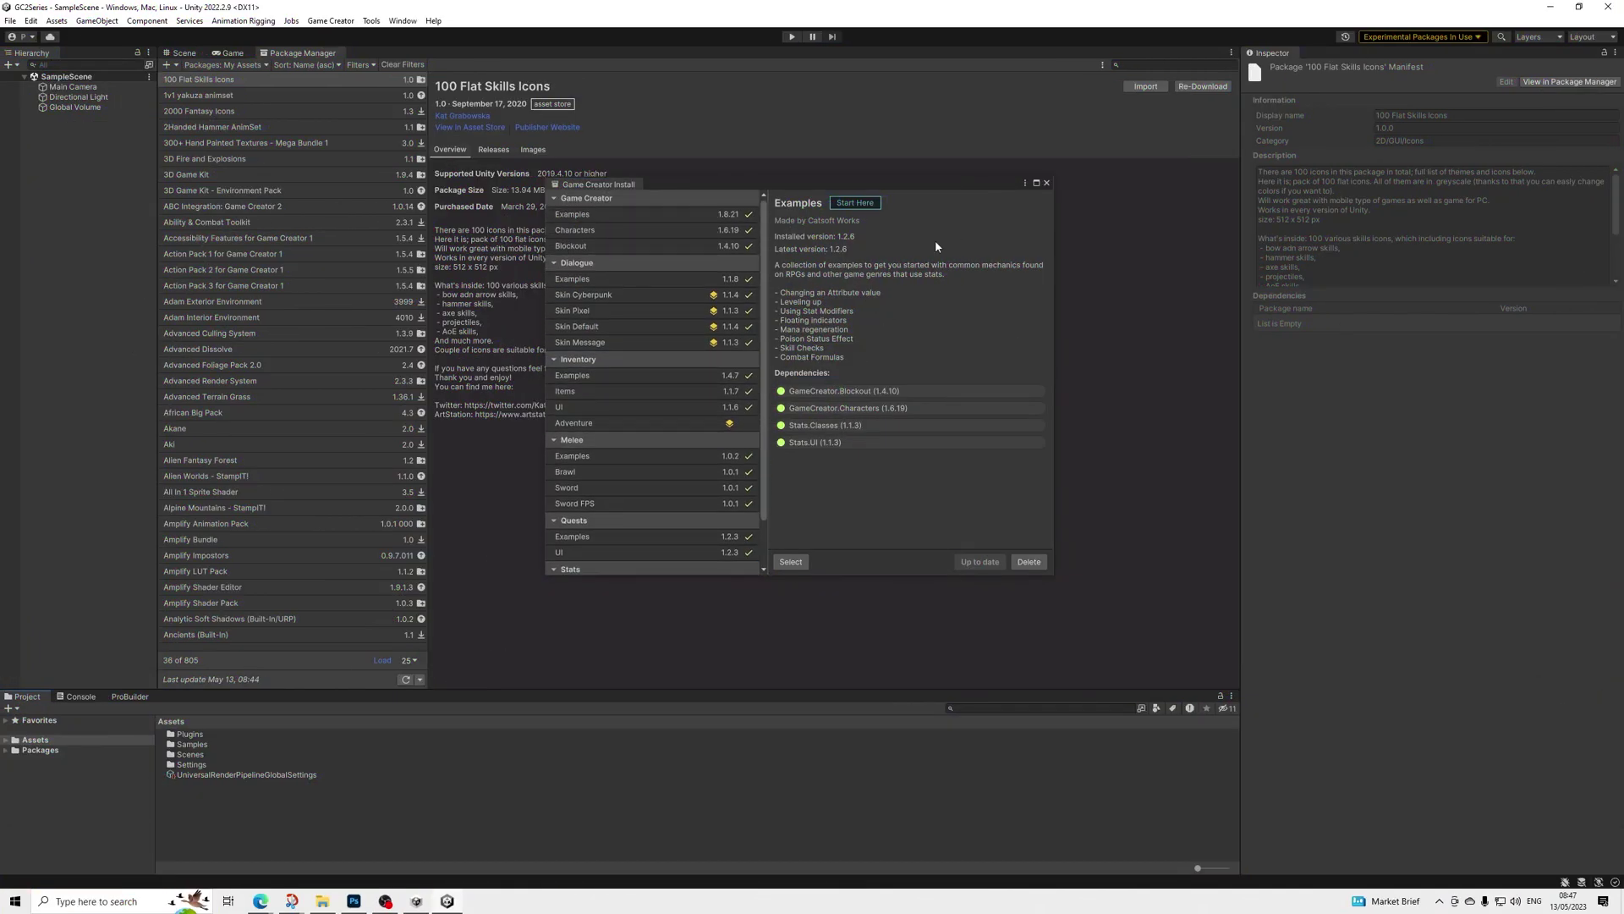
# Switch to the Scene view and confirm the Inventory Adventure 1.1.2 skin is installed
pyautogui.click(1047, 183)
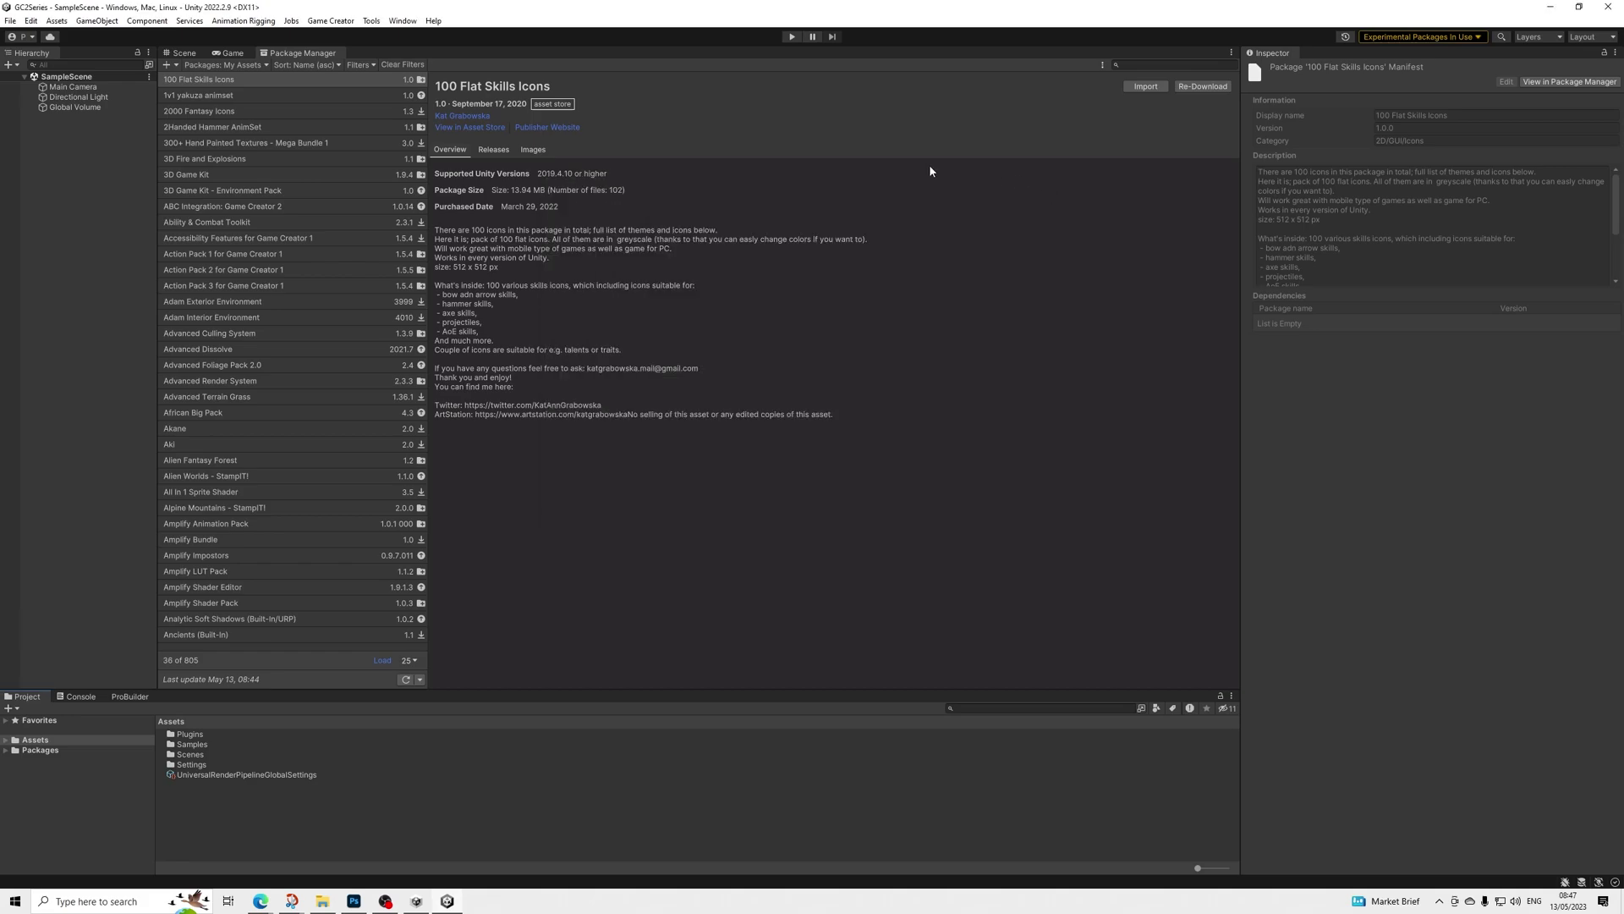
pyautogui.click(196, 54)
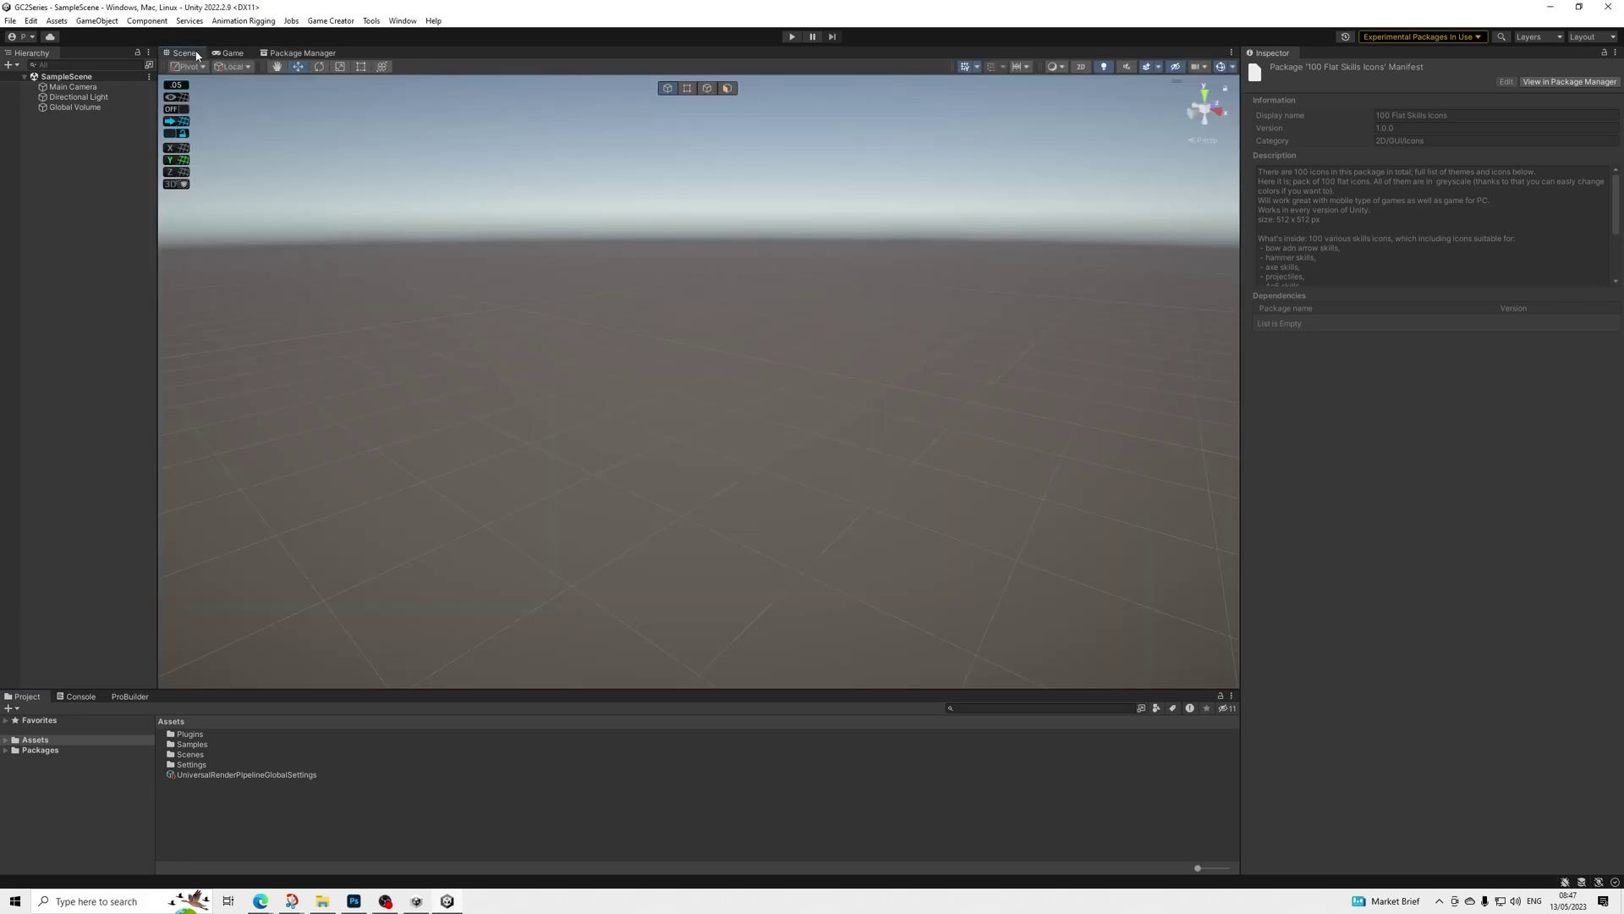
pyautogui.click(330, 21)
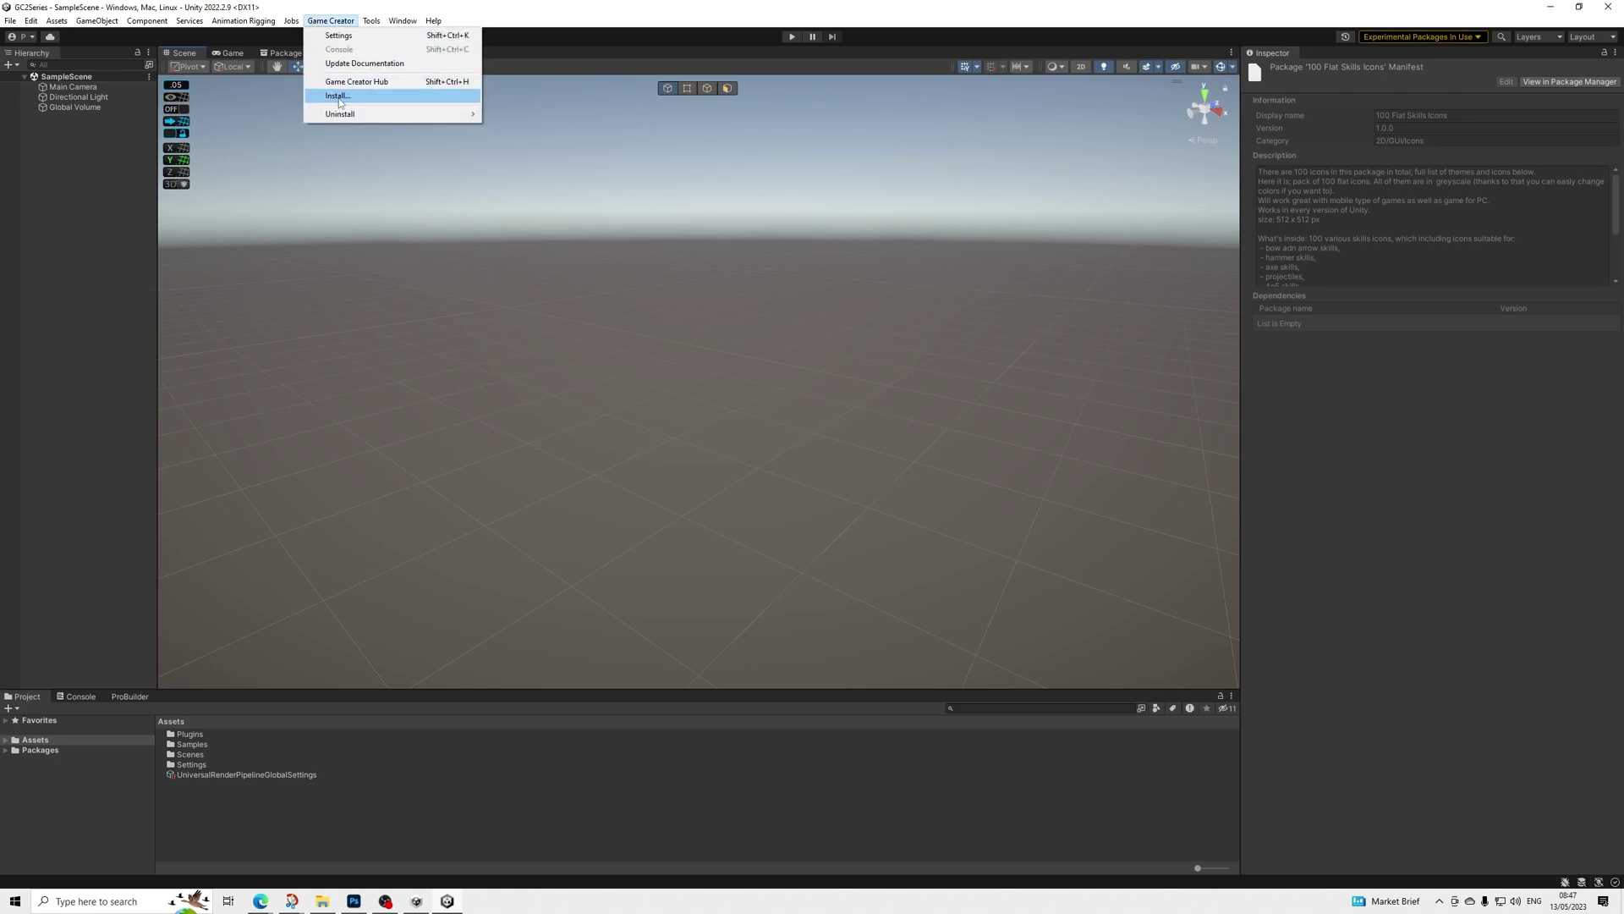
pyautogui.click(339, 95)
pyautogui.click(651, 423)
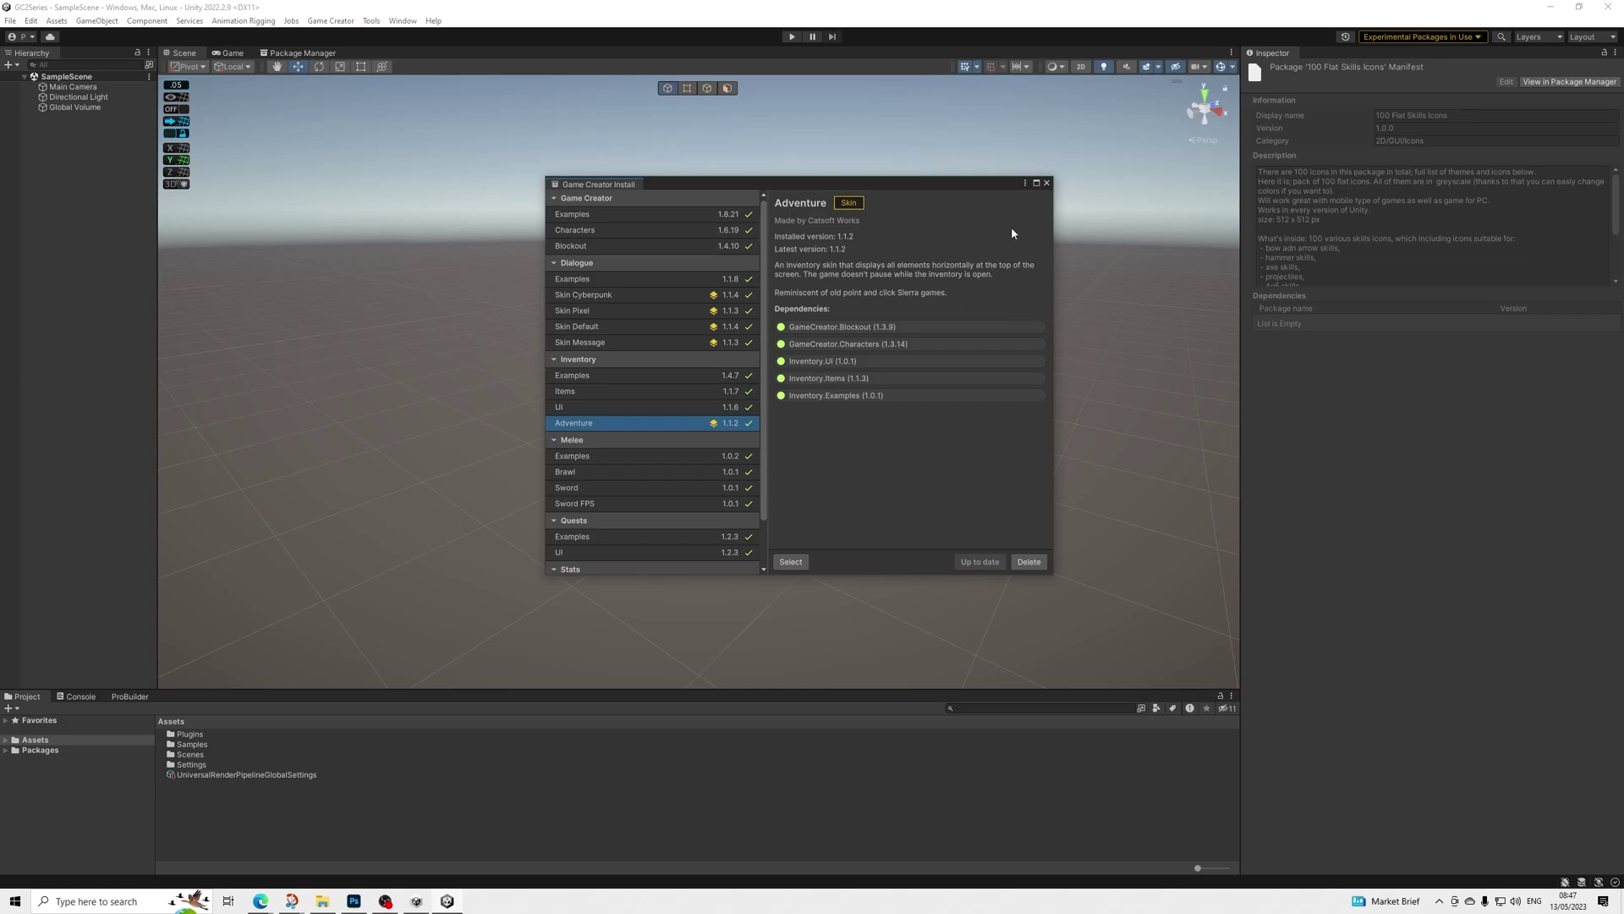
pyautogui.scroll(-2, 670, 364)
pyautogui.scroll(2, 668, 350)
pyautogui.click(1046, 182)
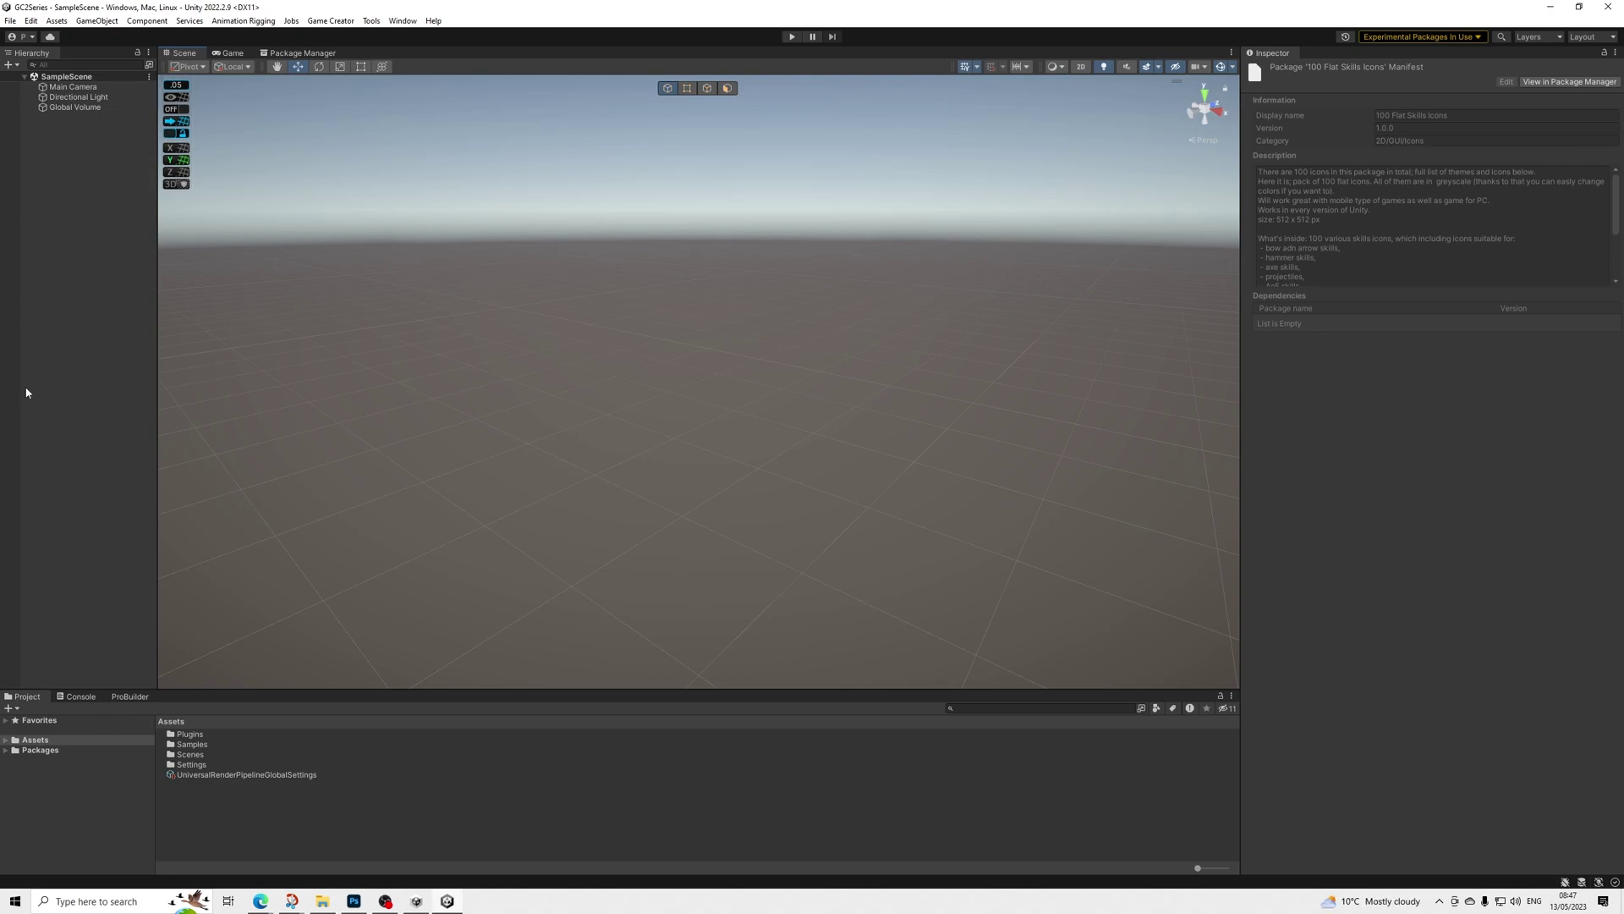
# Find Horse Animset Pro in My Assets, download version 4.4.2 and start importing it
pyautogui.click(298, 54)
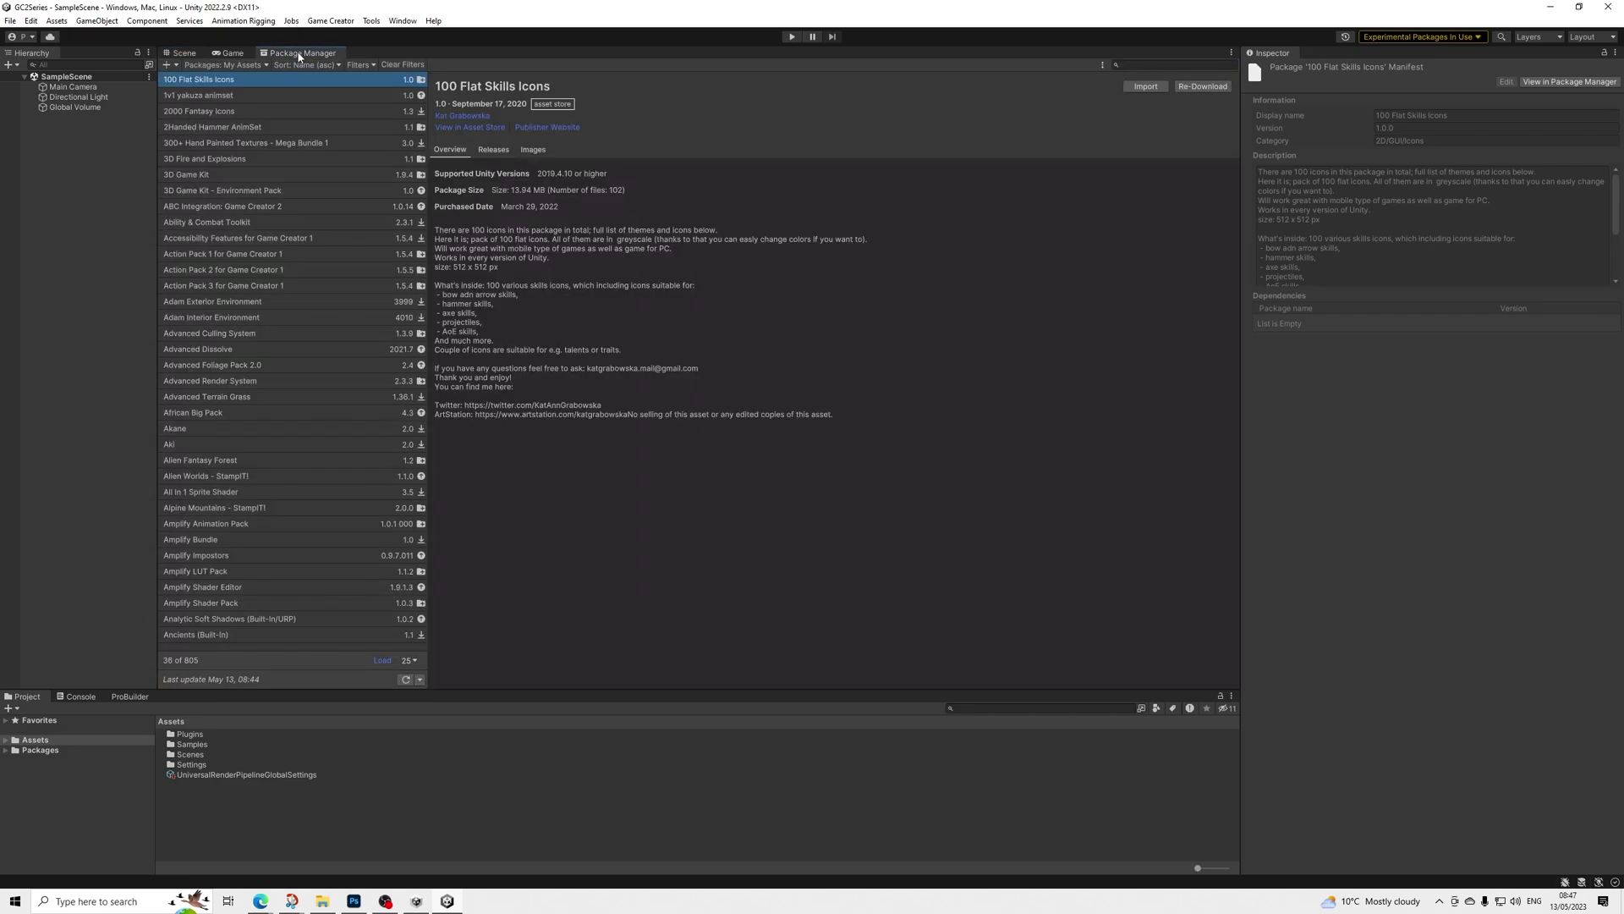
pyautogui.click(1149, 64)
pyautogui.write('horis')
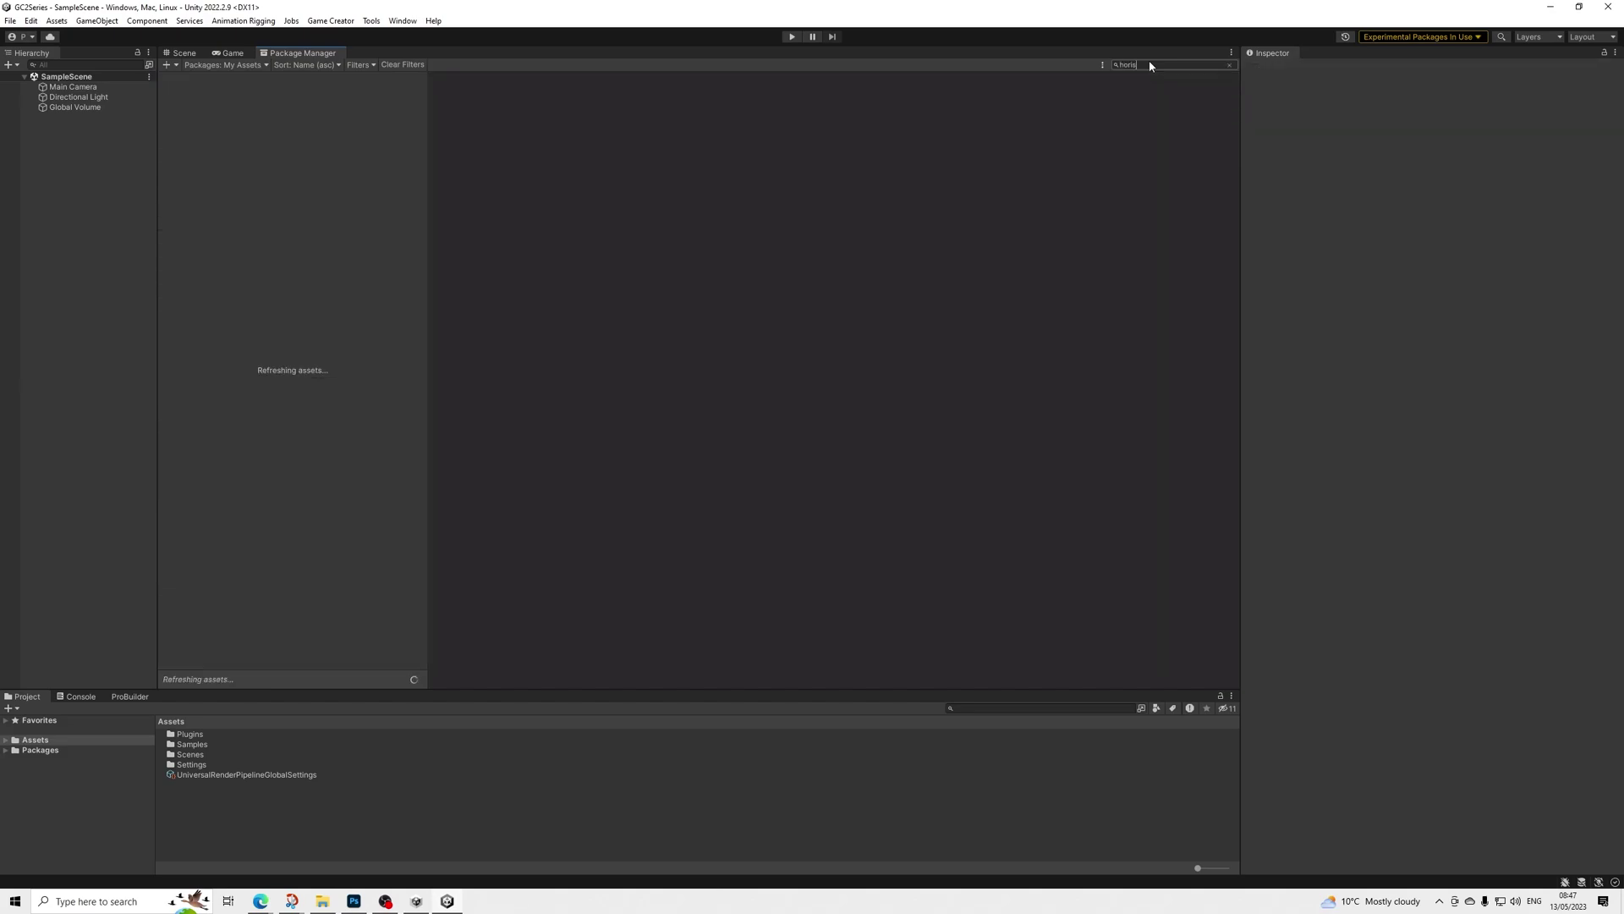
pyautogui.write(' animset p')
pyautogui.press('BackSpace')
pyautogui.press('BackSpace')
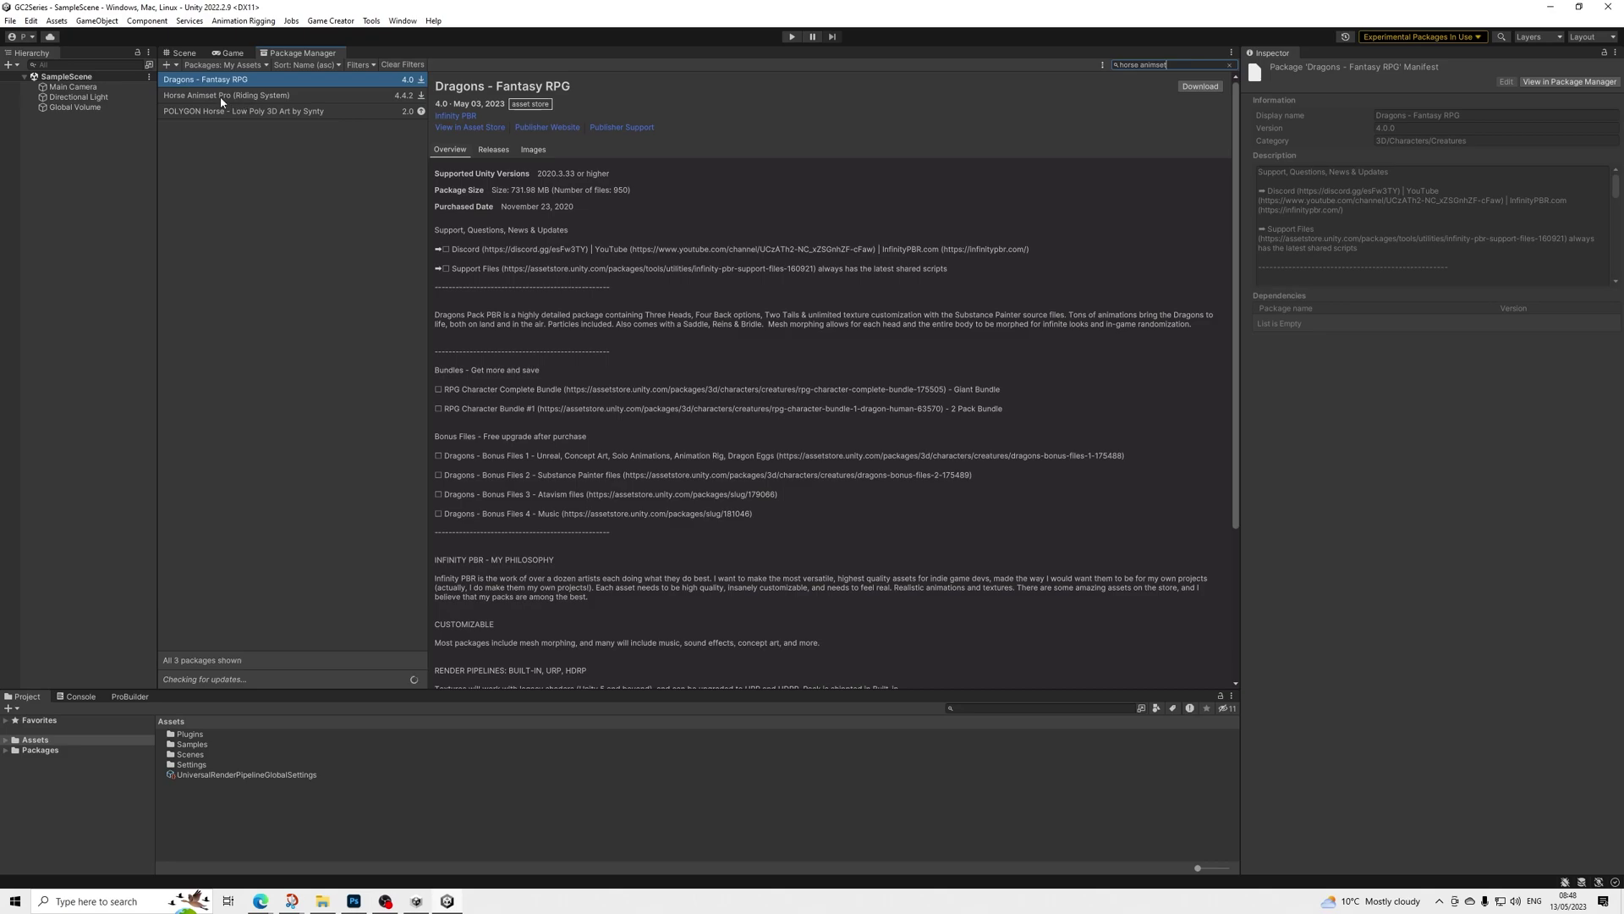
pyautogui.click(222, 96)
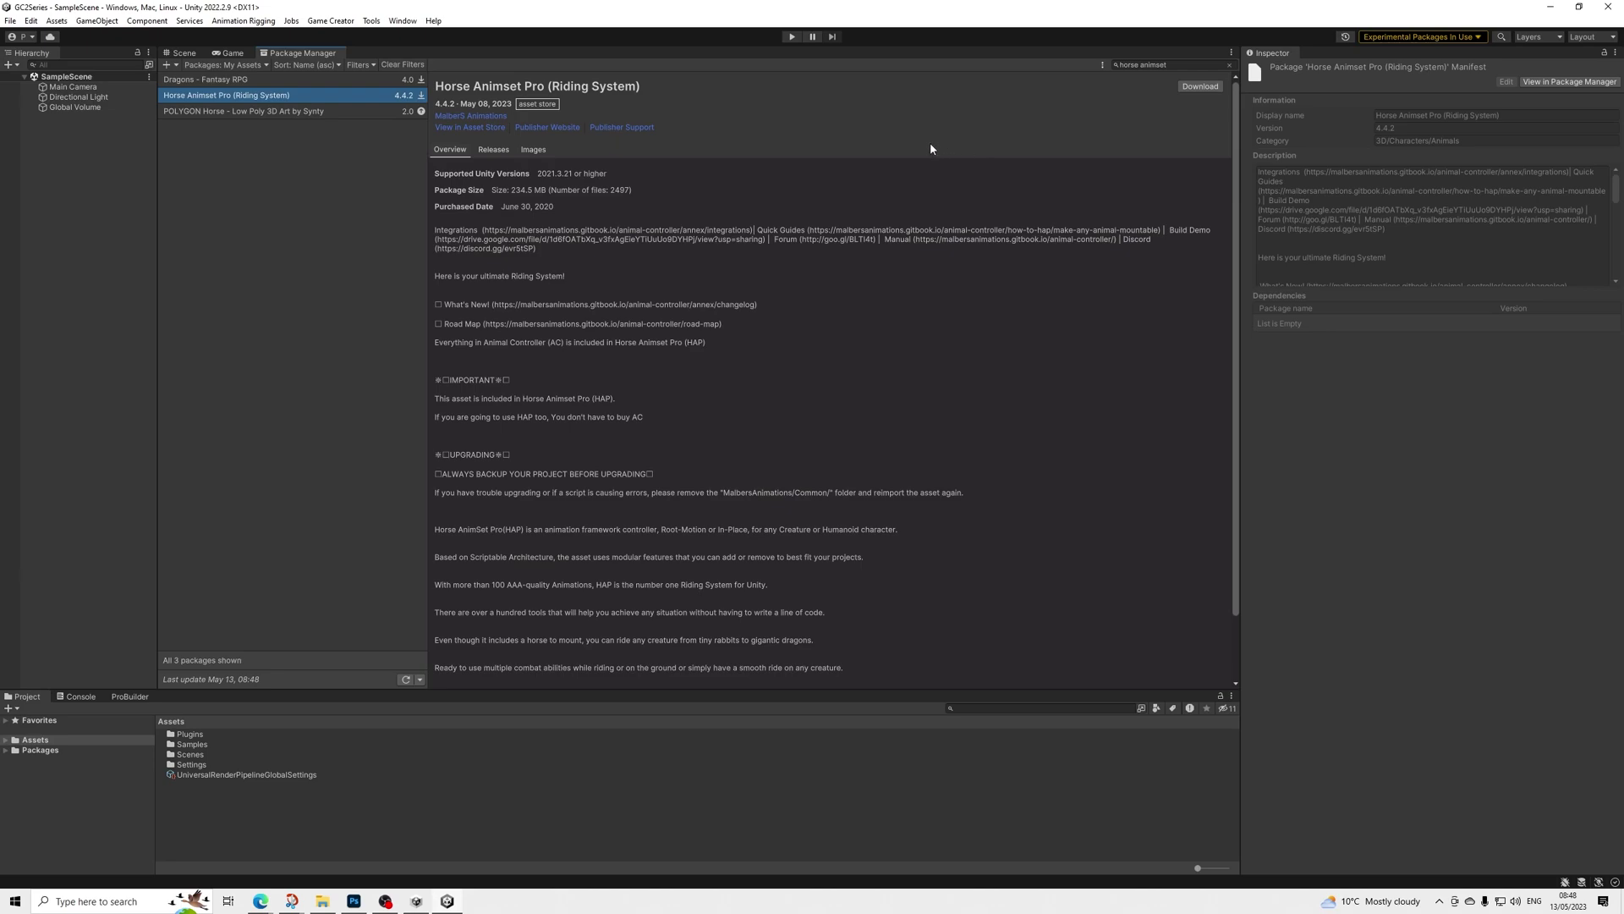
pyautogui.scroll(-2, 796, 243)
pyautogui.scroll(2, 796, 245)
pyautogui.click(1192, 90)
pyautogui.click(1144, 86)
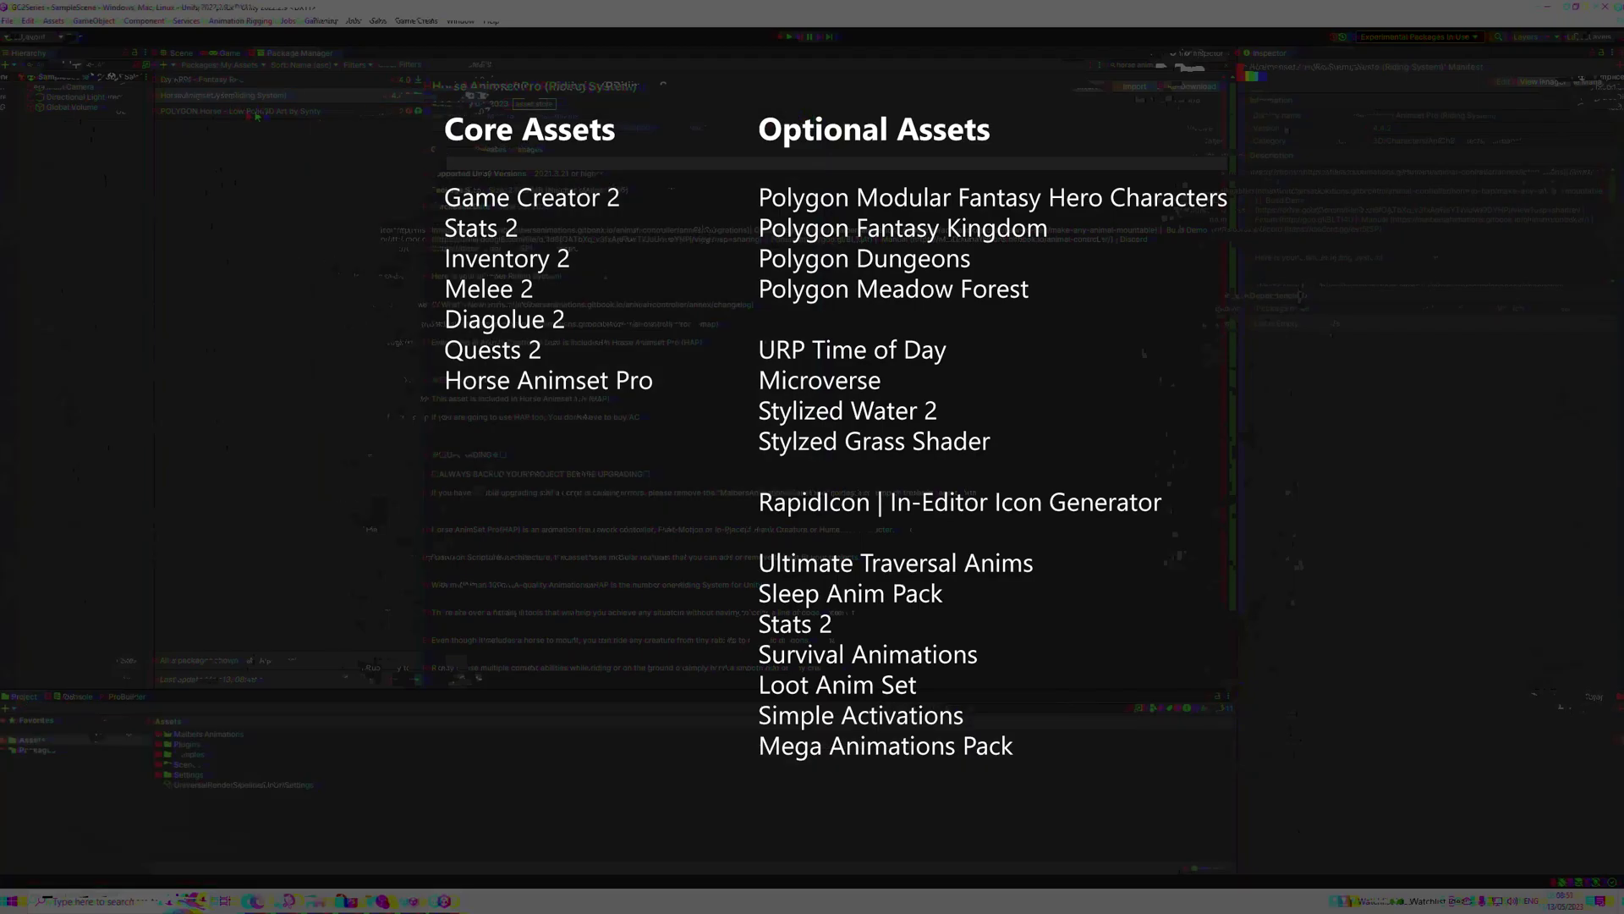
# Import POLYGON Modular Fantasy Hero Characters from My Assets
pyautogui.click(256, 116)
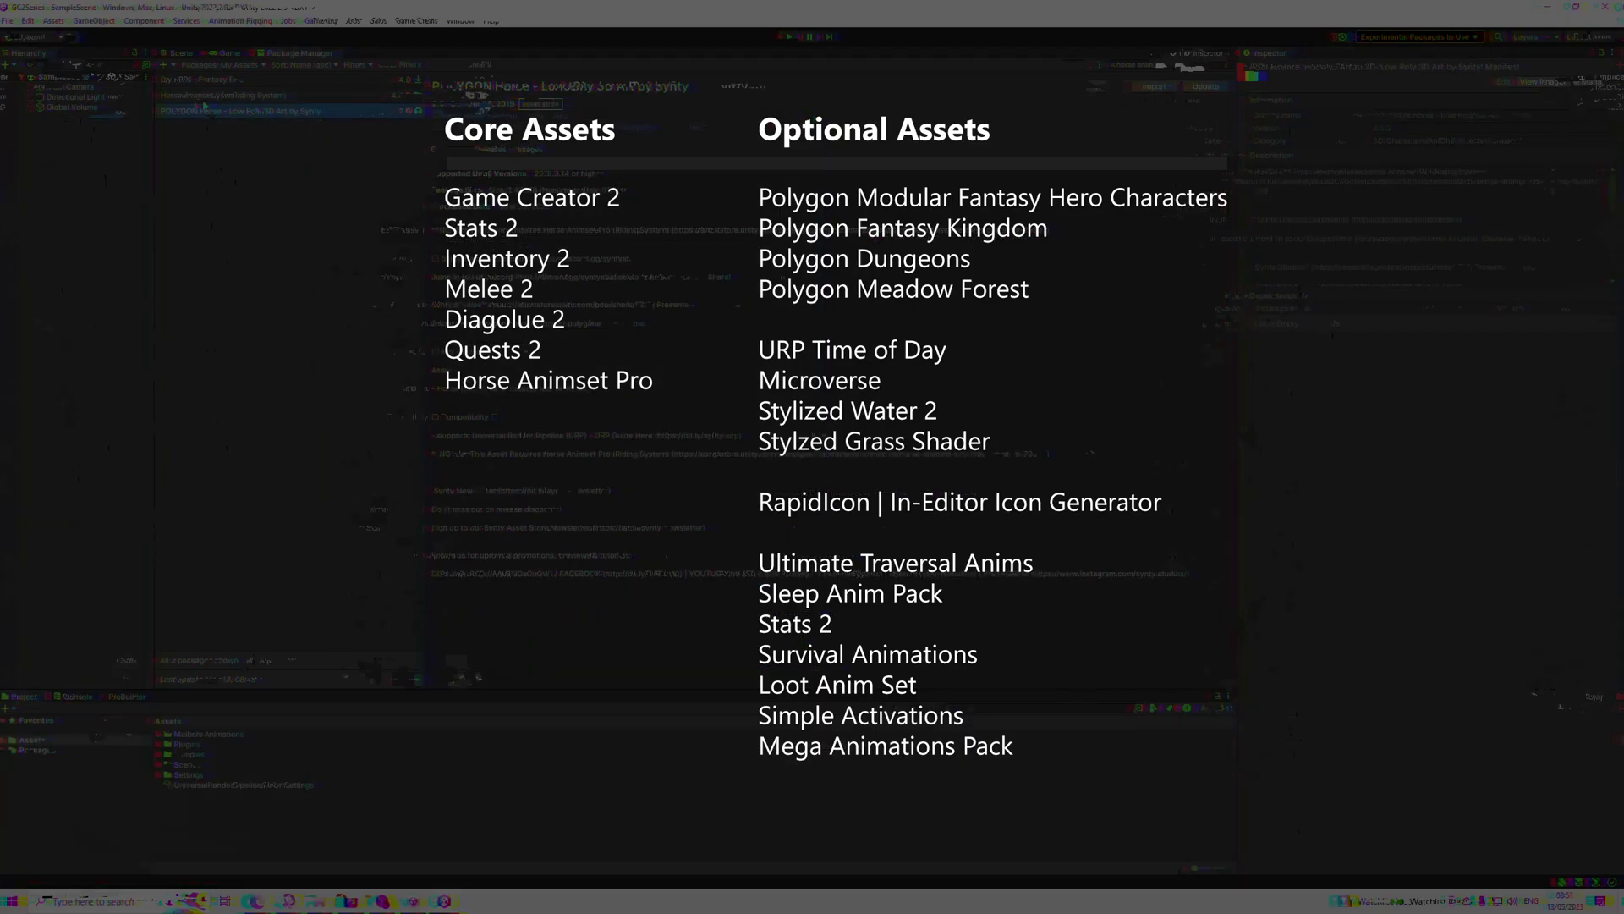
pyautogui.write('polygon mo')
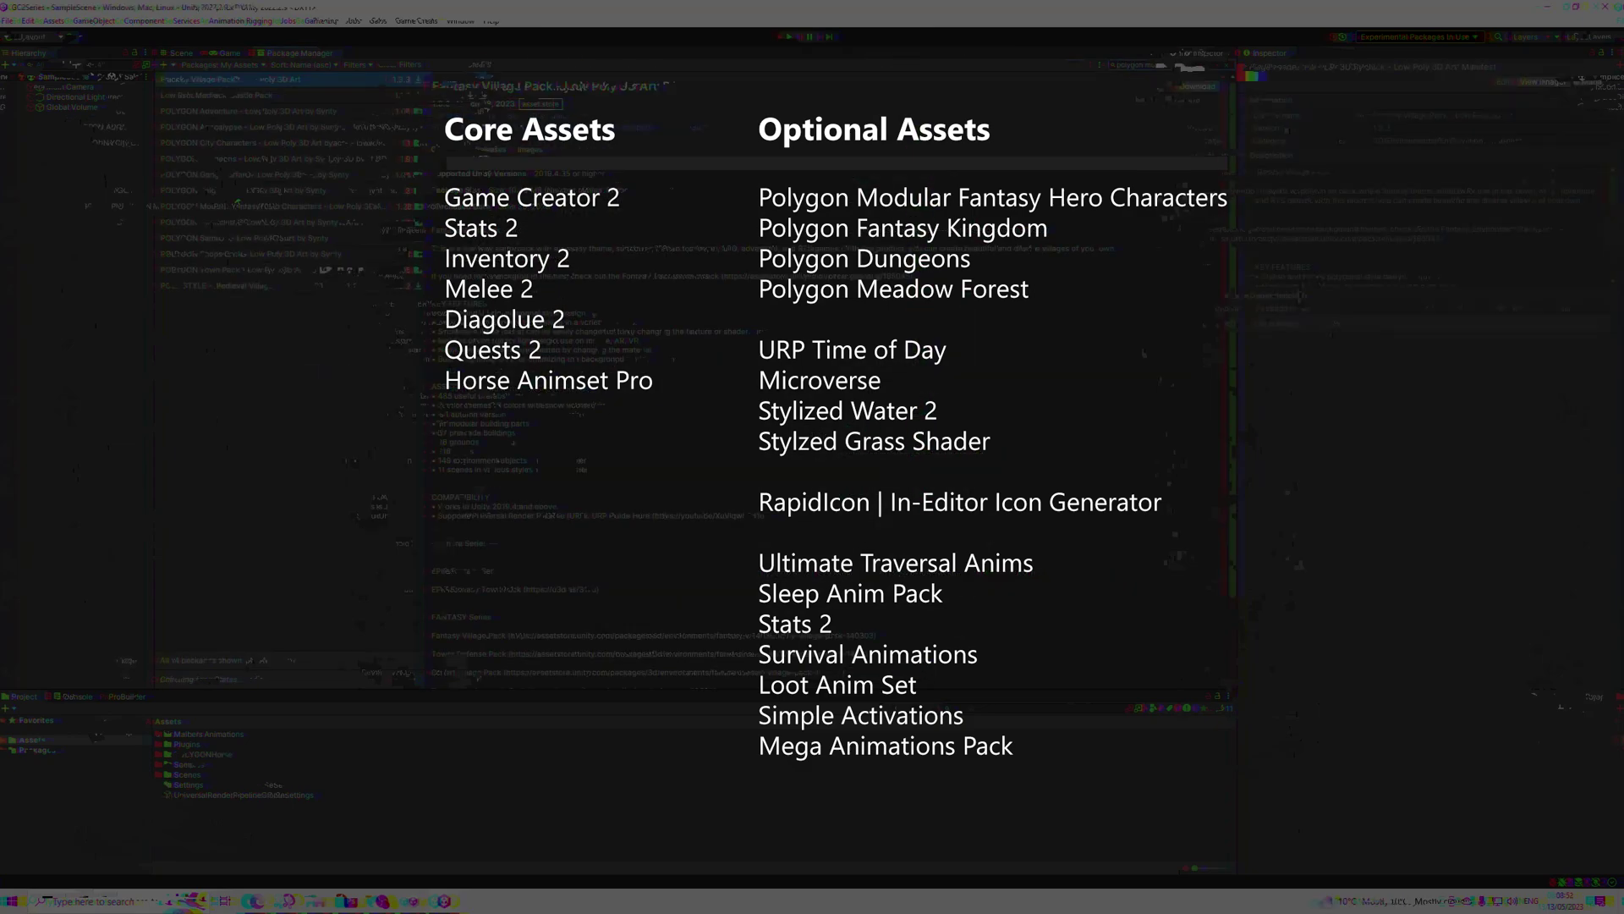
pyautogui.click(271, 207)
pyautogui.click(1125, 87)
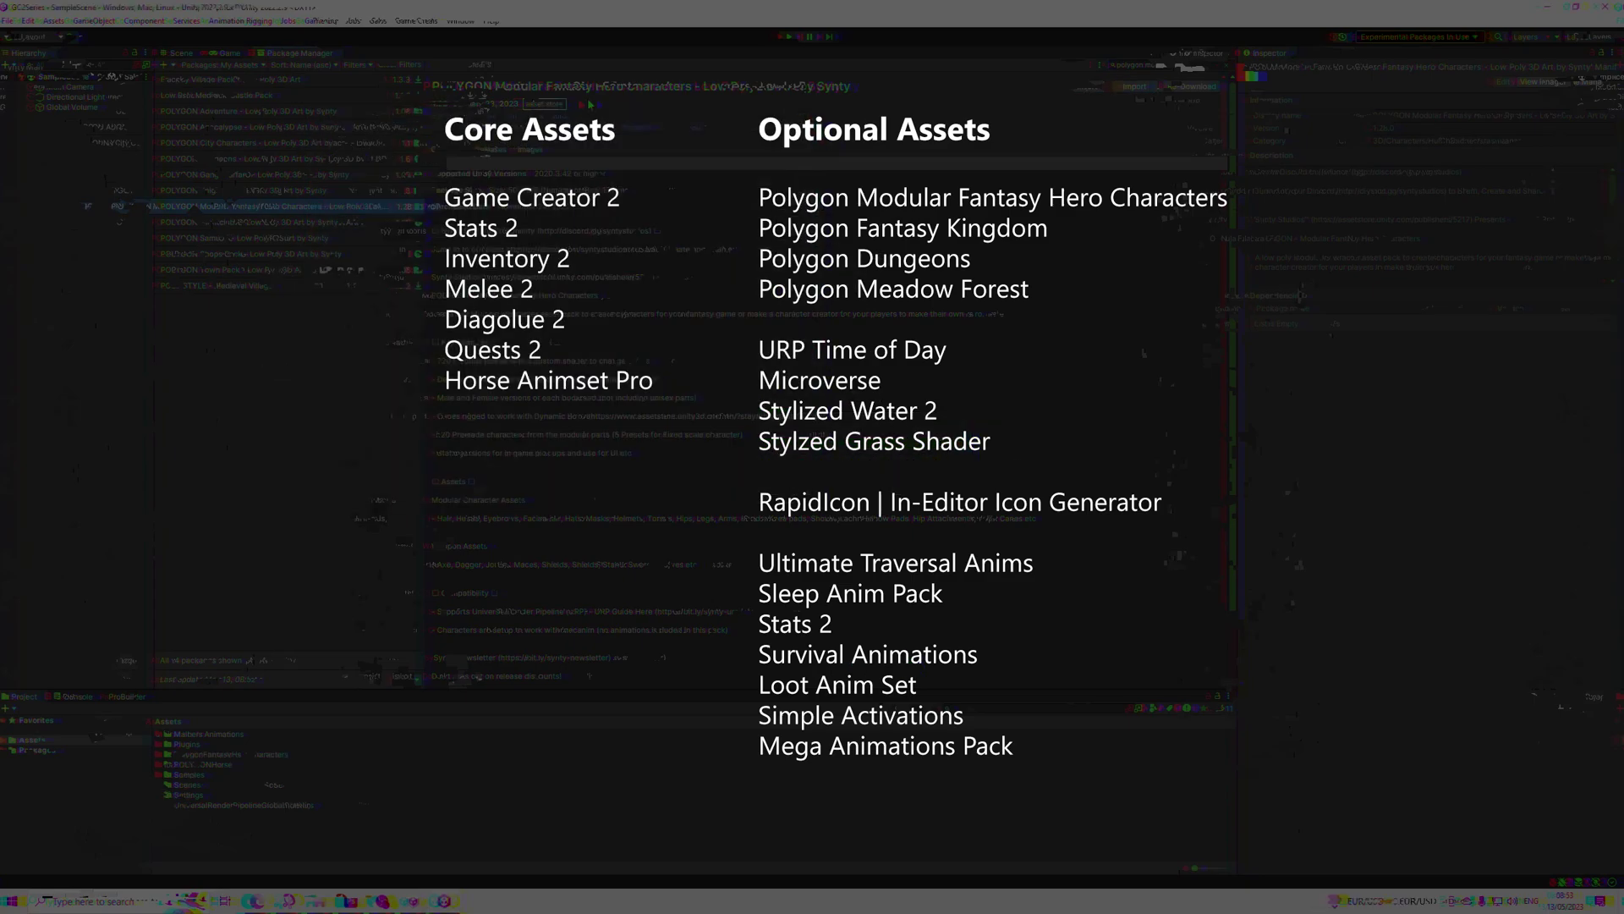
pyautogui.click(1158, 65)
# Import the POLYGON Fantasy Kingdom pack
pyautogui.press('BackSpace')
pyautogui.press('BackSpace')
pyautogui.write('fa')
pyautogui.click(271, 237)
pyautogui.click(1142, 89)
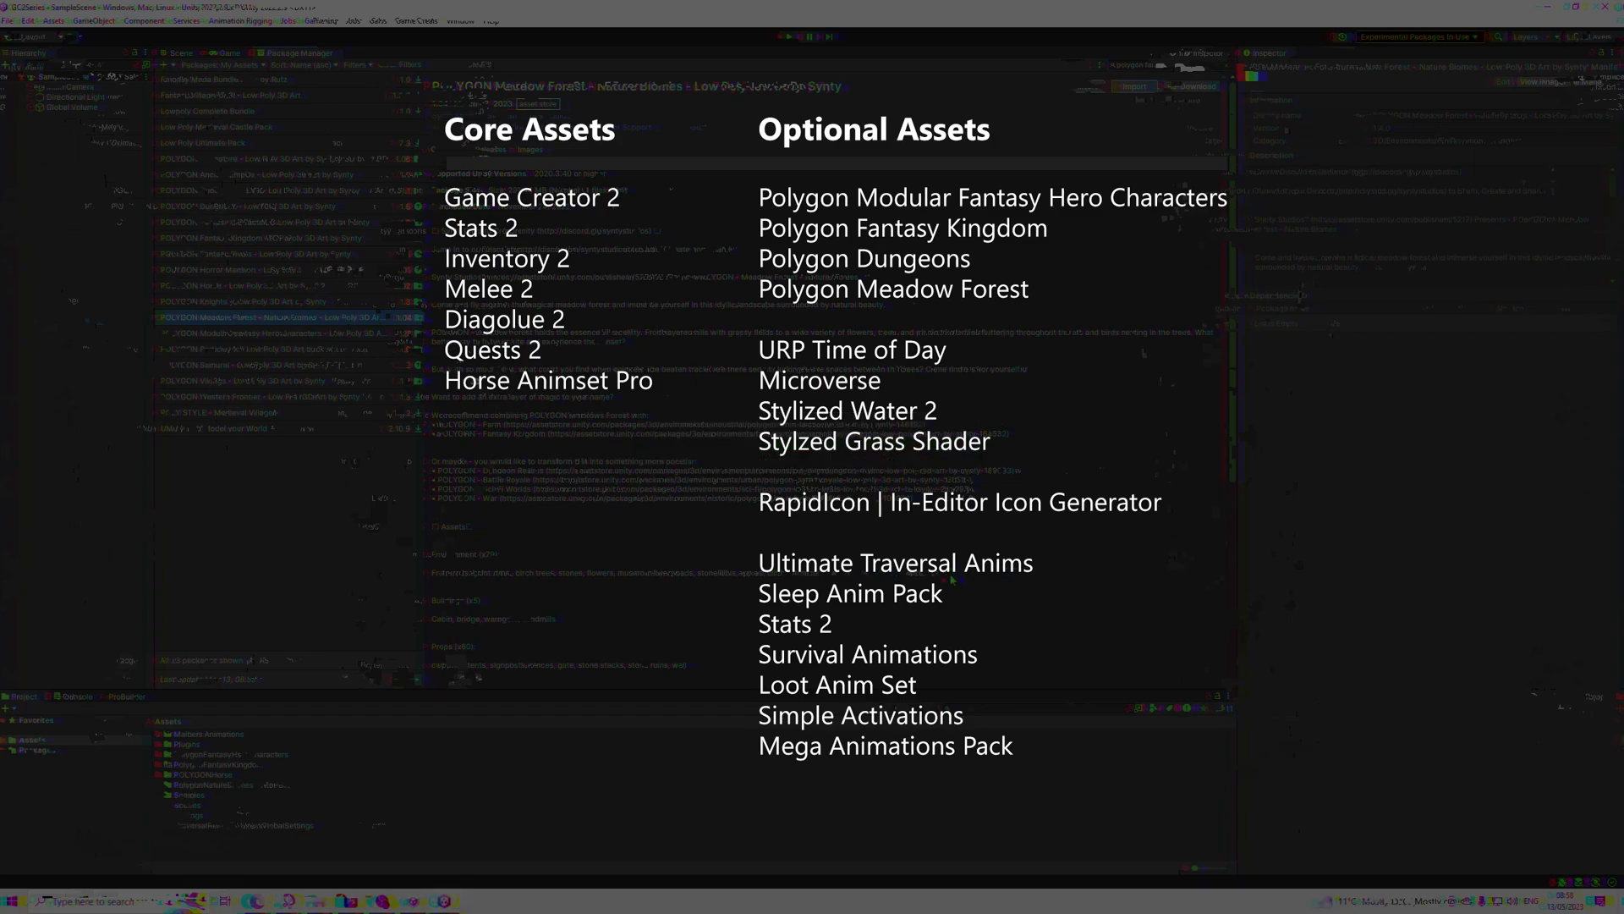
# Search 'ramsterz' and import the Ultimate Traversal Anims pack
pyautogui.click(1134, 65)
pyautogui.write('ramsterz')
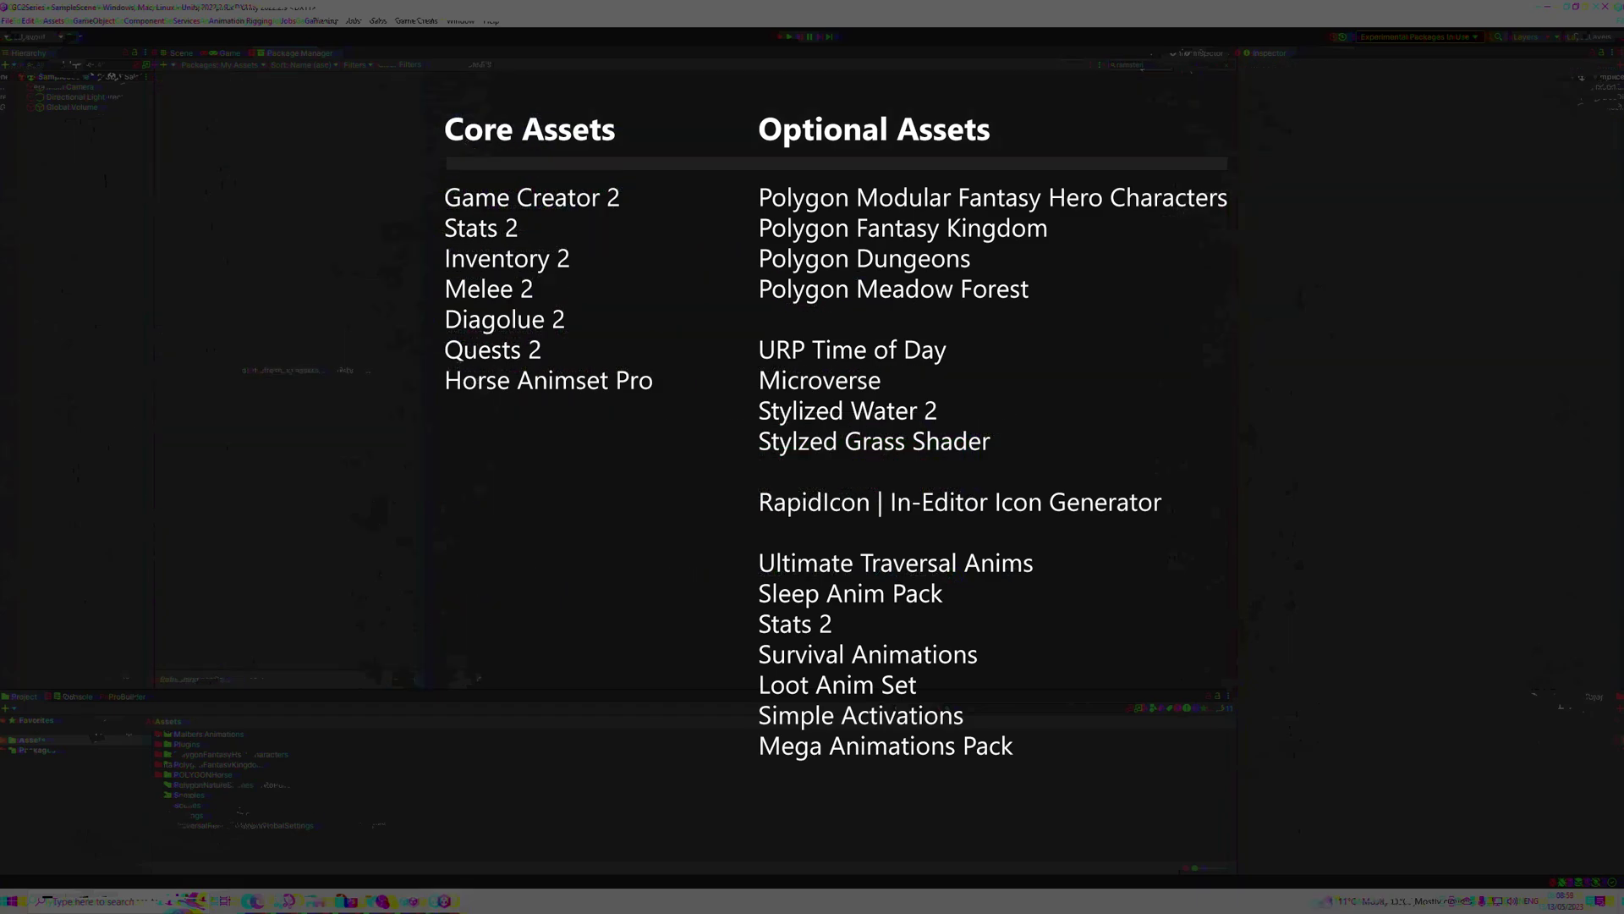
pyautogui.click(207, 412)
pyautogui.click(1141, 86)
pyautogui.click(913, 667)
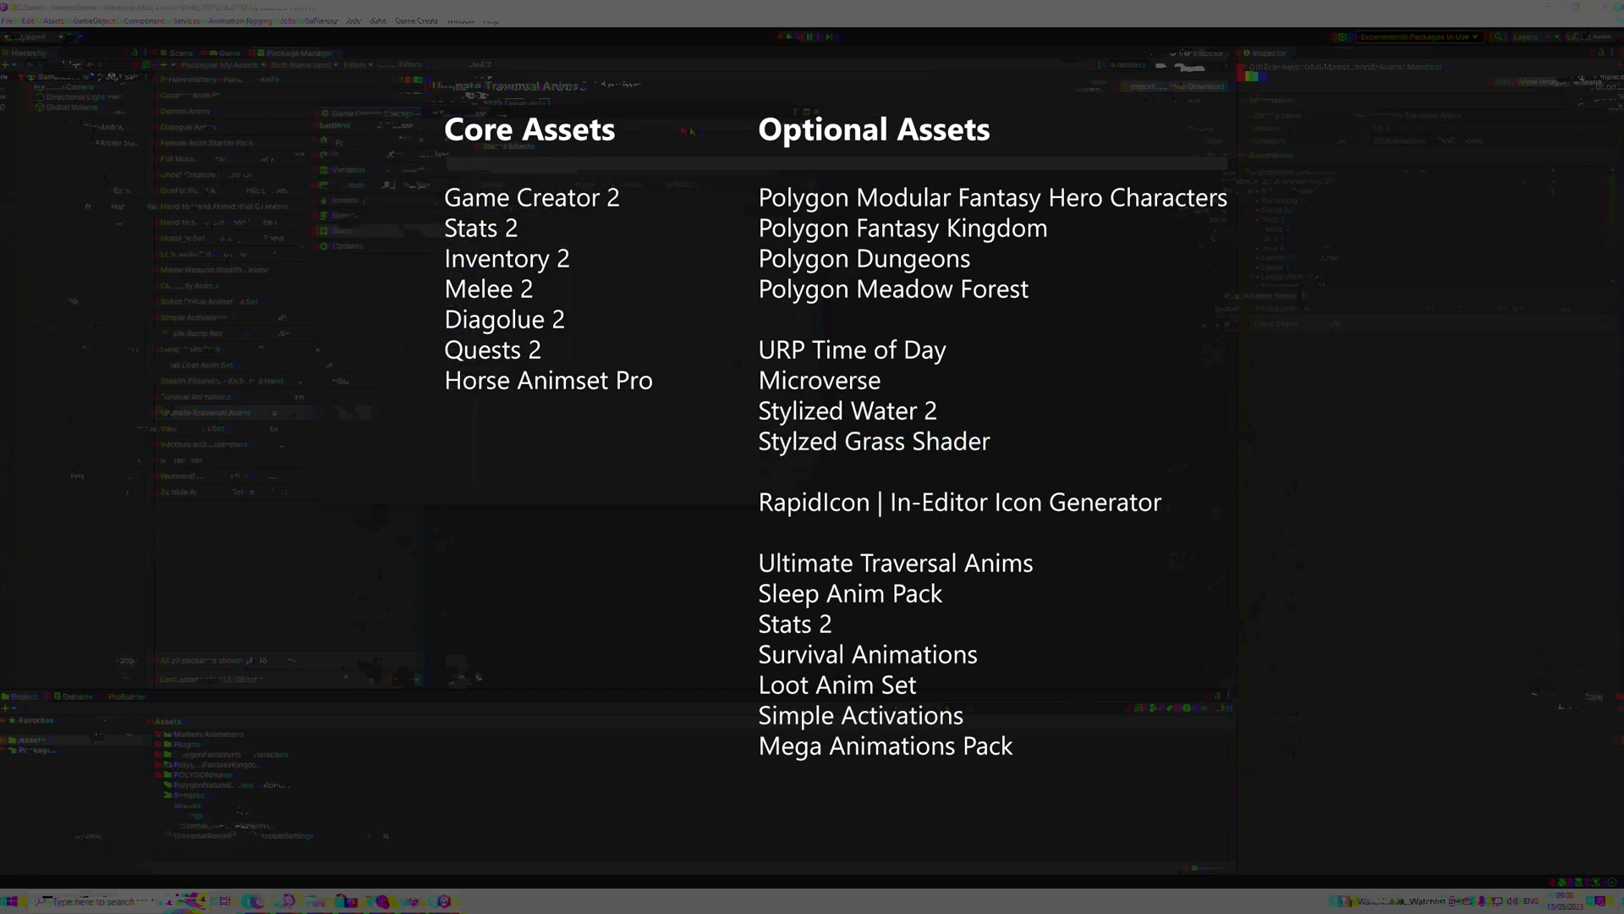
# Import the Vendors and Customers, Loot Anim Set and Sleep Anim Pack animation packs
pyautogui.click(206, 396)
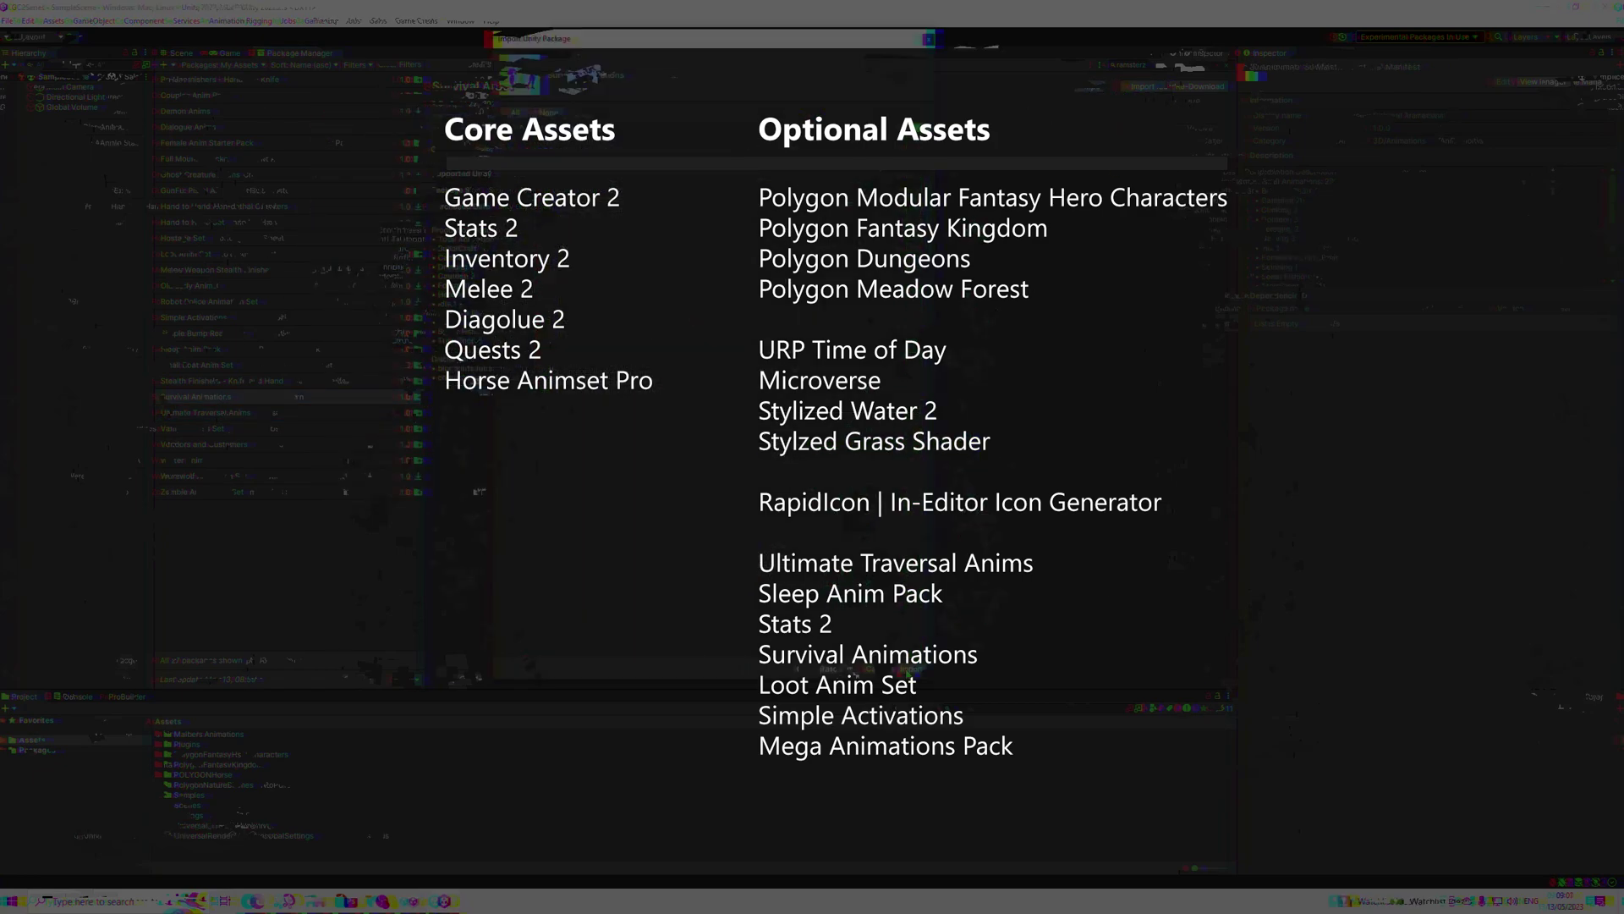
pyautogui.click(260, 445)
pyautogui.click(1142, 87)
pyautogui.click(927, 663)
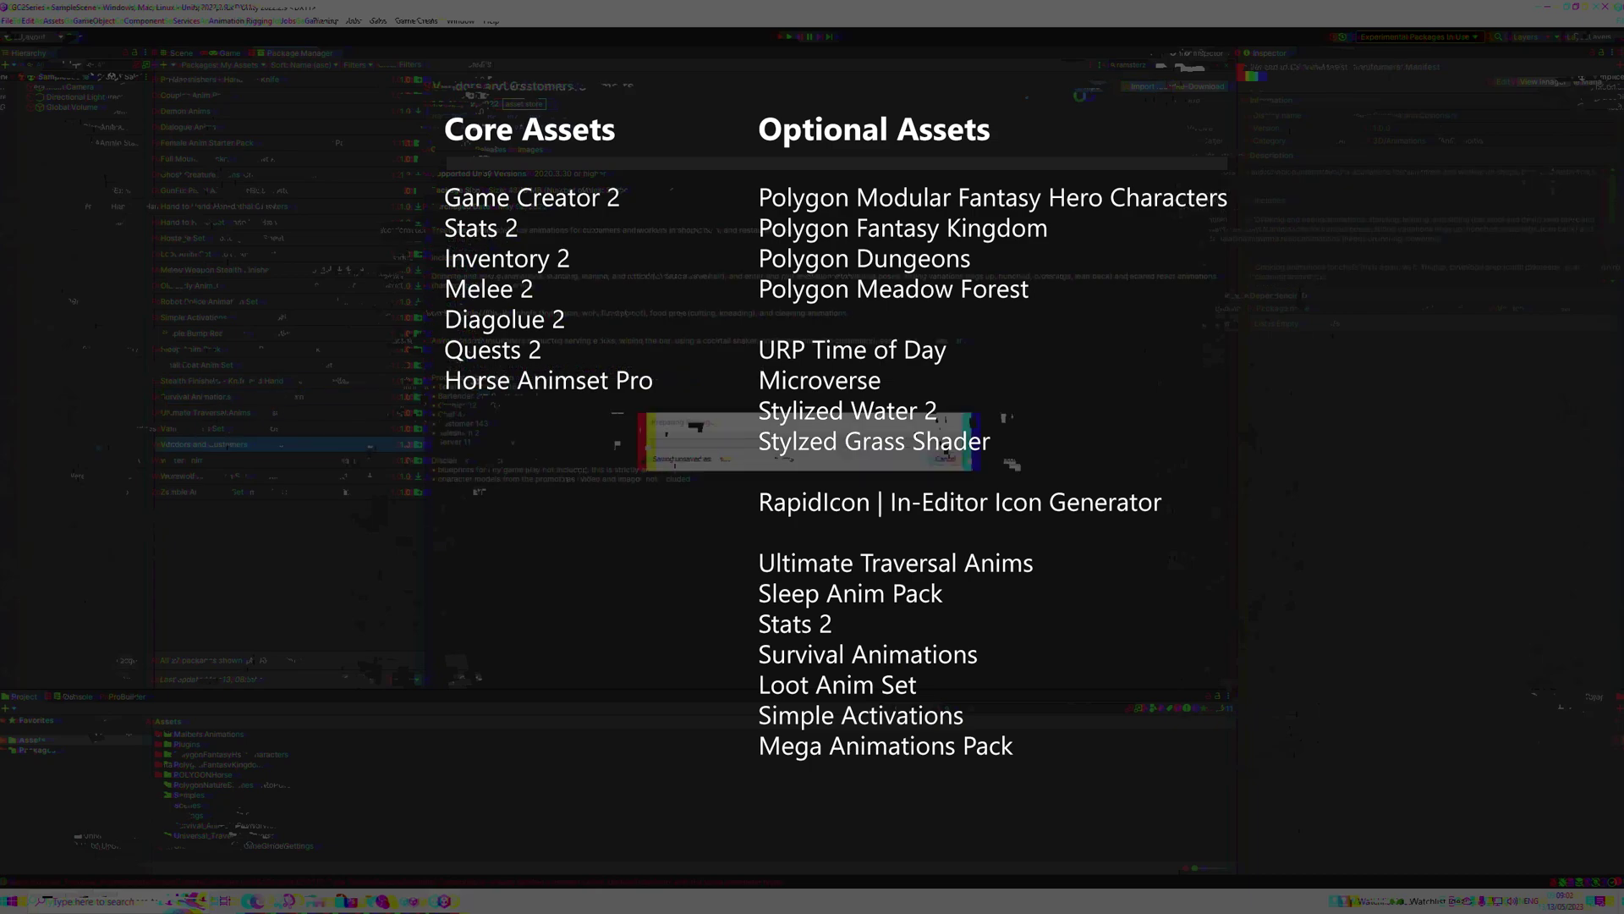
pyautogui.click(222, 255)
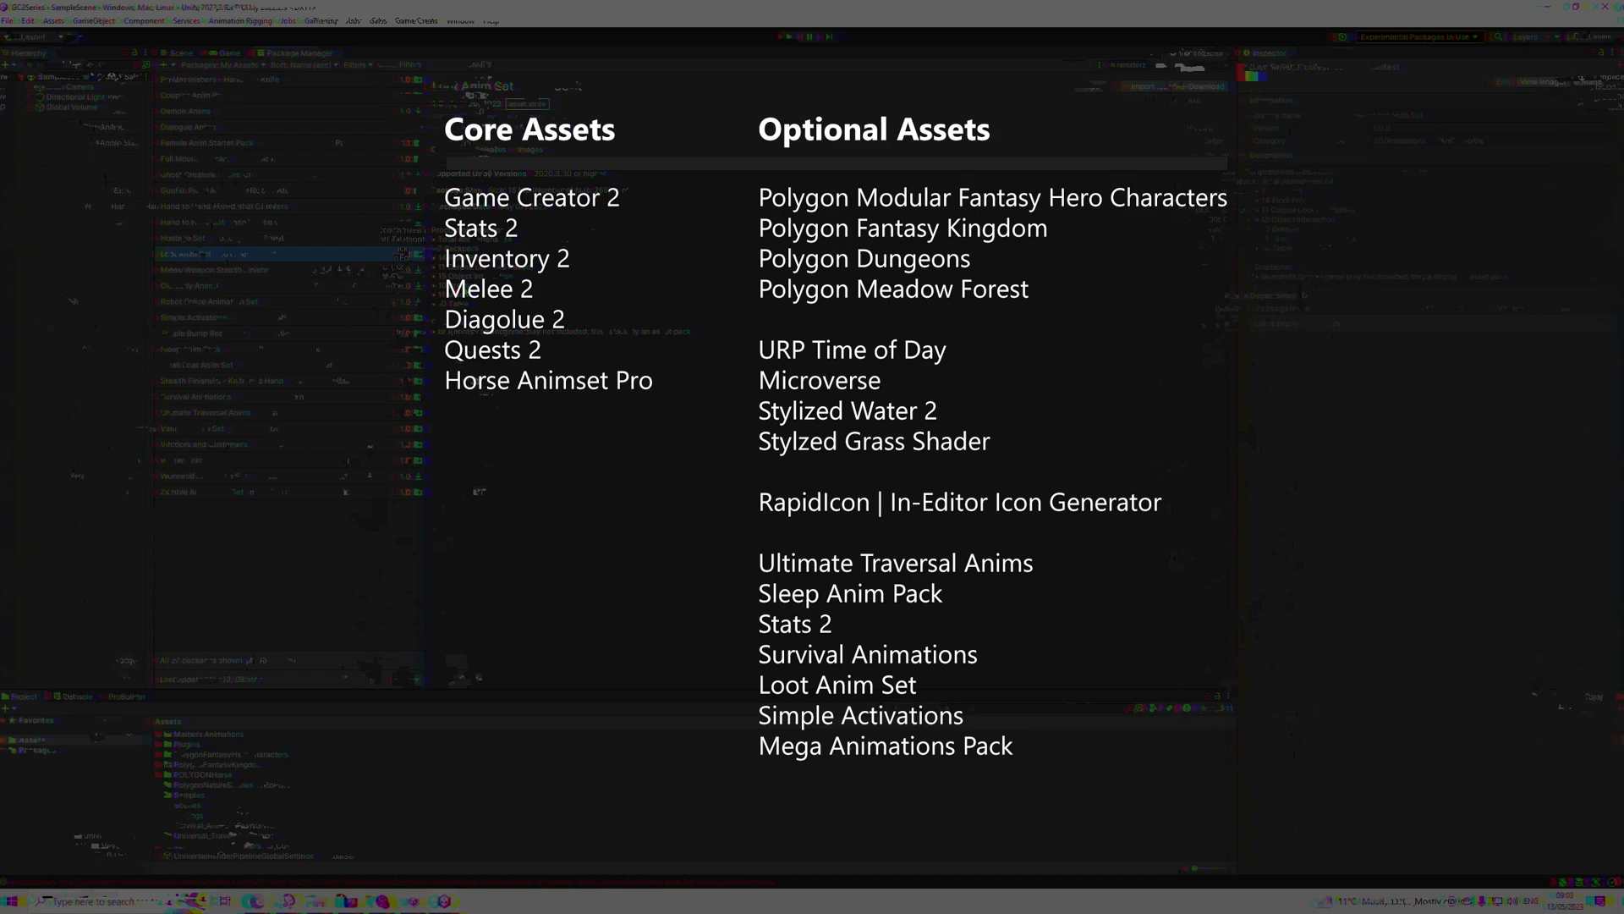
pyautogui.click(1142, 86)
pyautogui.click(926, 664)
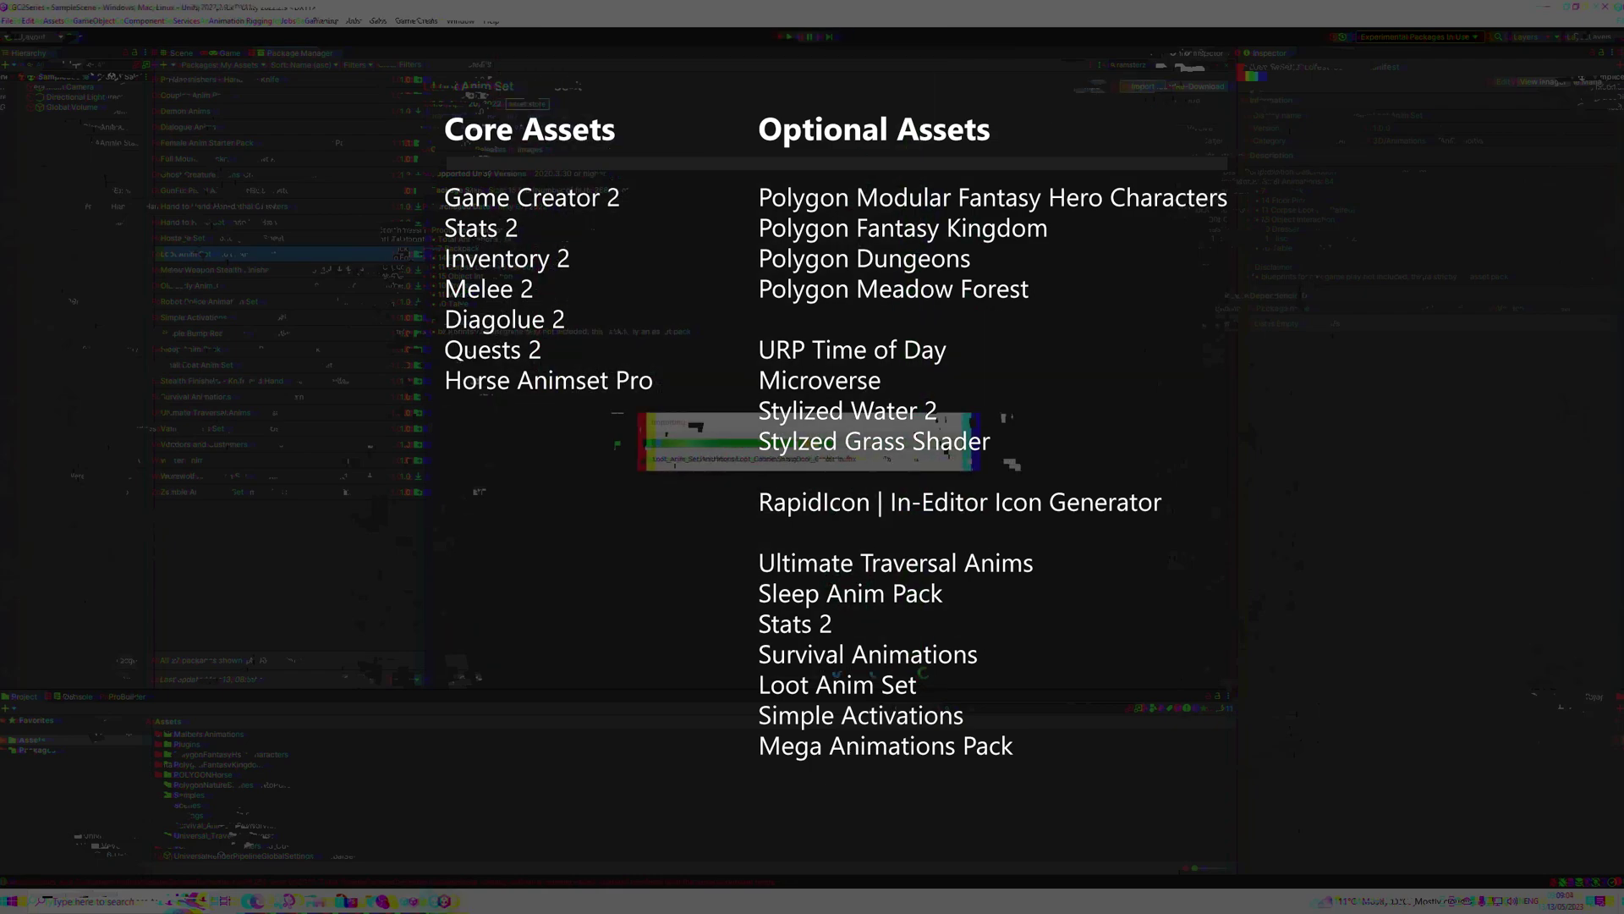
pyautogui.click(221, 348)
pyautogui.click(222, 396)
pyautogui.click(222, 348)
pyautogui.click(1142, 86)
pyautogui.click(926, 664)
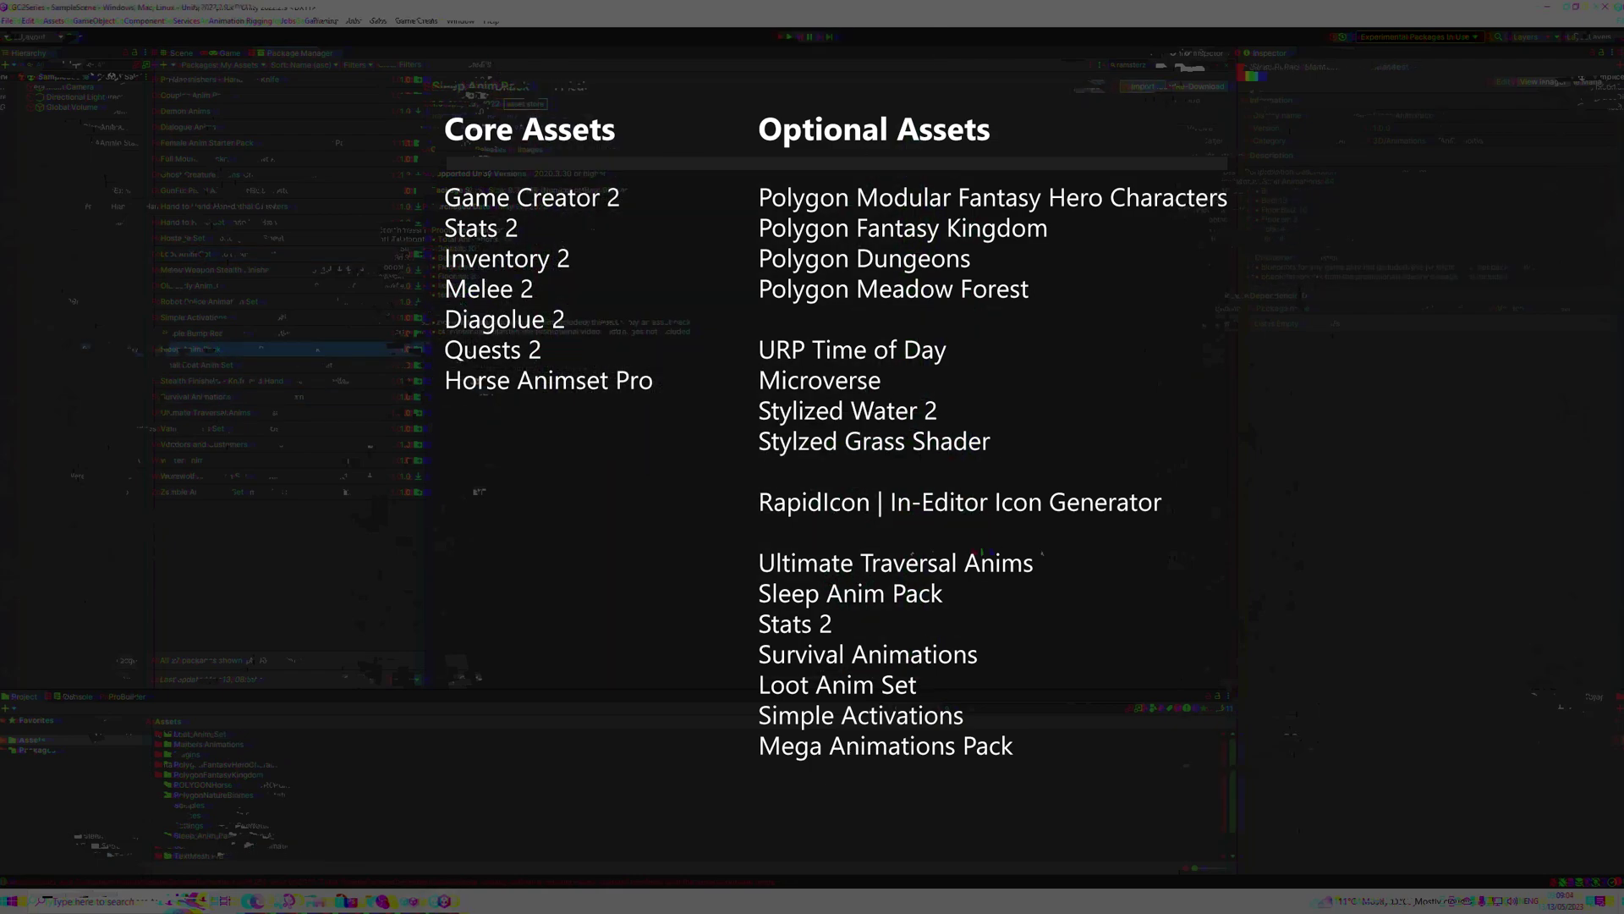
# Search 'mega anim' and import the Mega Animations Pack
pyautogui.moveTo(1153, 65); pyautogui.dragTo(1095, 71)
pyautogui.write('mega anim')
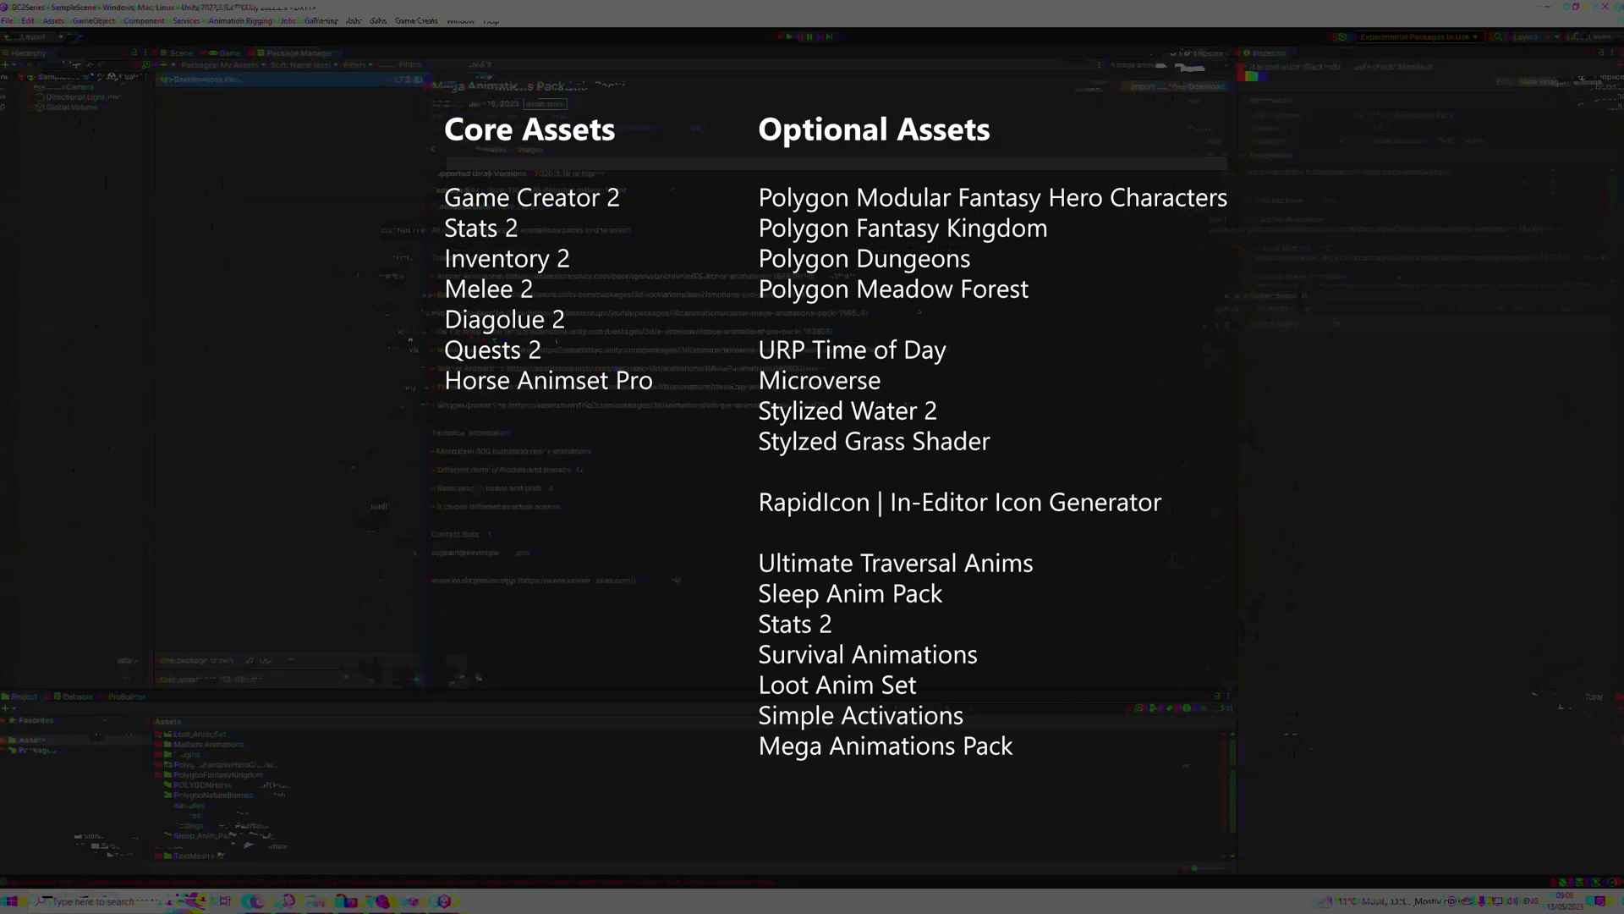
pyautogui.click(1132, 85)
pyautogui.click(905, 672)
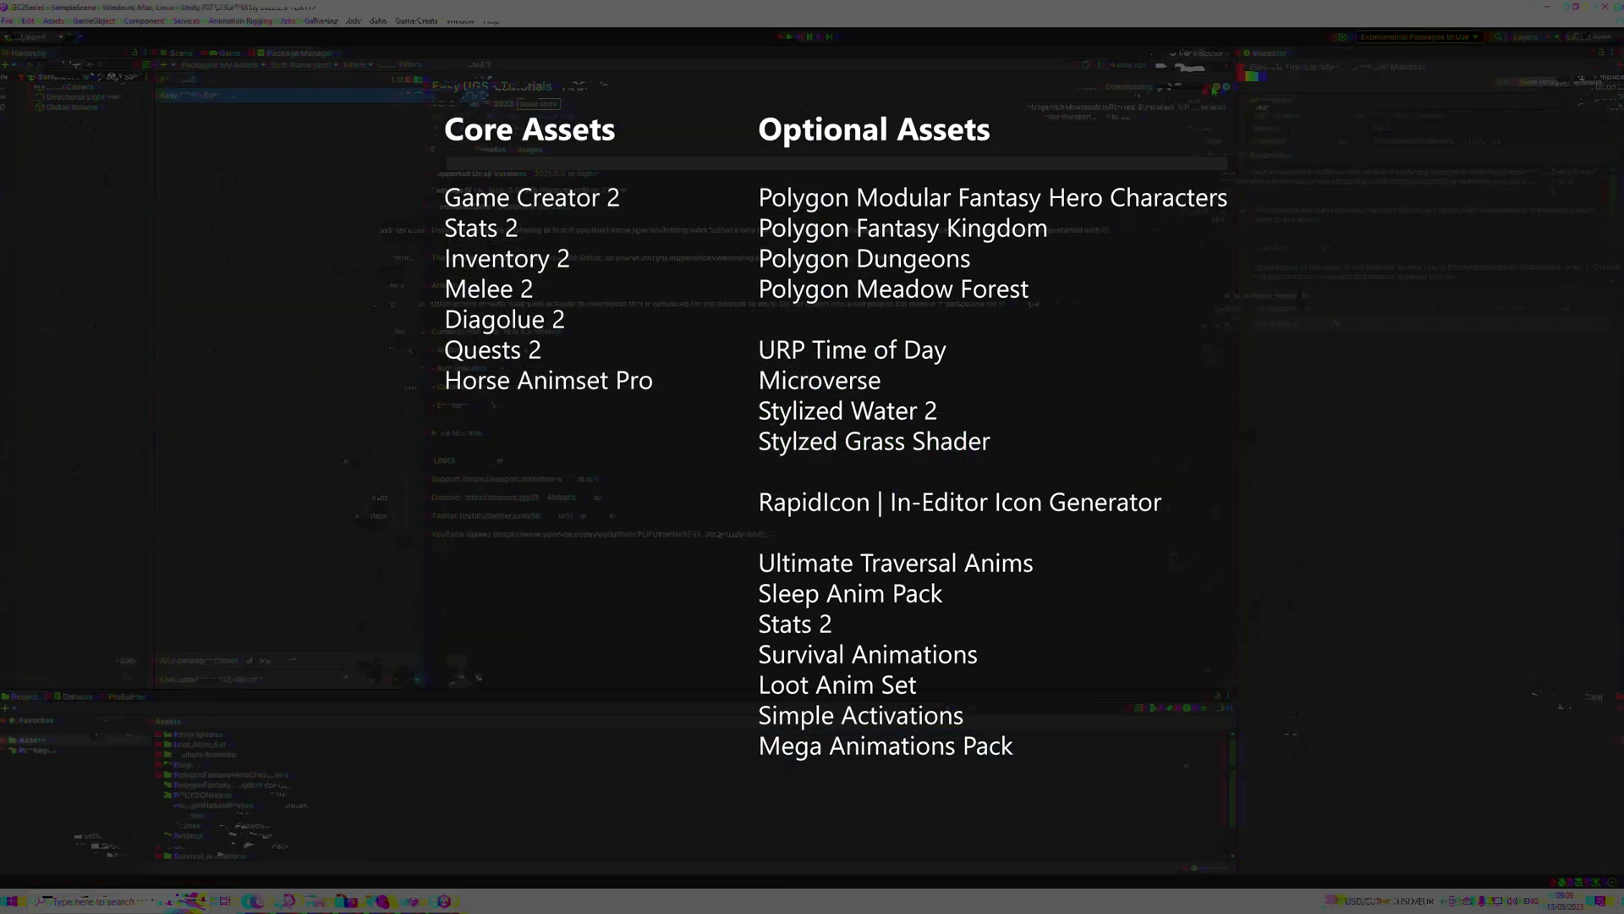
# Search the packages for 'stylized water' and import Stylized Water 2
pyautogui.click(1135, 87)
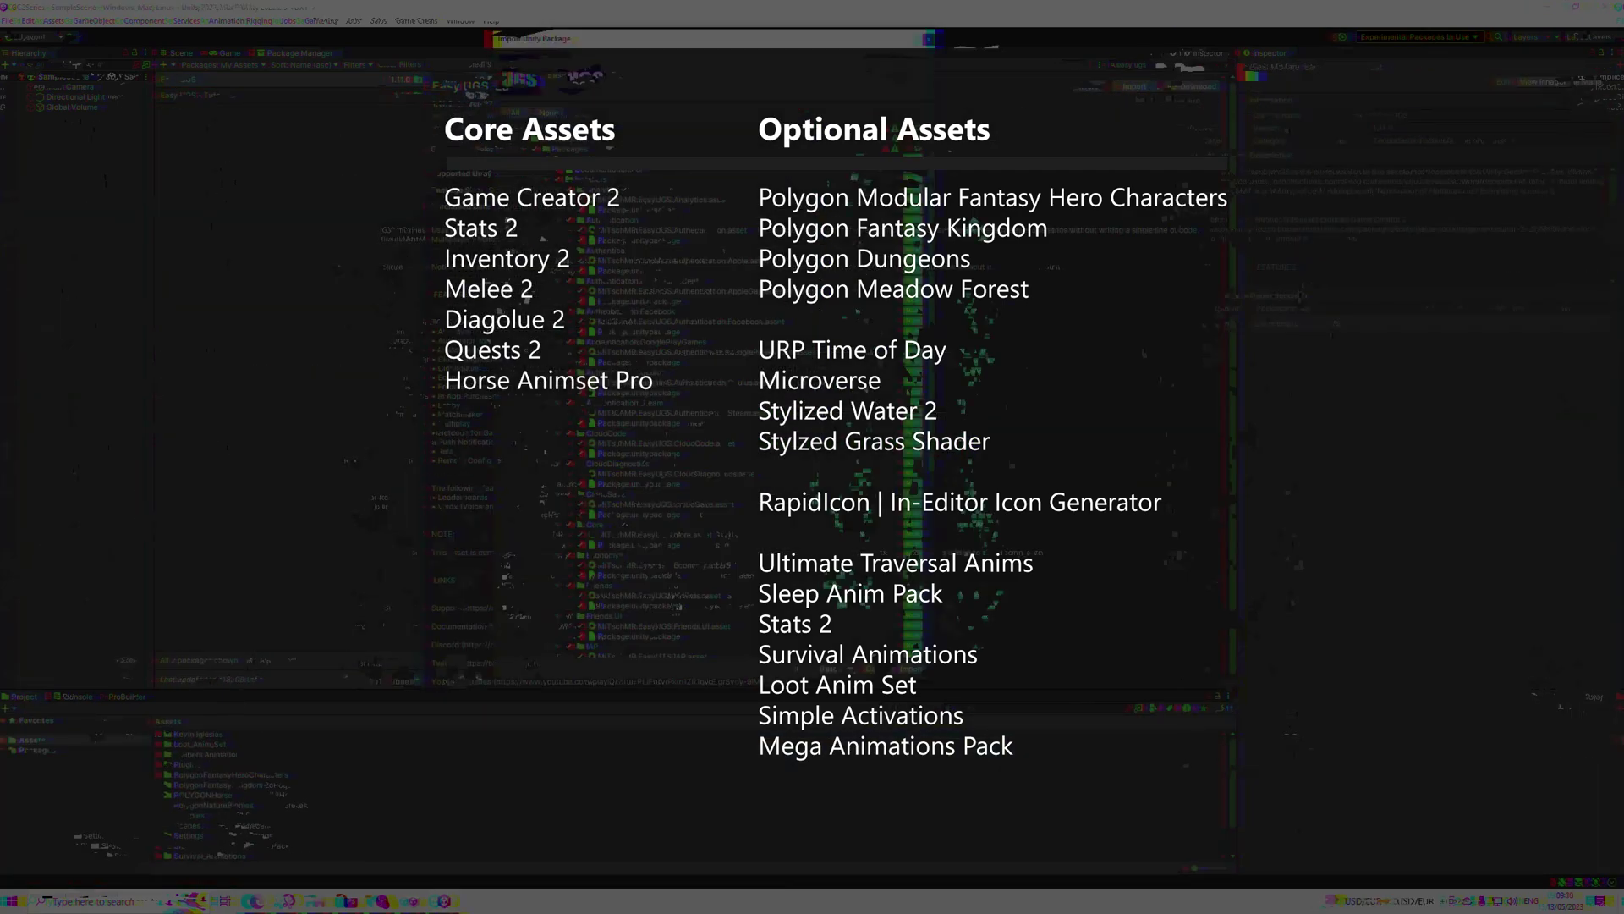
pyautogui.click(912, 675)
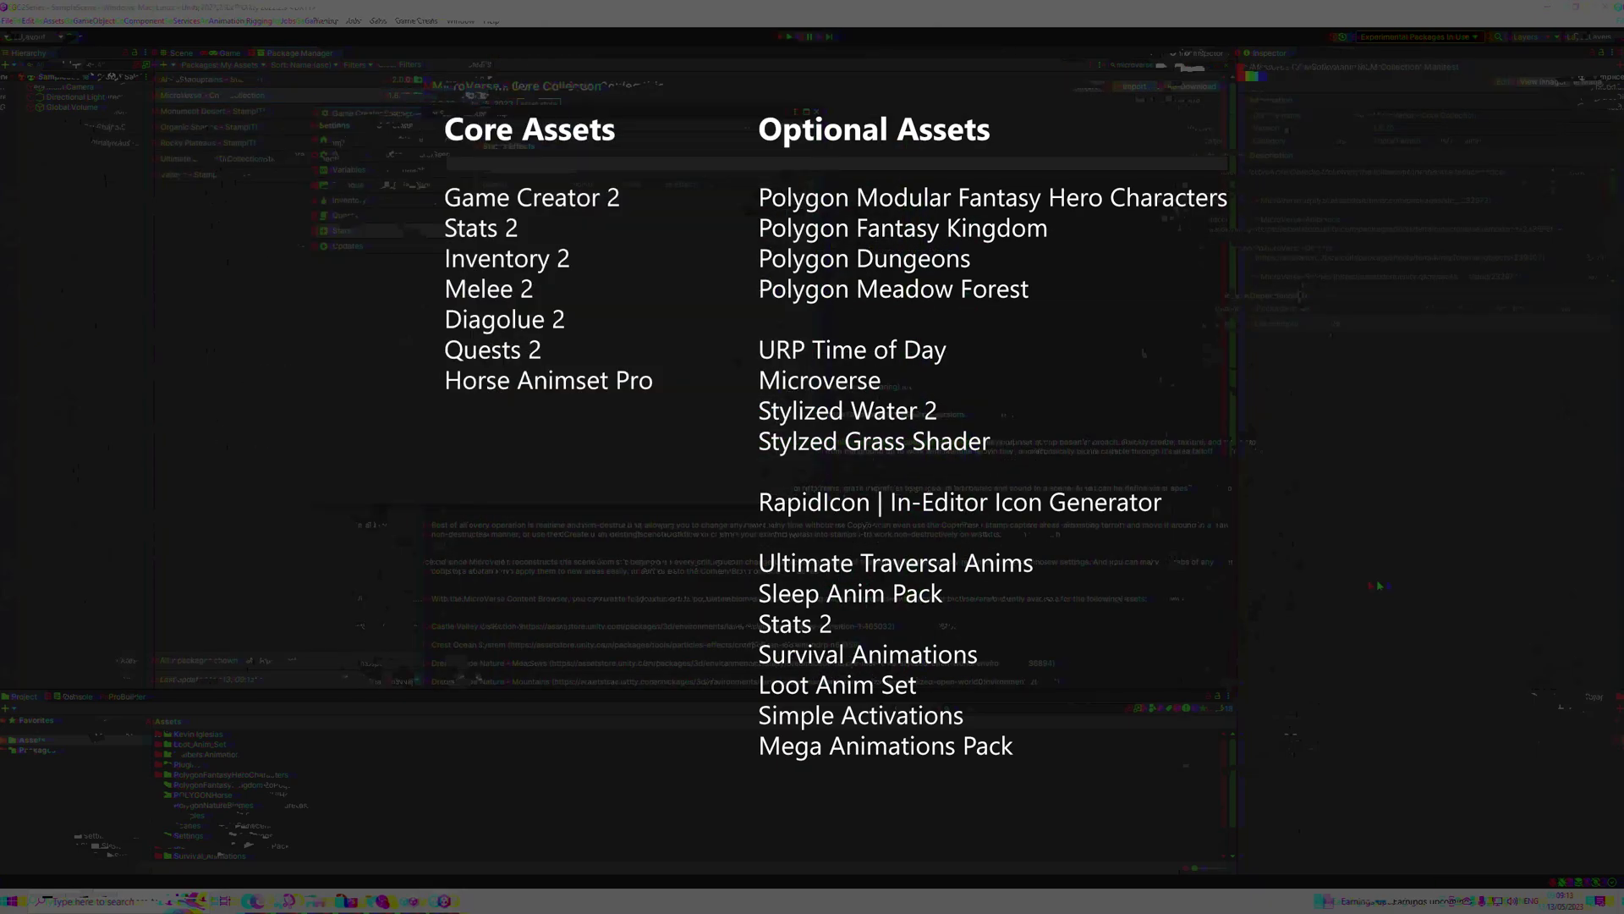
pyautogui.click(817, 111)
pyautogui.click(1142, 65)
pyautogui.write('stylized water')
pyautogui.click(190, 112)
pyautogui.click(1135, 86)
pyautogui.click(944, 640)
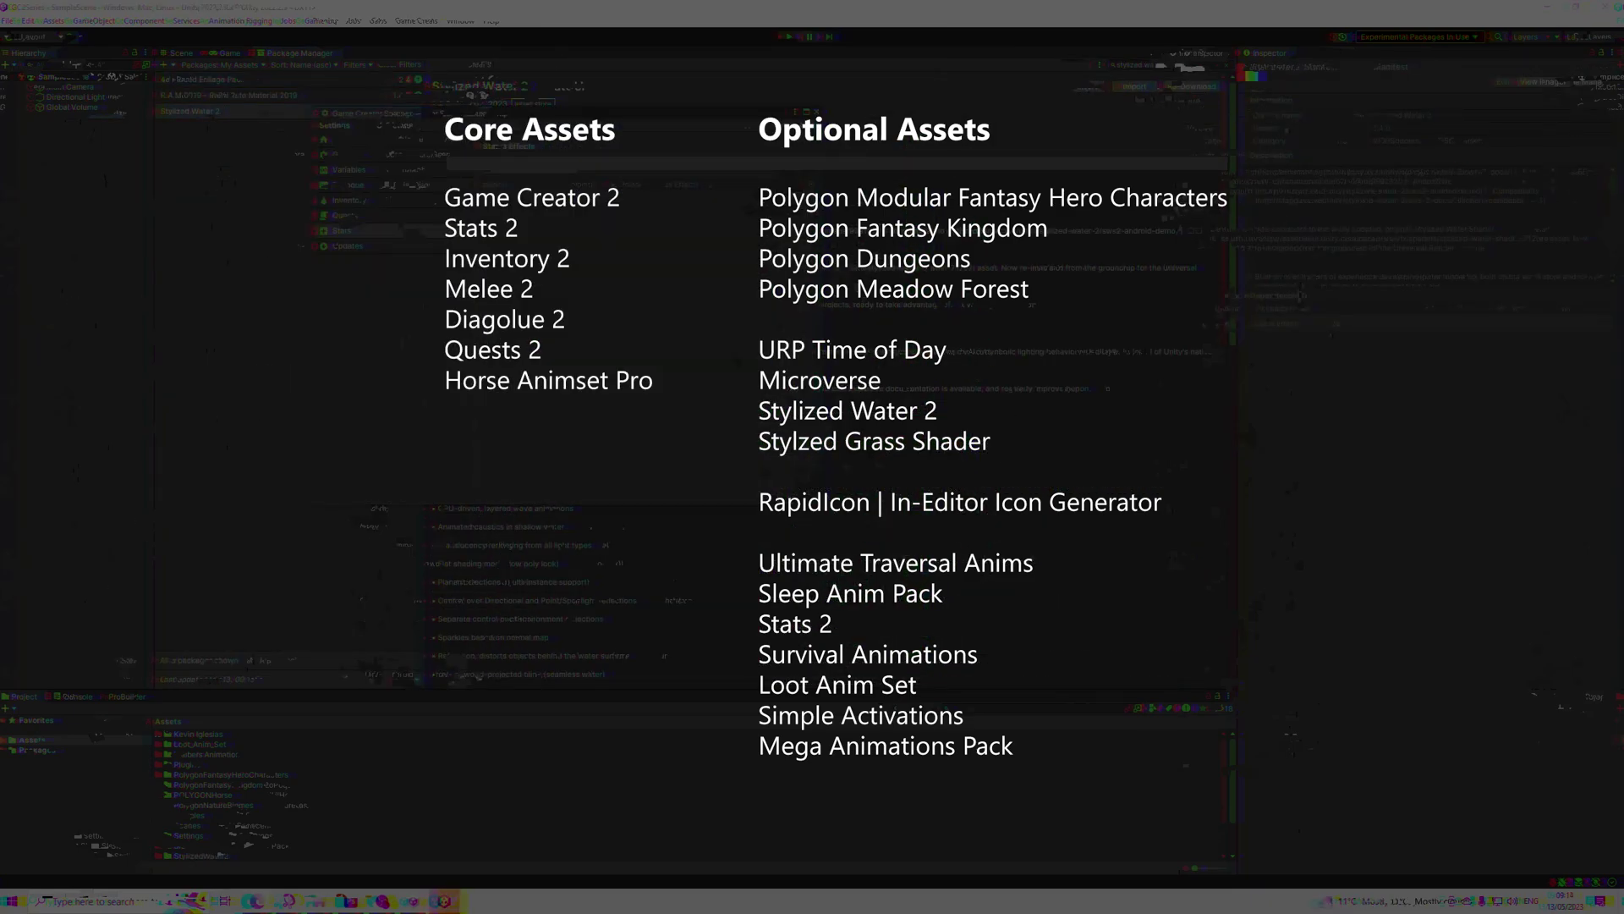
# Import the Underwater Rendering extension for Stylized Water 2
pyautogui.click(816, 111)
pyautogui.click(220, 127)
pyautogui.click(1220, 65)
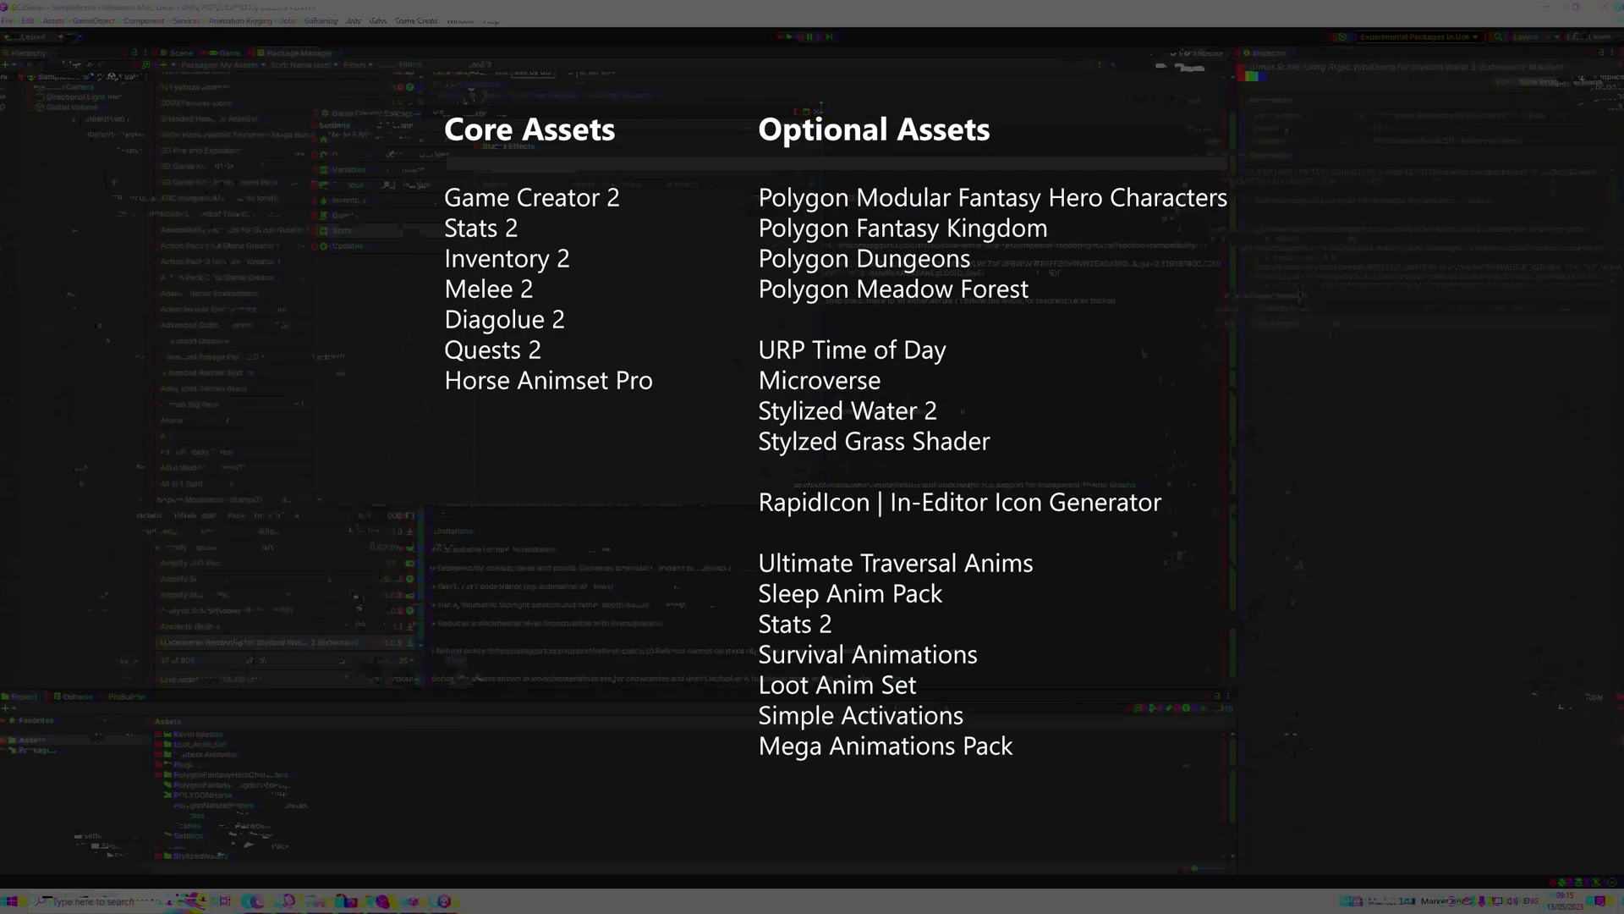
pyautogui.click(1135, 86)
pyautogui.click(918, 639)
pyautogui.click(817, 111)
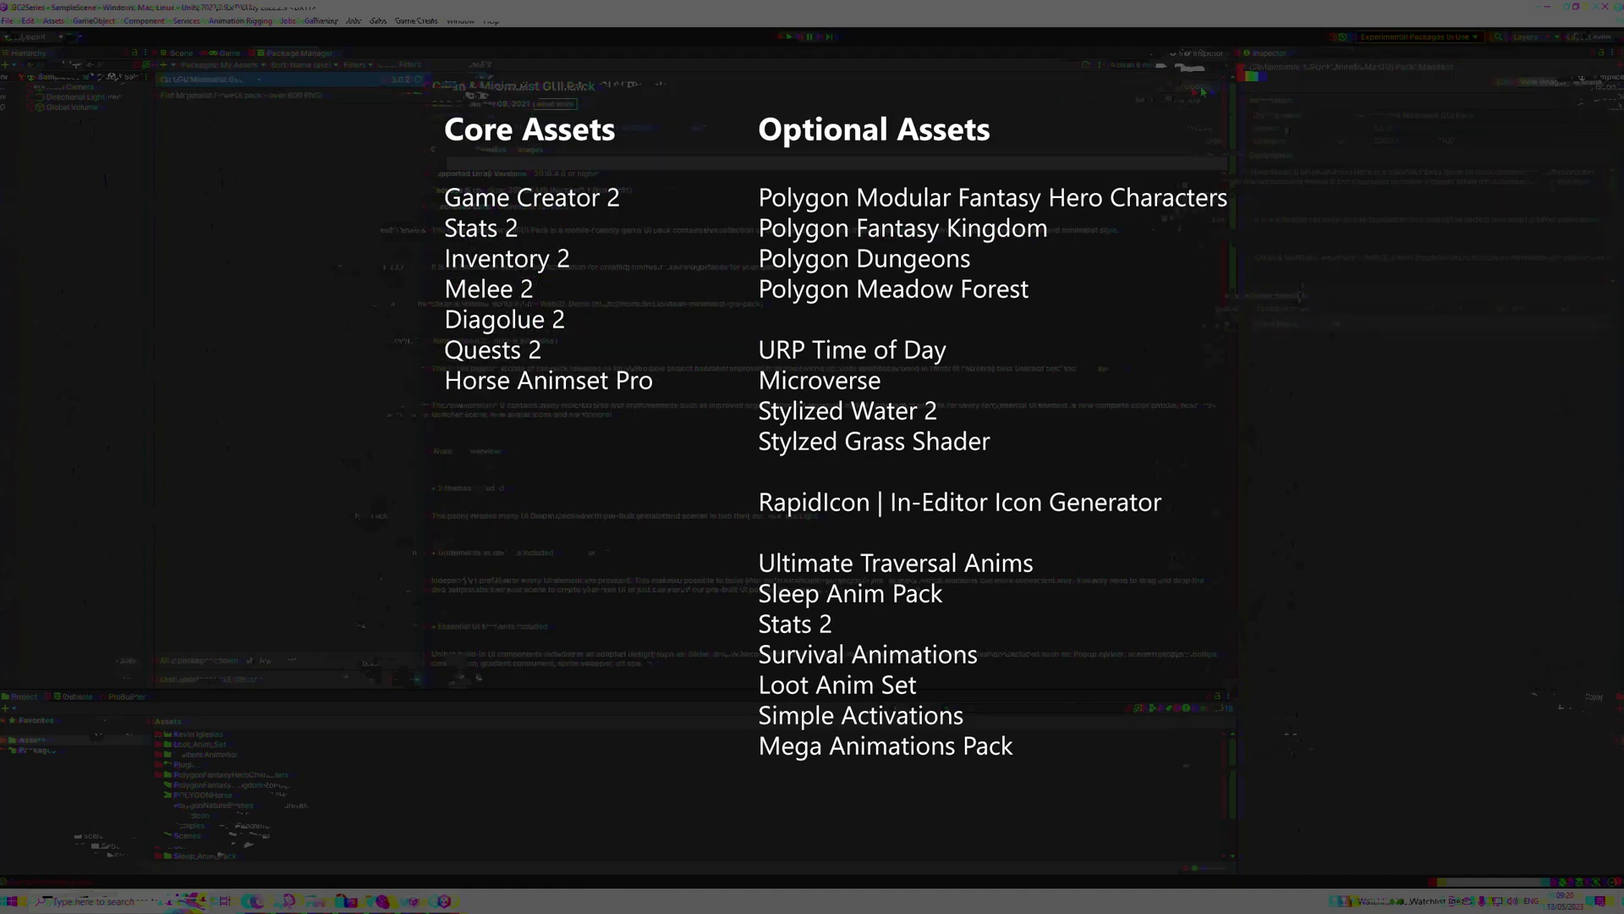
# Download and import the Clean & Minimalist GUI Pack
pyautogui.click(1201, 91)
pyautogui.click(1130, 86)
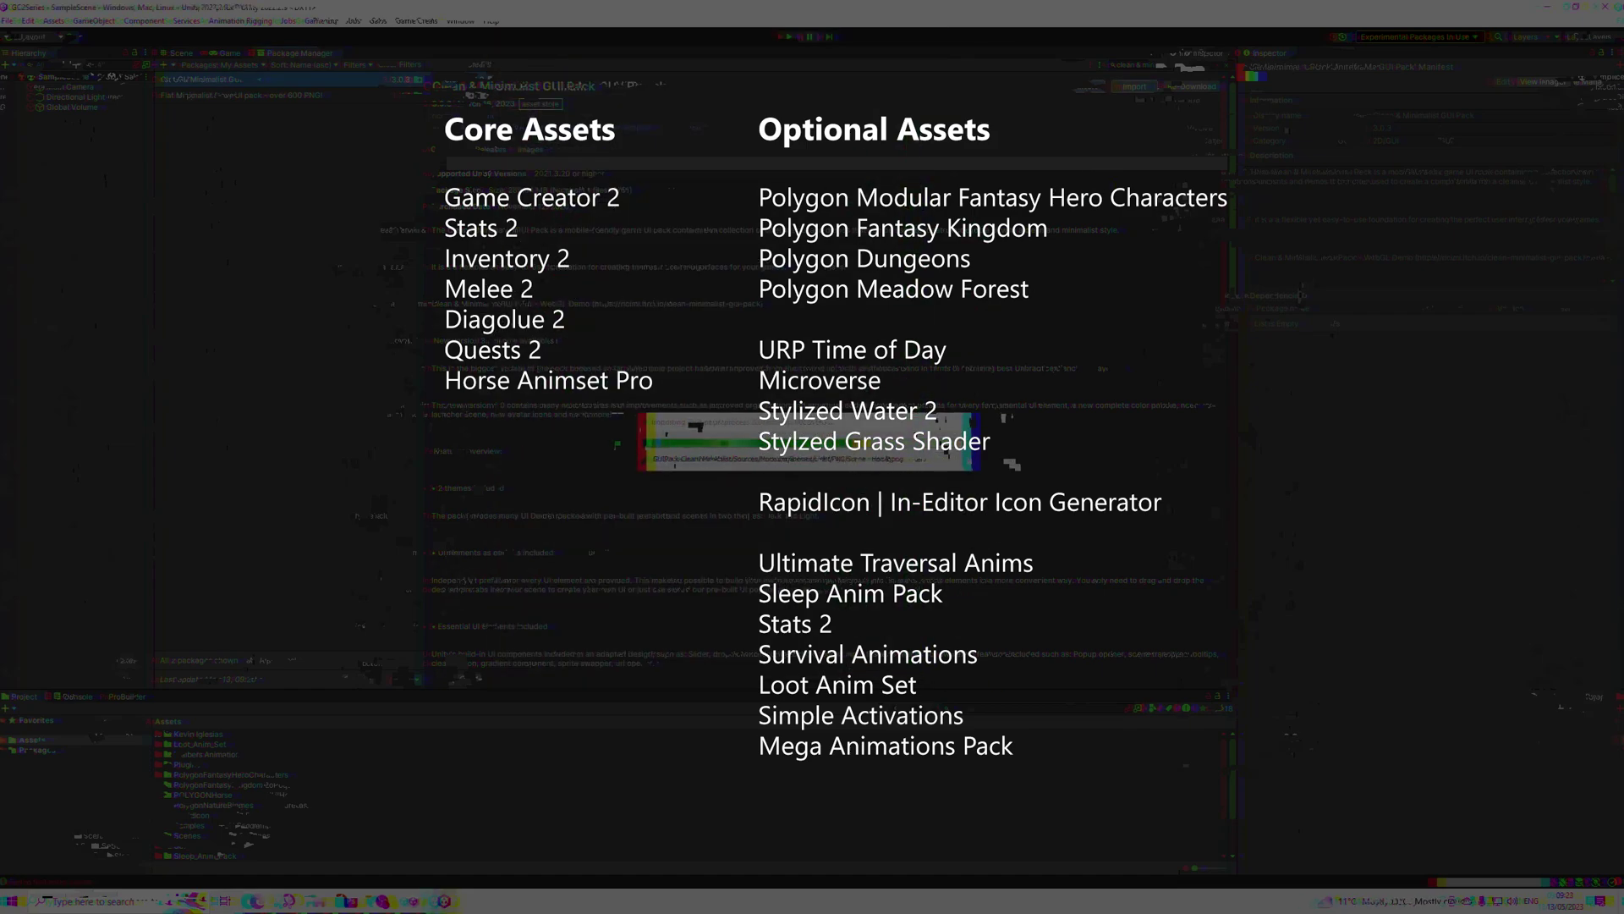
pyautogui.click(1134, 65)
pyautogui.write('easy build')
pyautogui.click(195, 111)
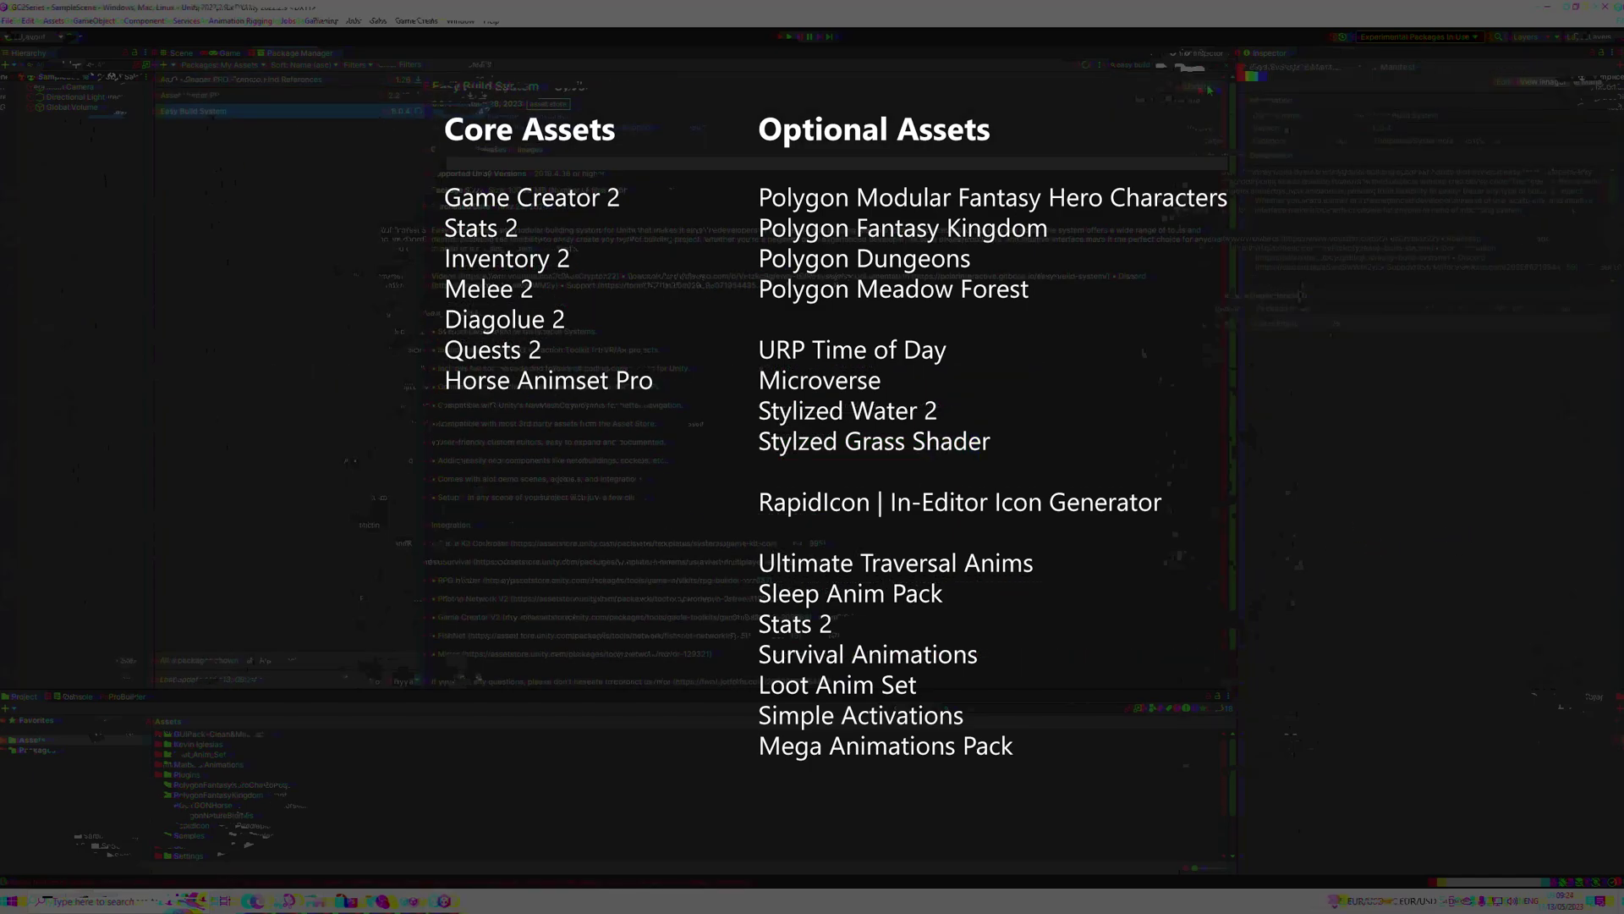